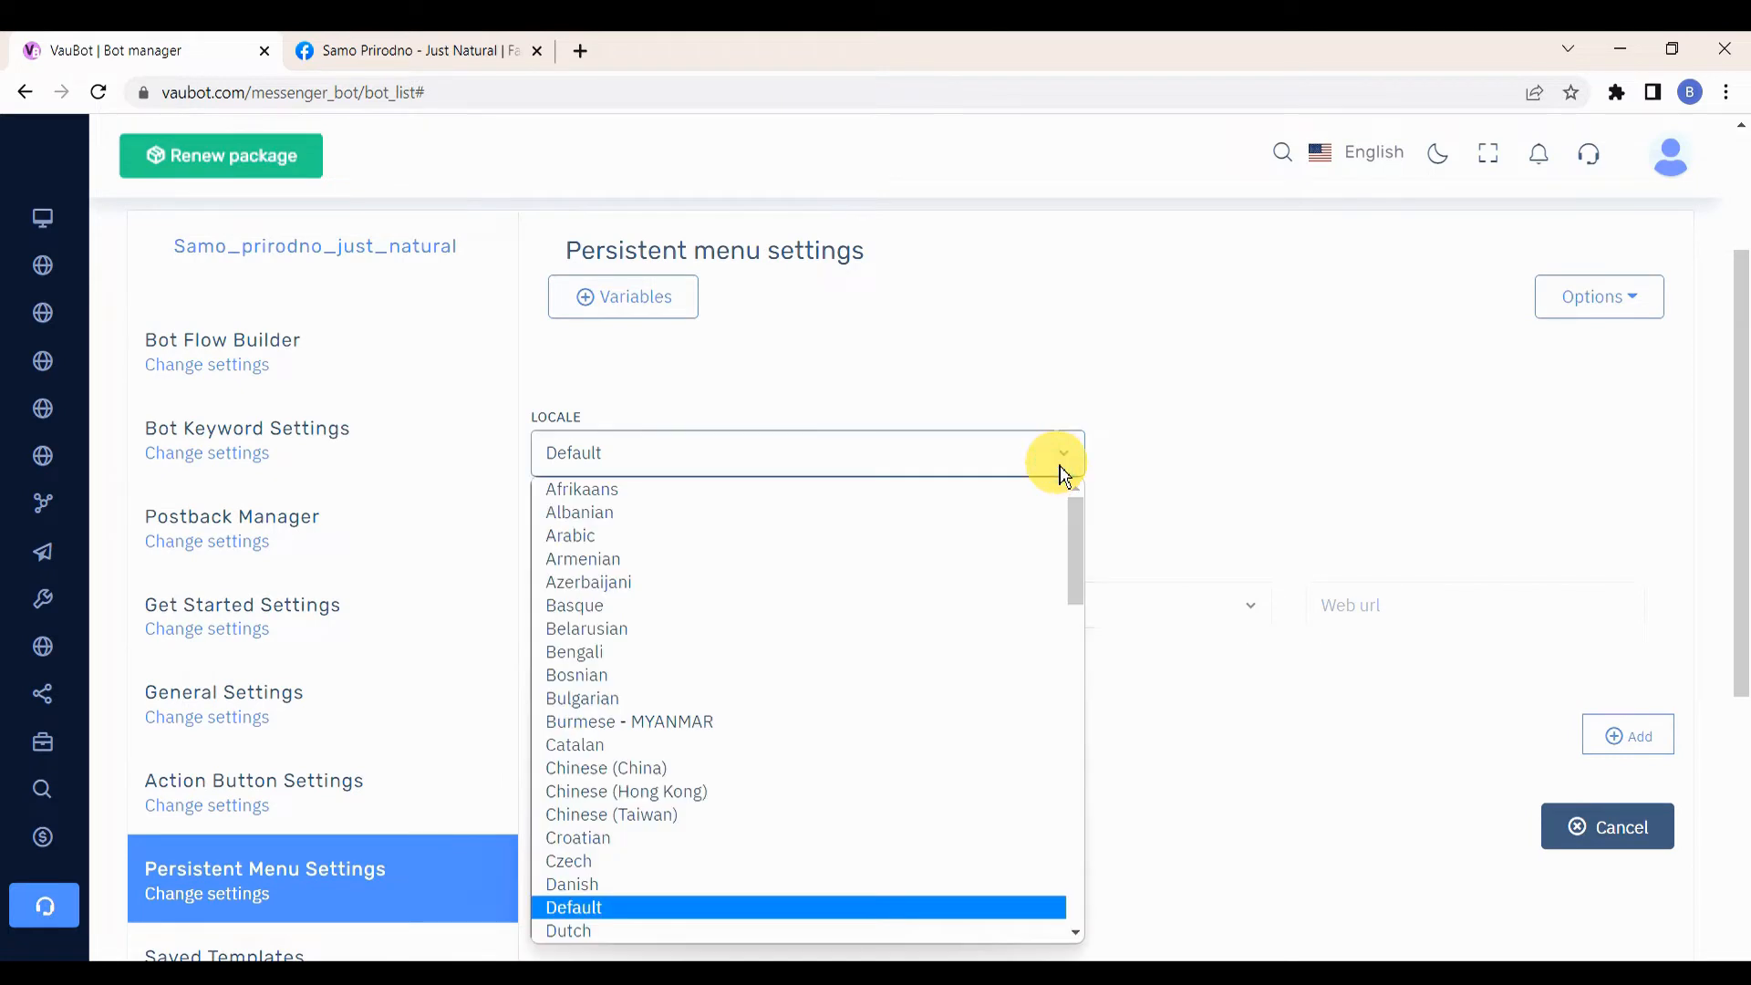
Keep the Default locale and define the first menu item as a Post back titled "Opening & Closing Time"
scroll(780, 606, "down", 8)
scroll(779, 606, "up", 8)
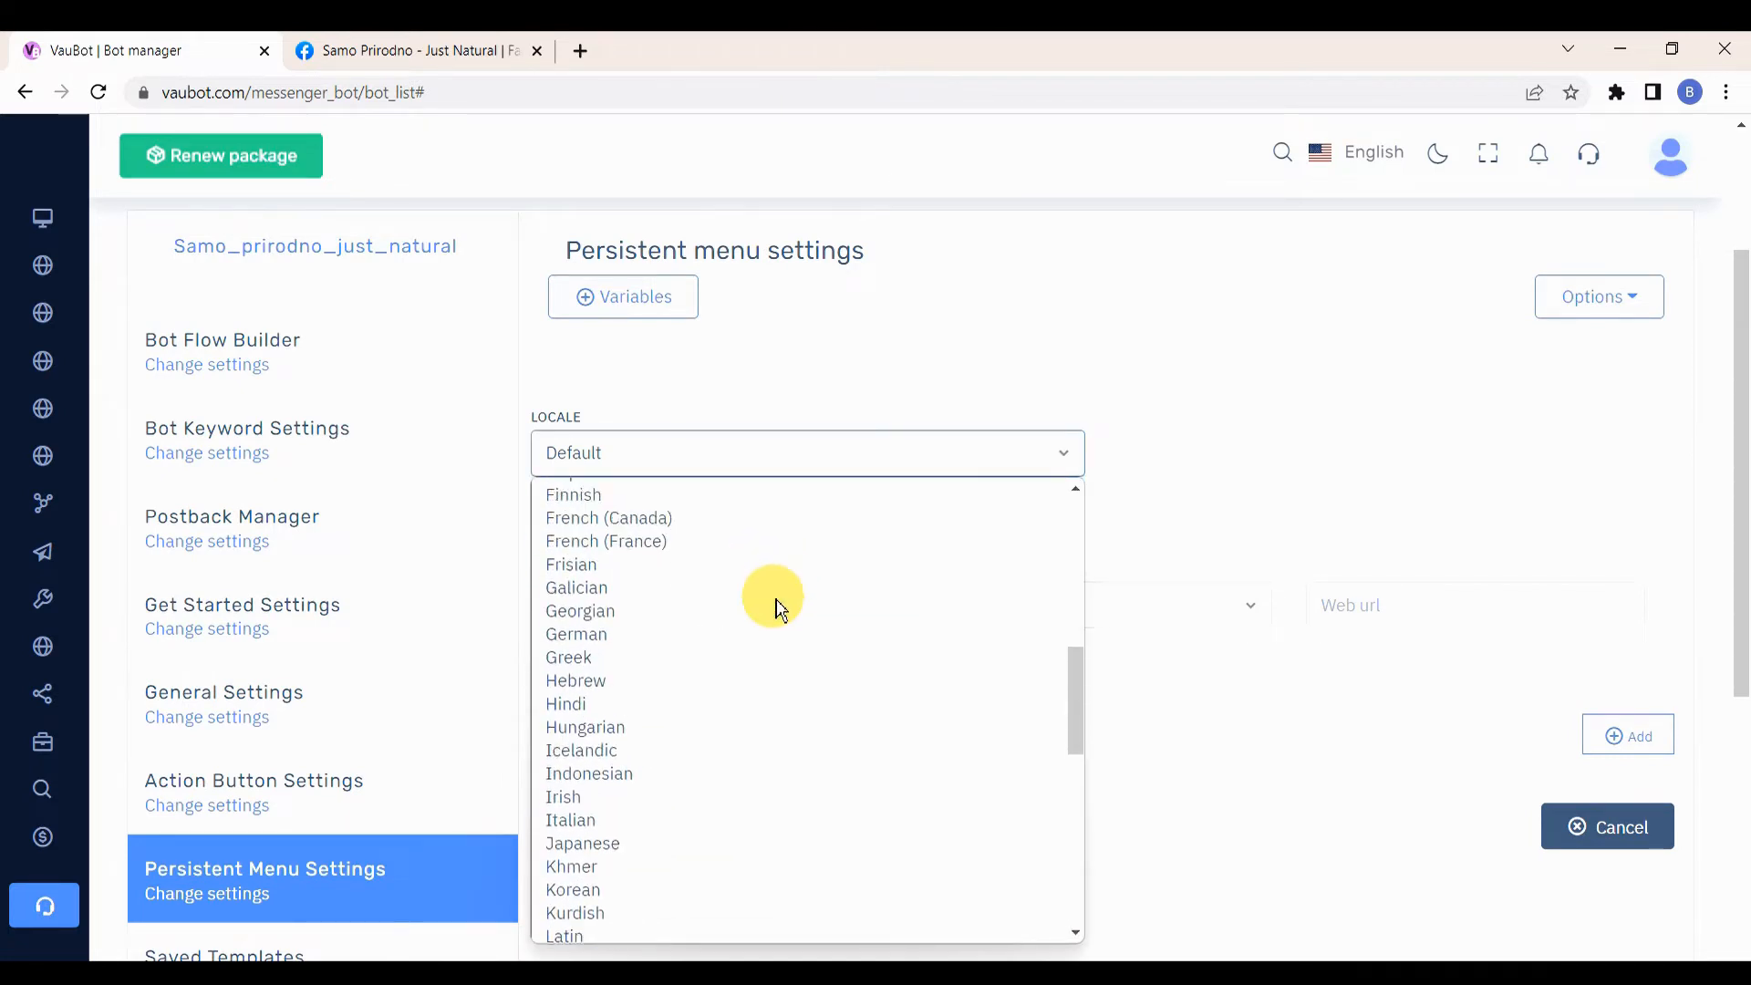
left_click(1058, 453)
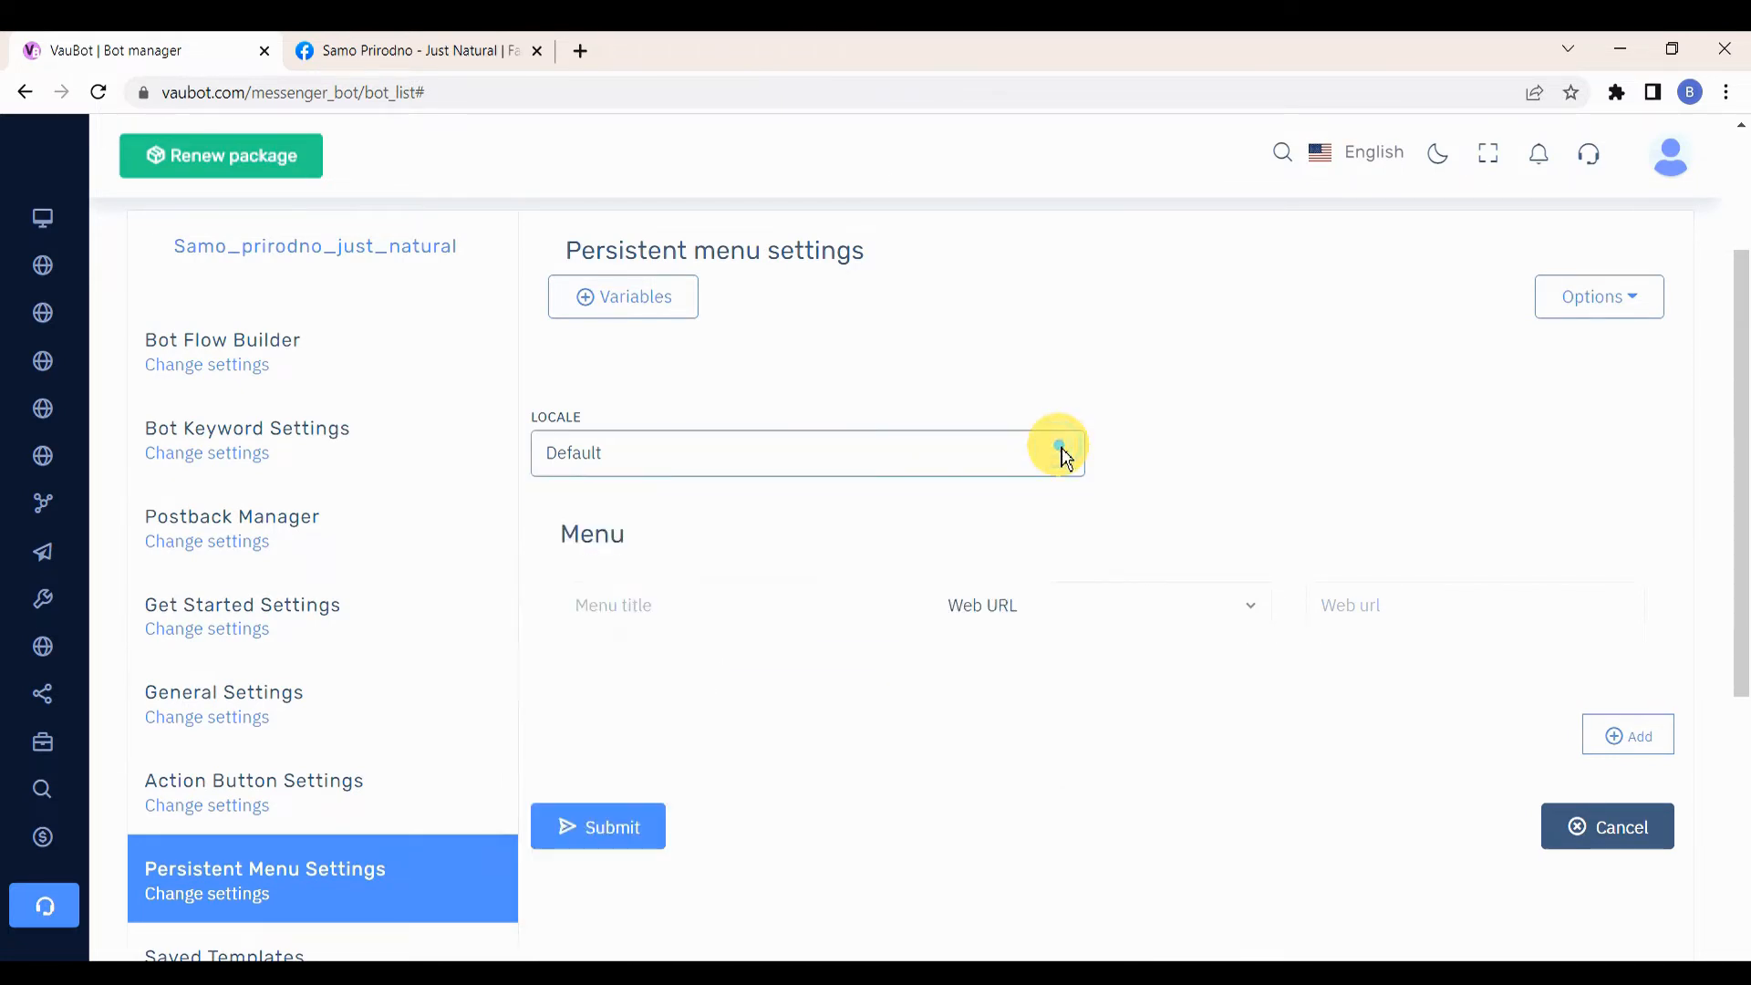
left_click(762, 613)
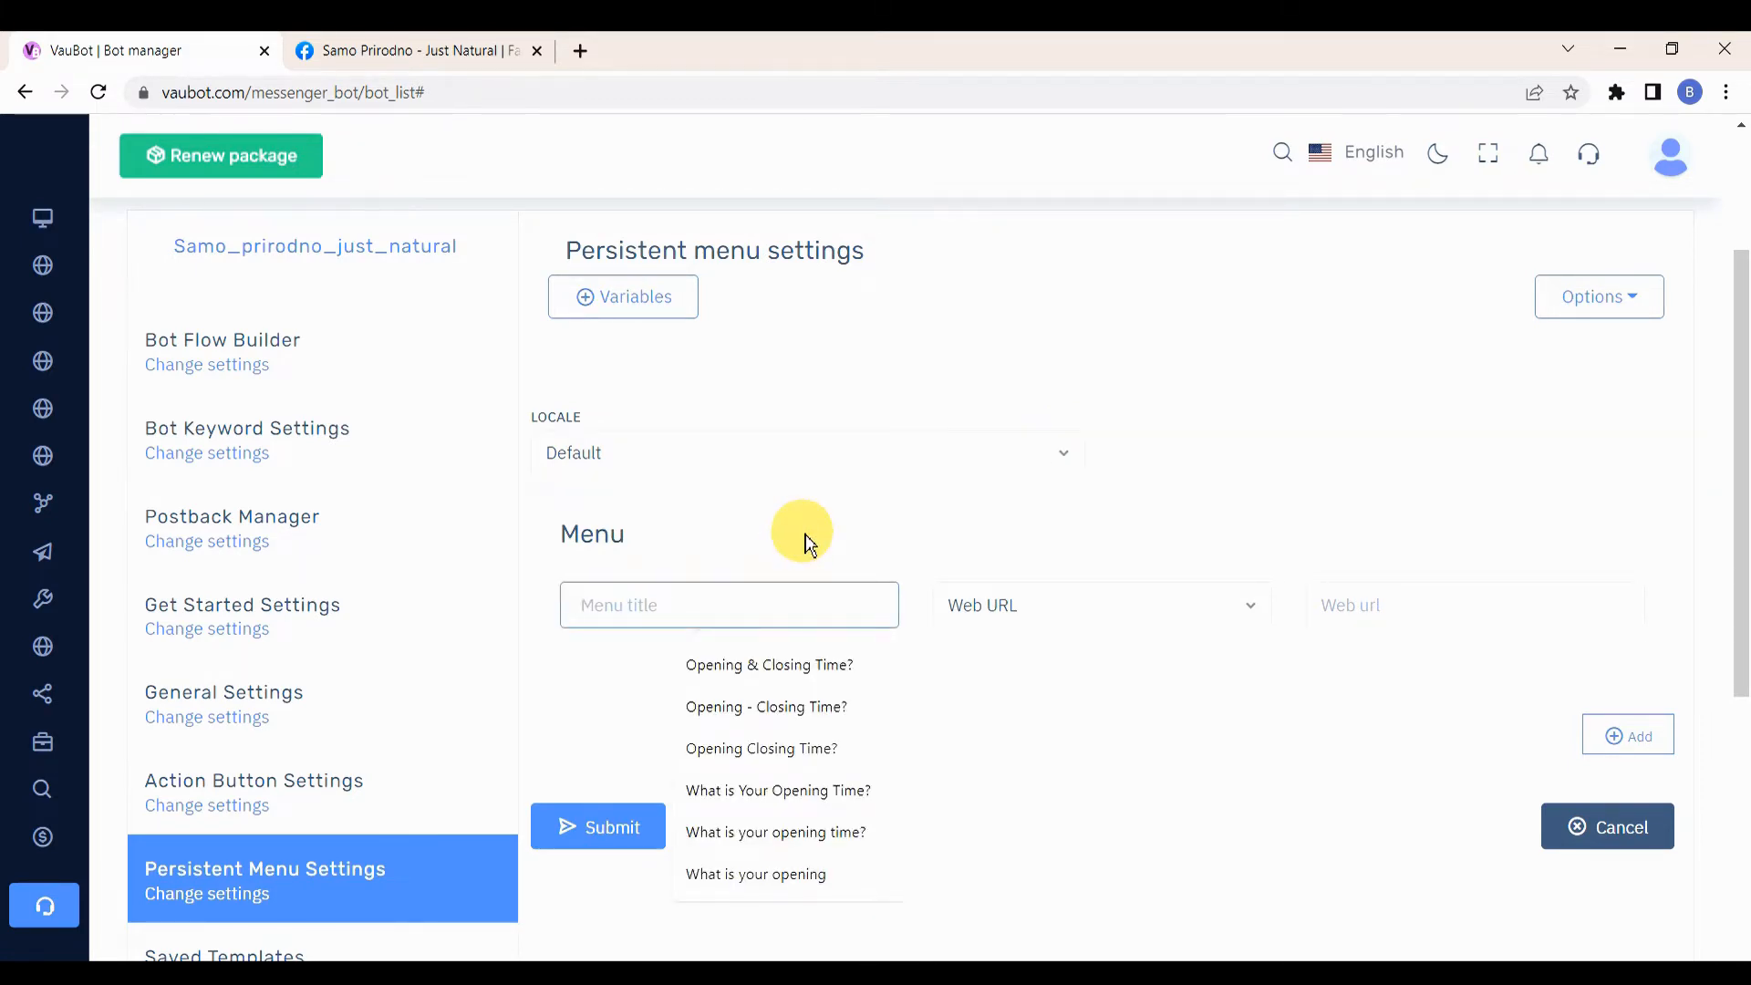
type("Opening")
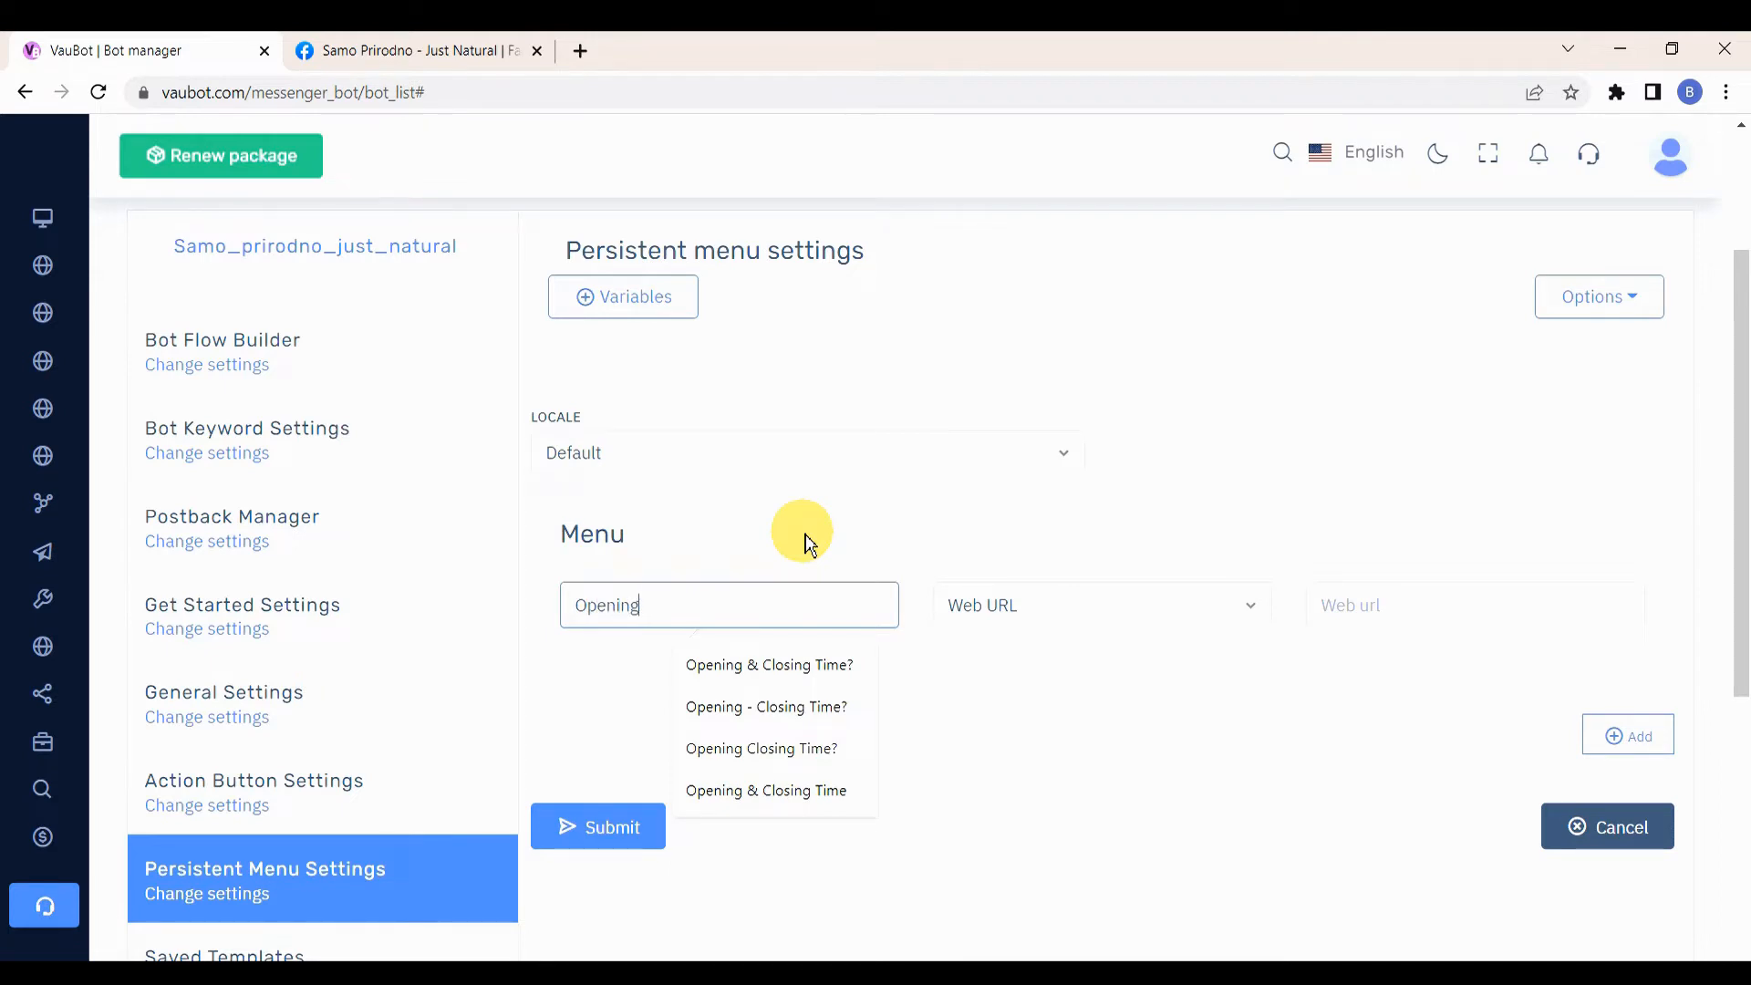
type(" & Closing Time")
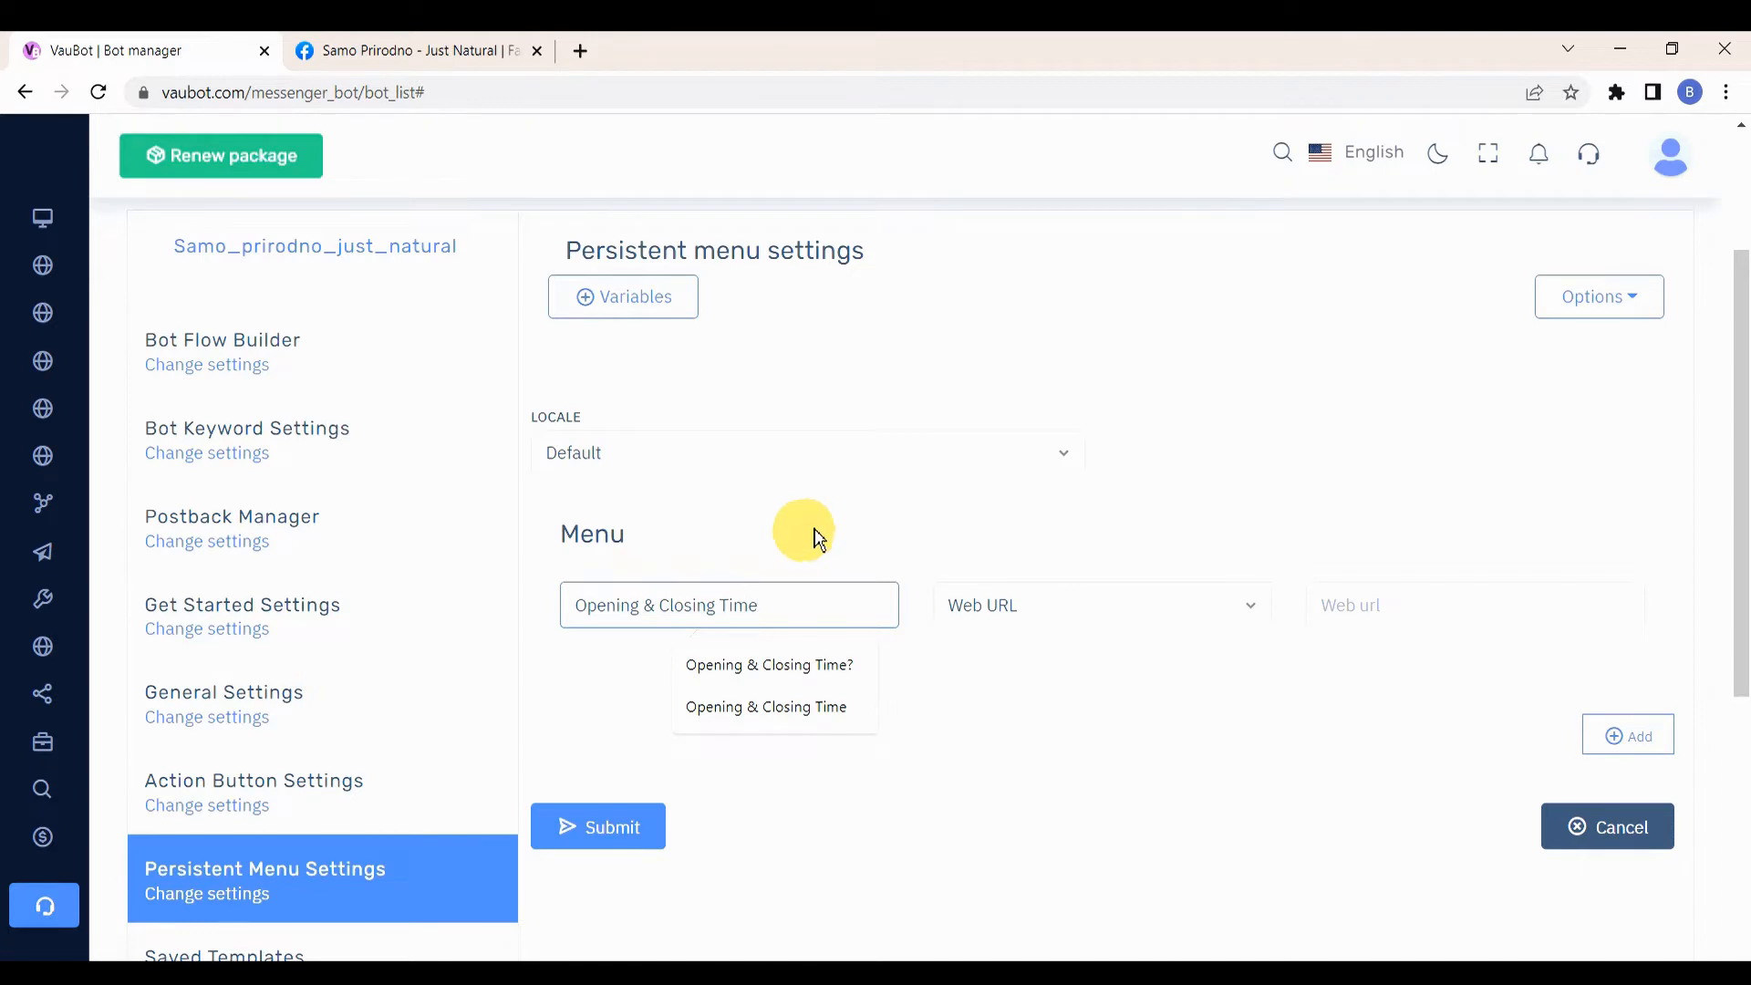
left_click(1242, 606)
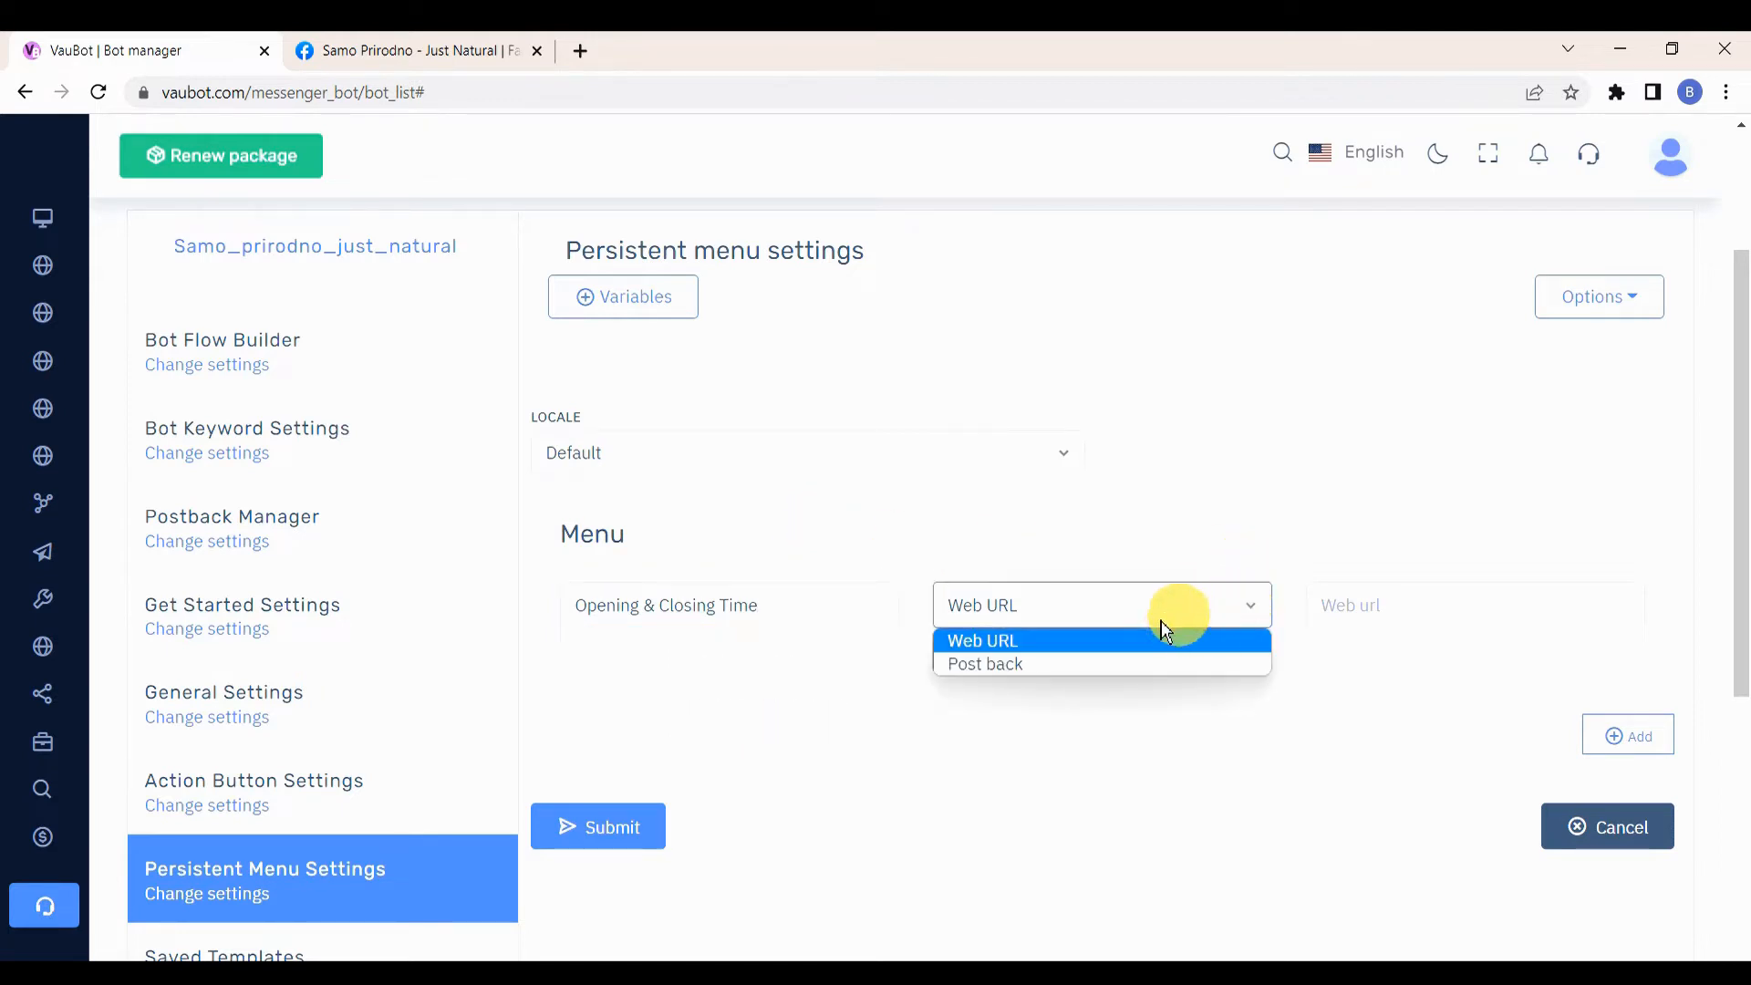
left_click(1023, 665)
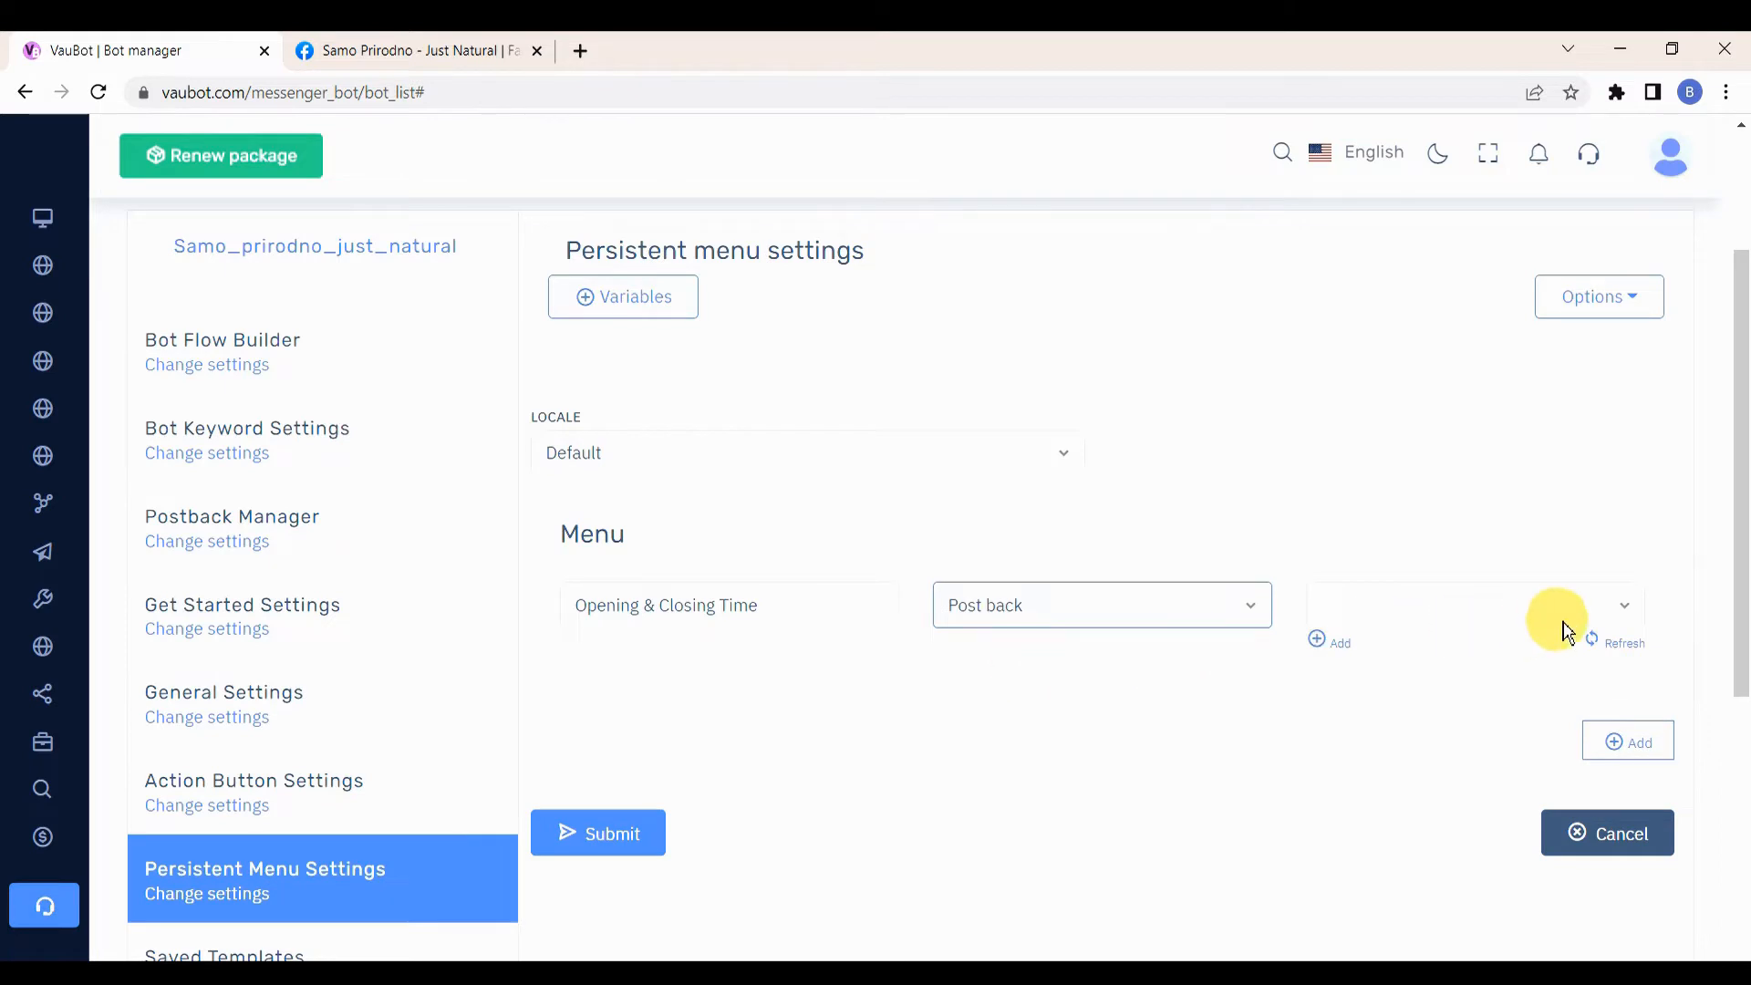
Start a new postback template for the first menu item and name it "Opening & Closing Time"
left_click(1627, 609)
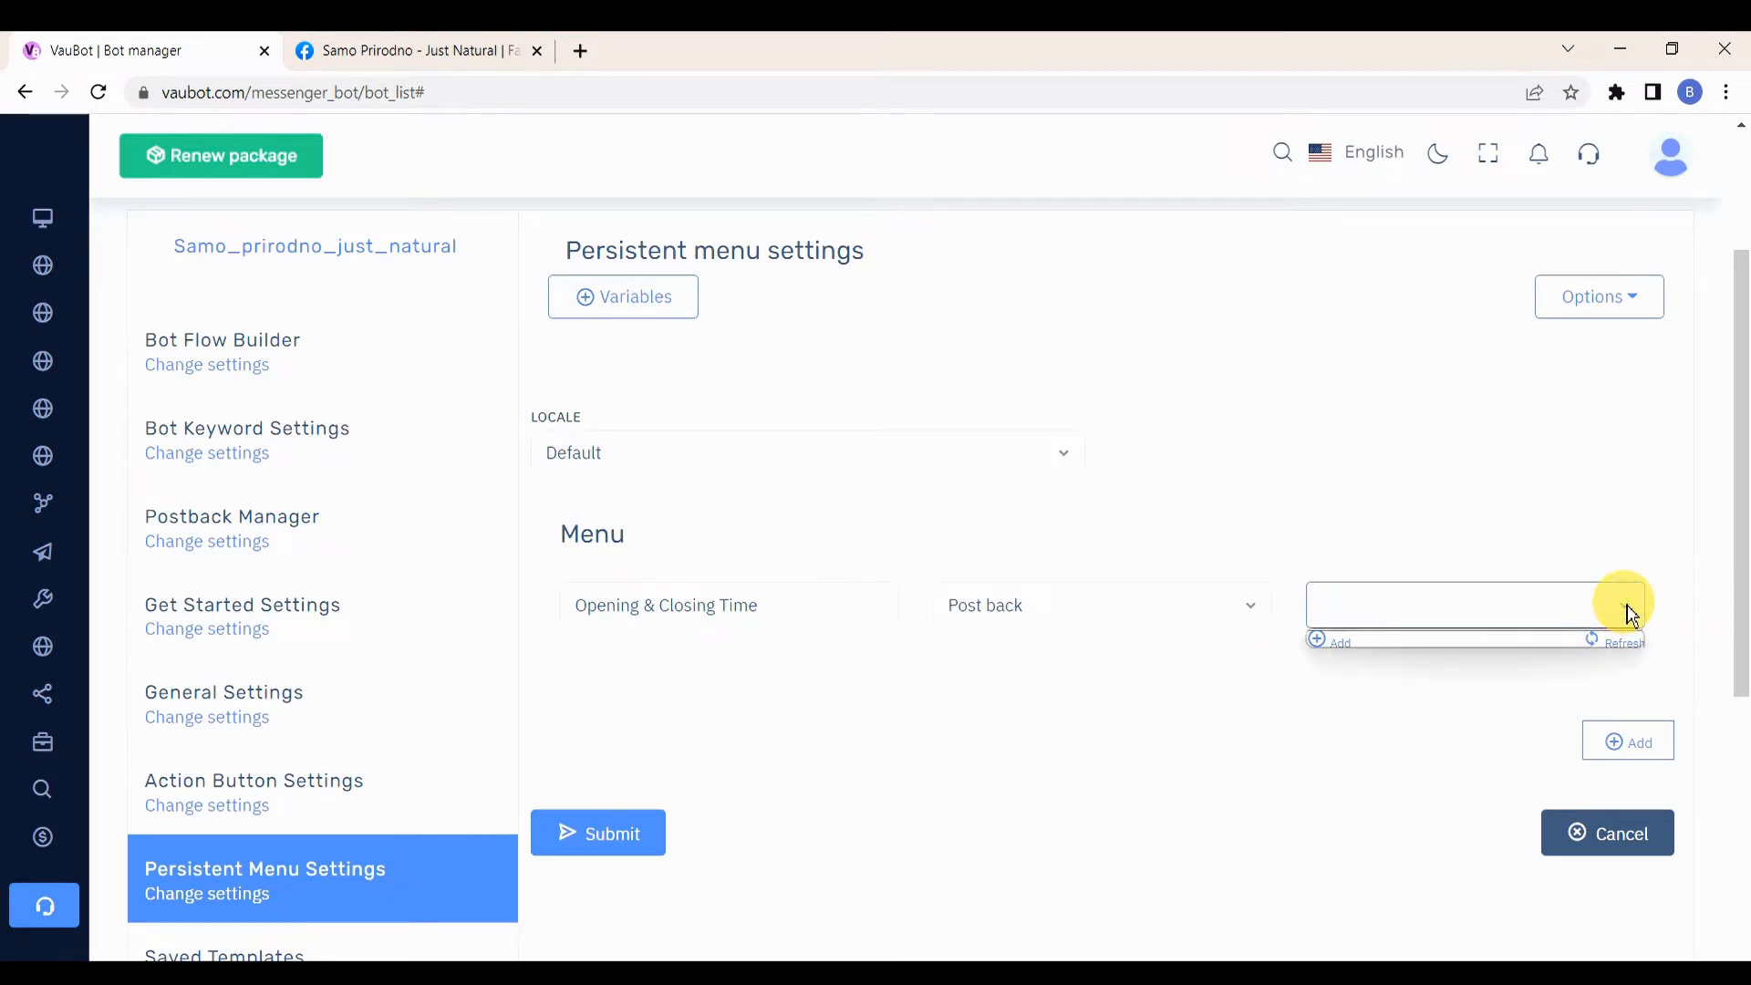
left_click(1334, 646)
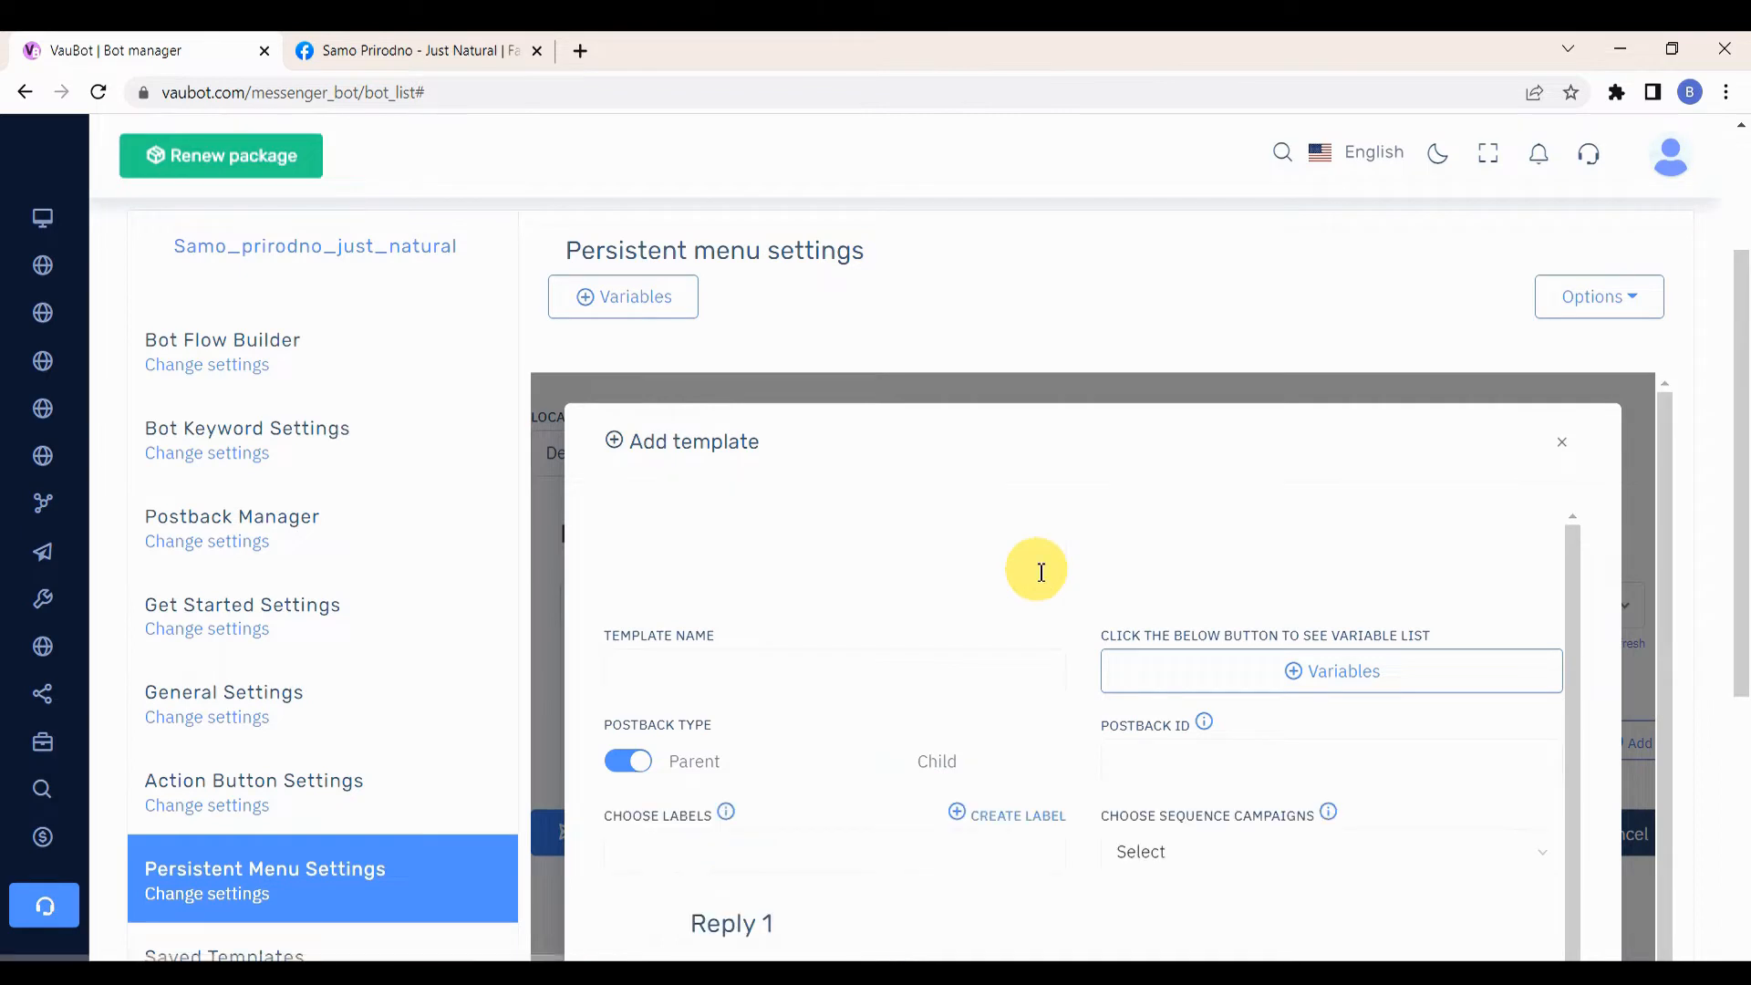
left_click(889, 567)
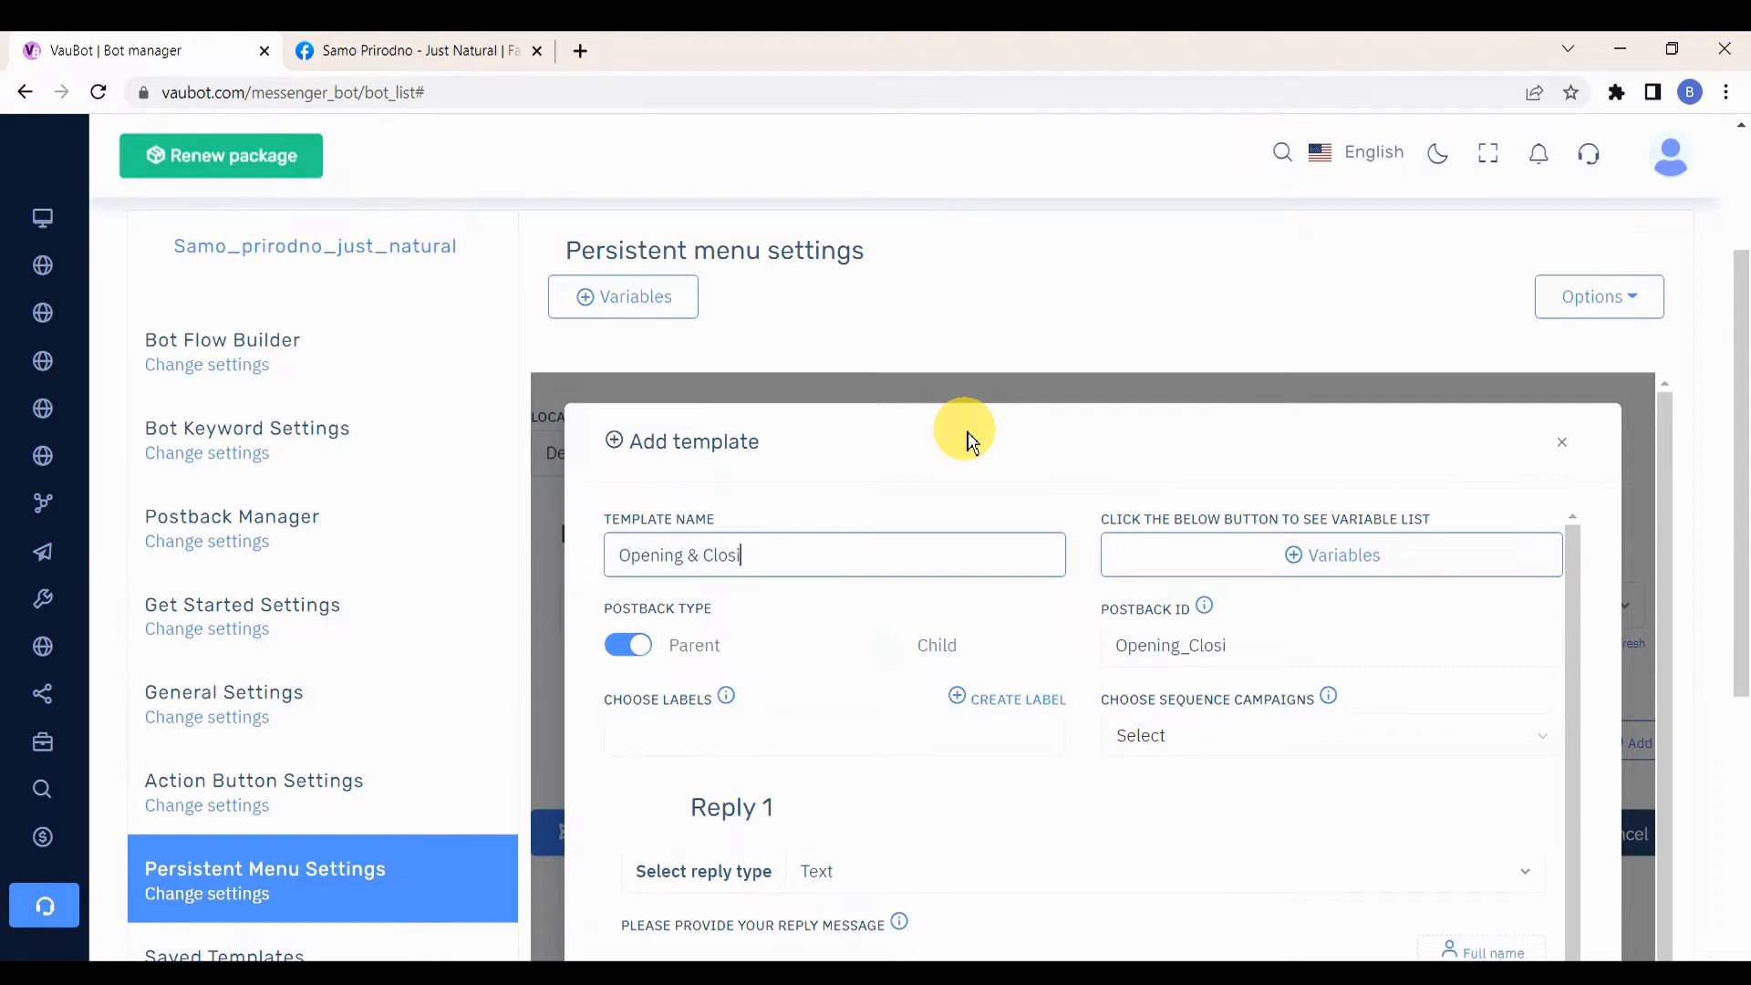
scroll(967, 442, "down", 1)
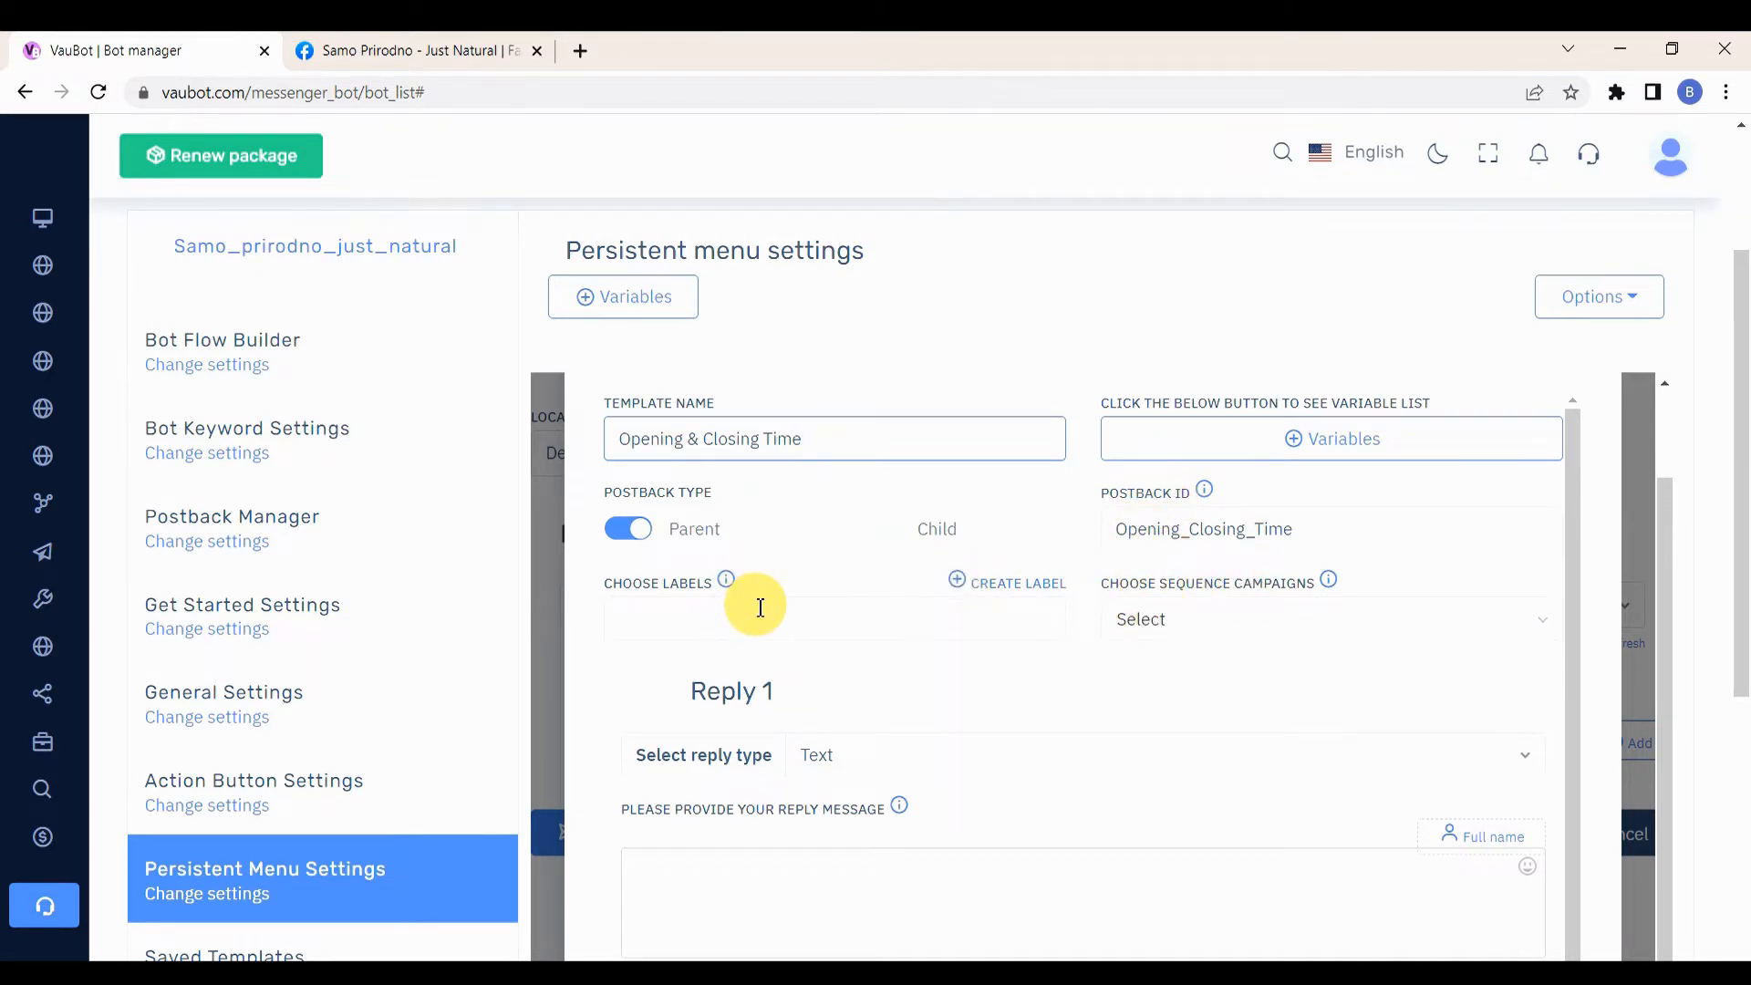
Set Reply 1 to the Text type with the message "We are open from 4am - 5pm."
scroll(820, 594, "down", 2)
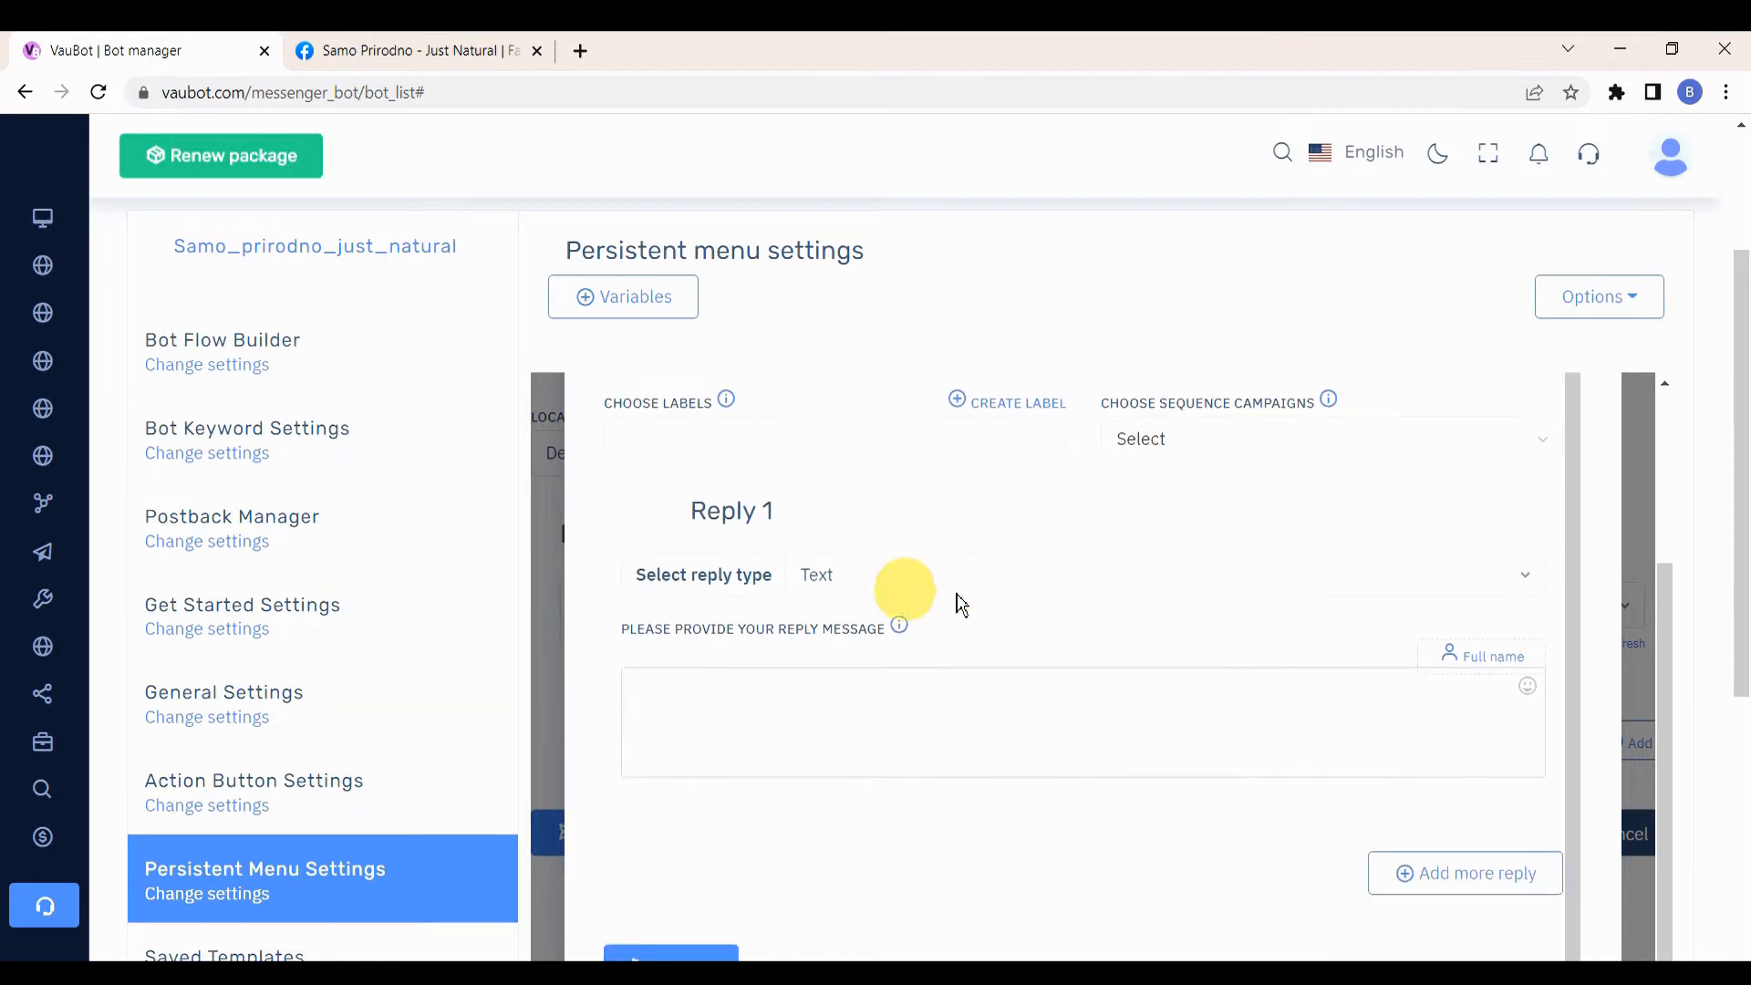
left_click(1462, 578)
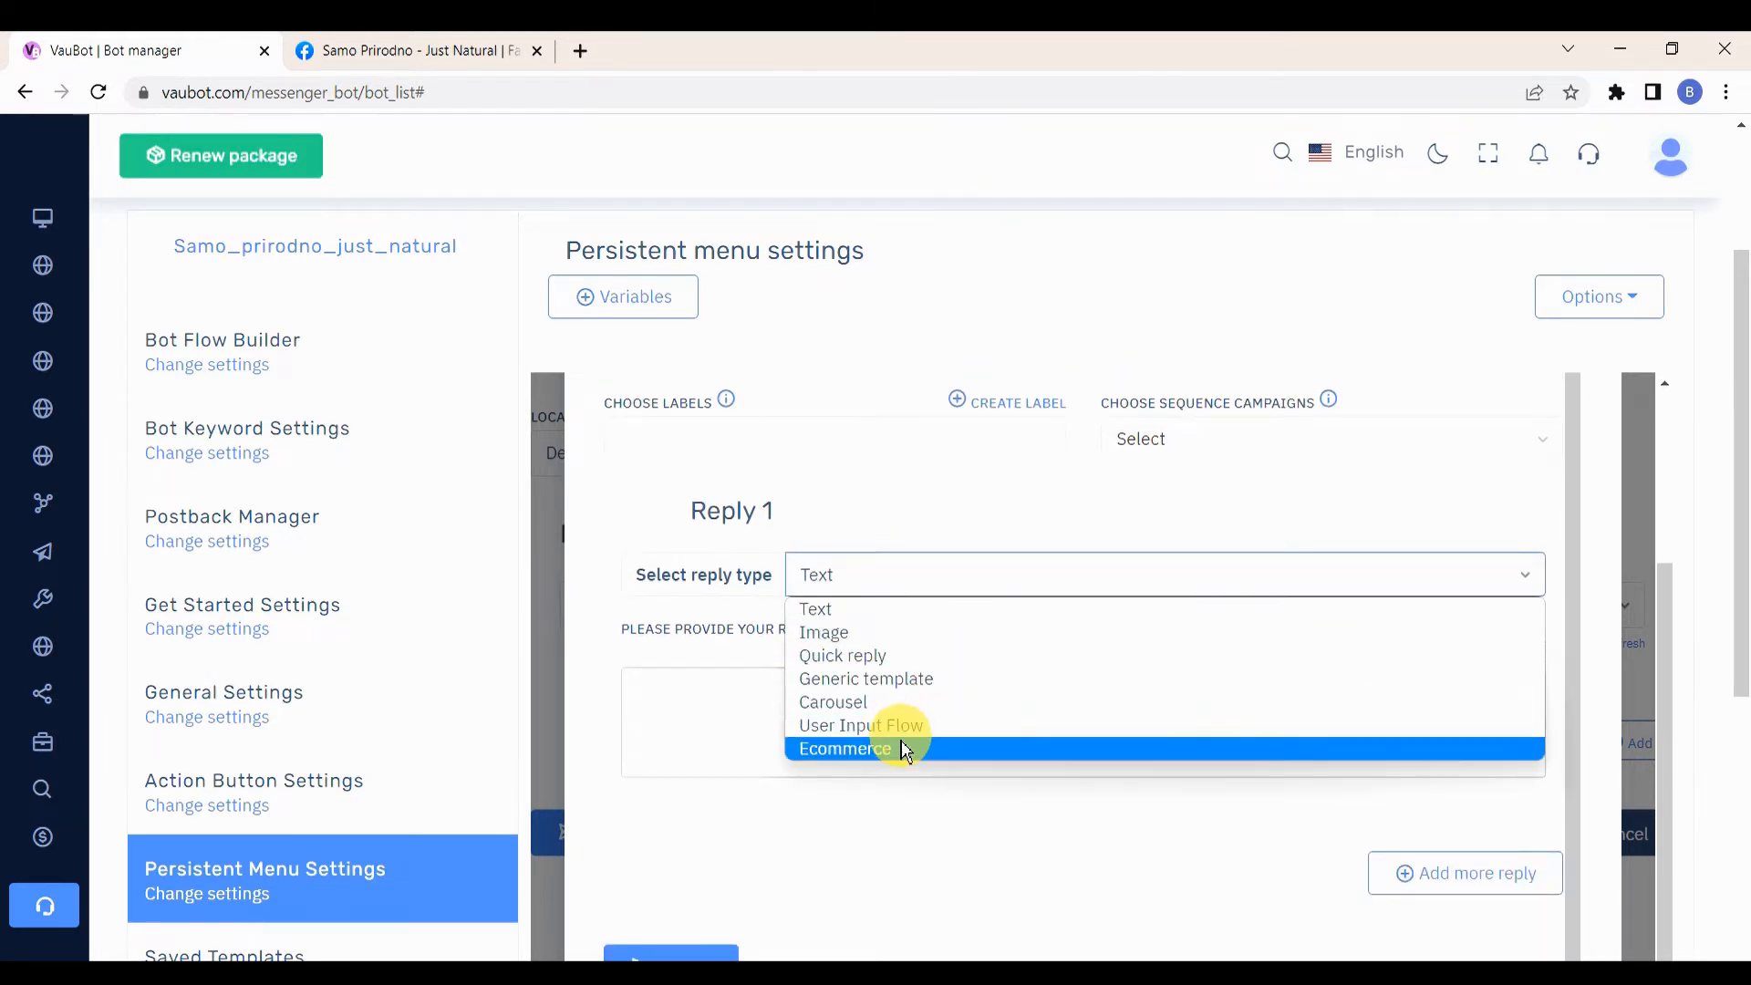
left_click(867, 609)
left_click(793, 691)
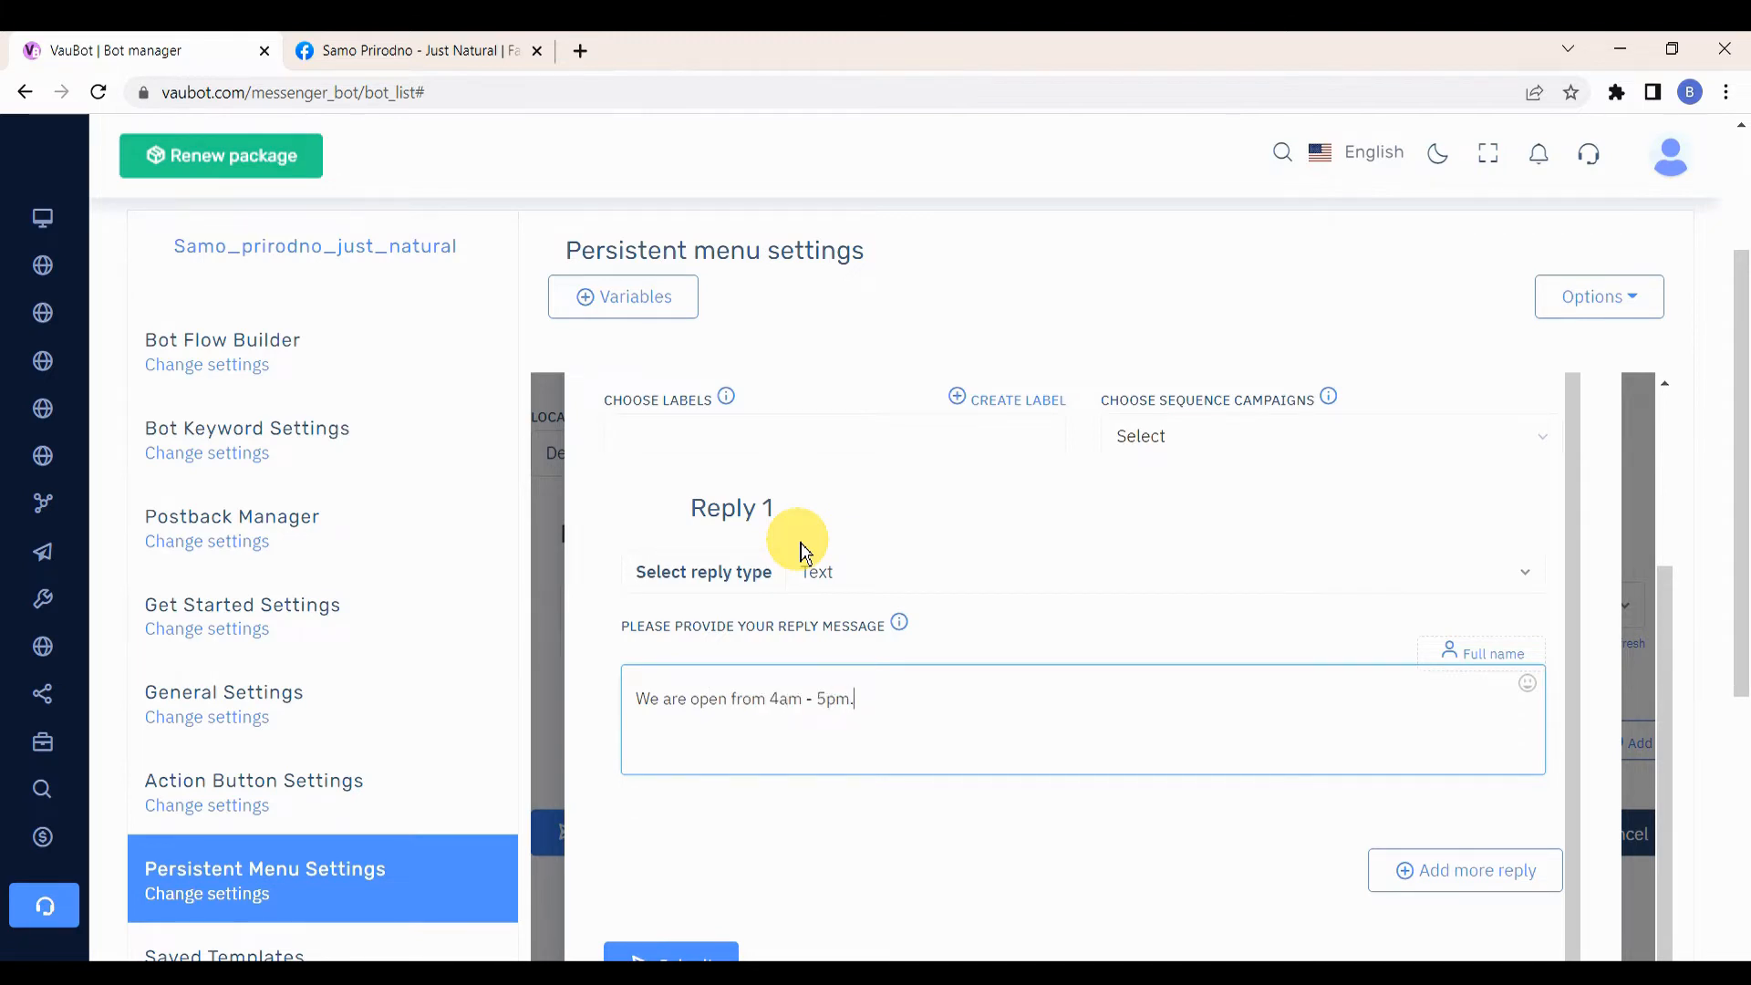
Submit the opening-hours template, then close its form and refresh the postback list
scroll(813, 551, "down", 1)
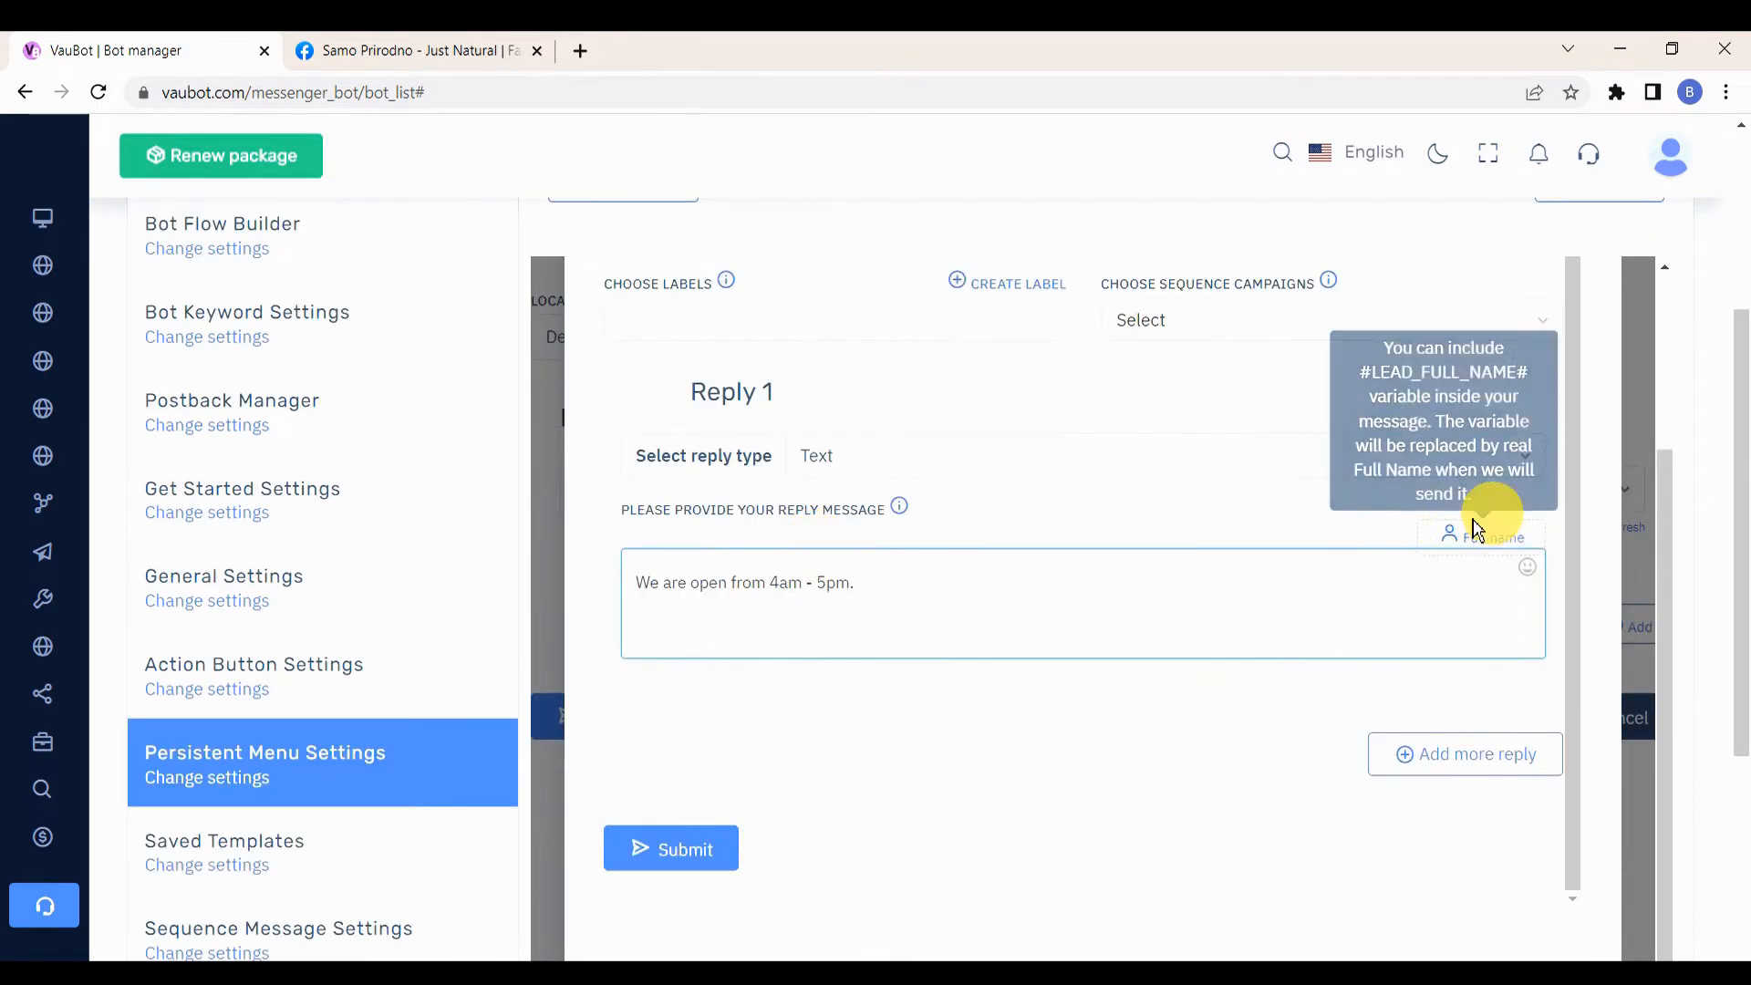
scroll(1347, 576, "down", 1)
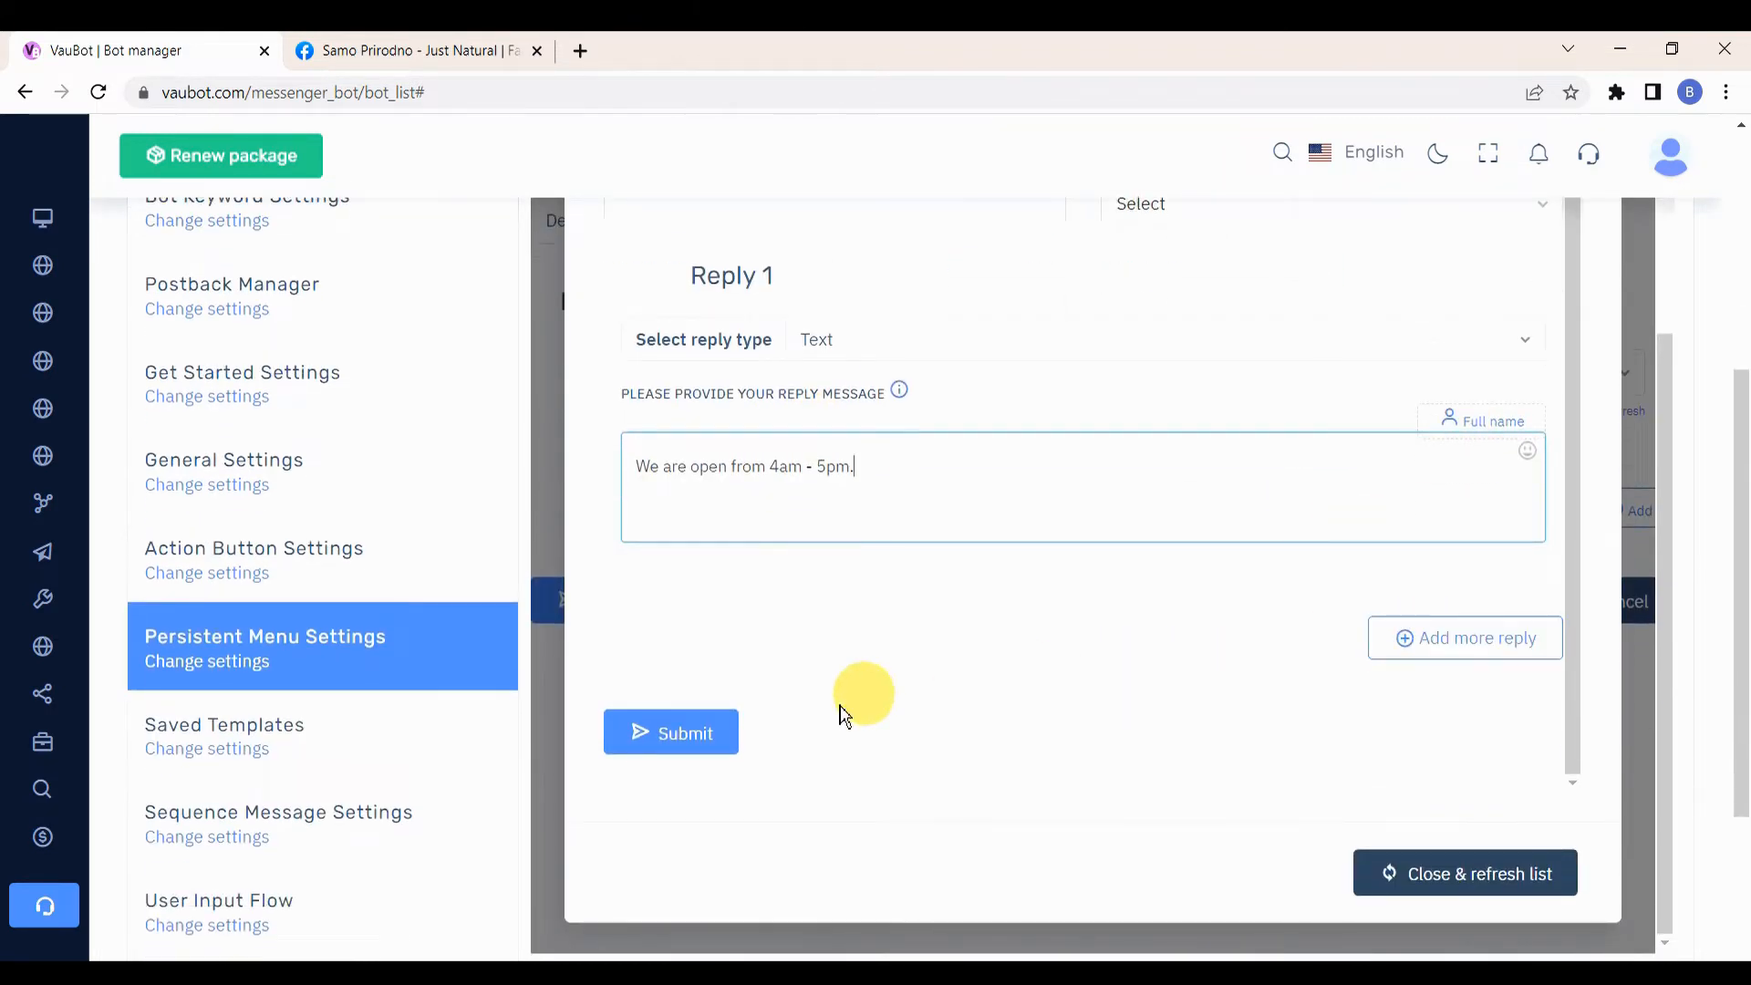
left_click(696, 743)
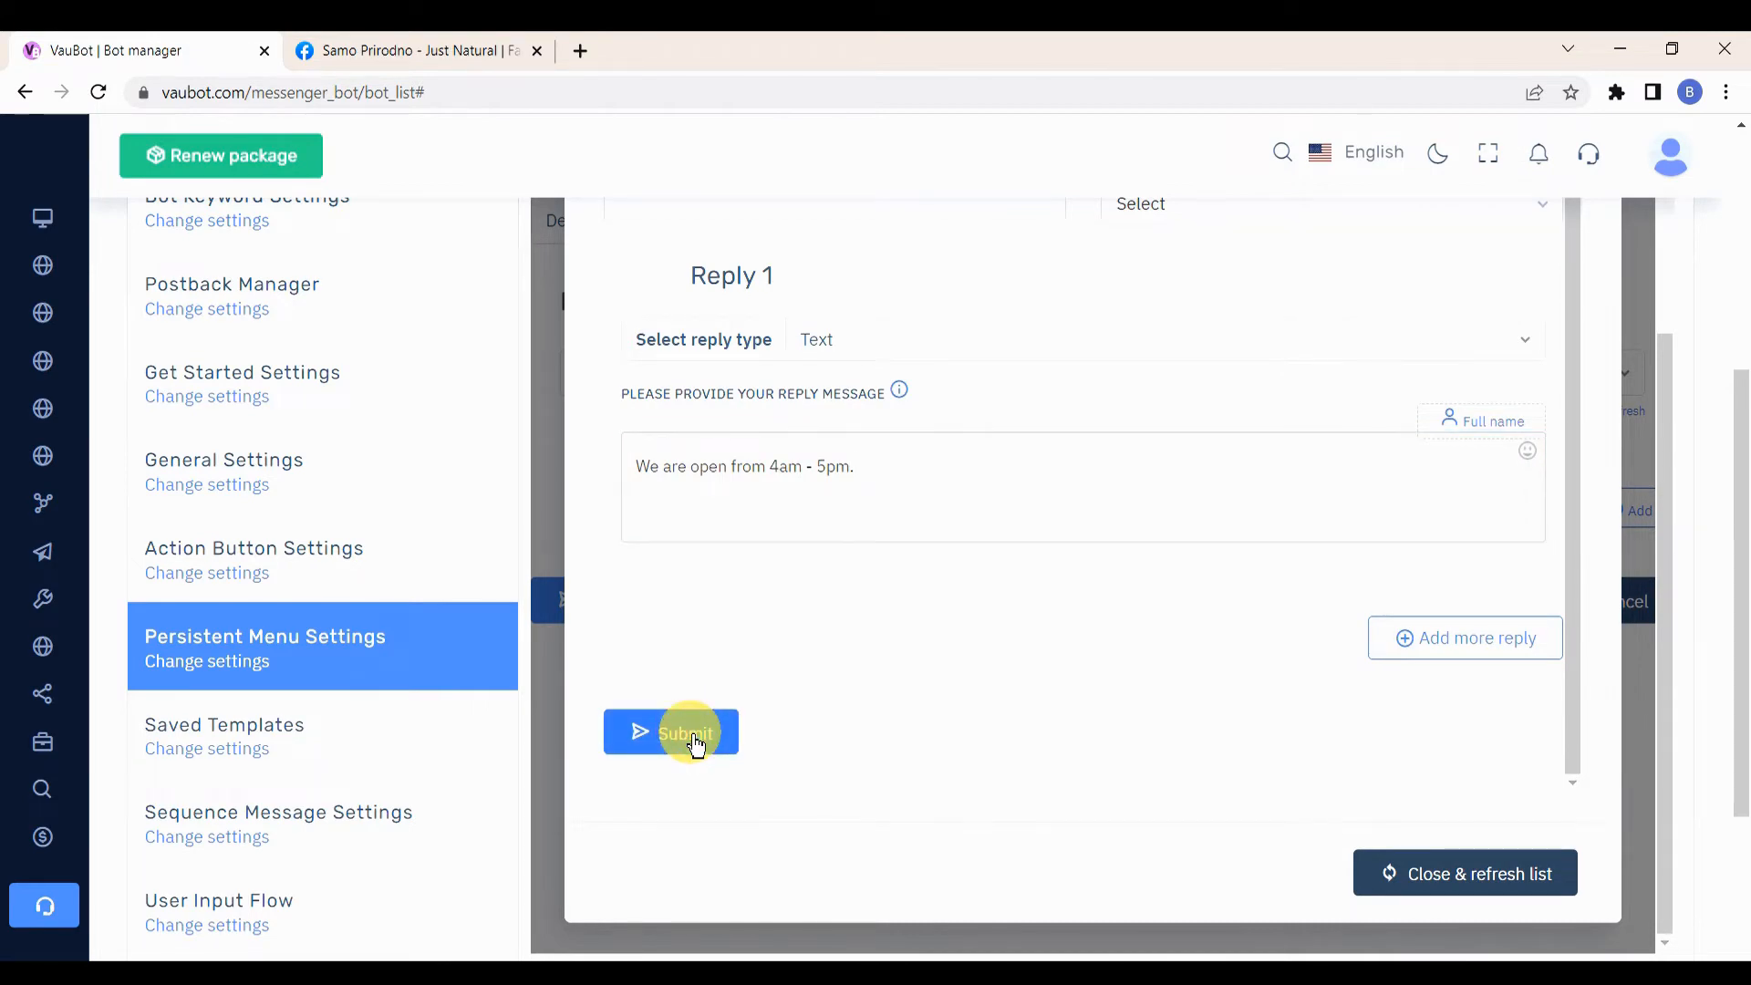
left_click(1101, 551)
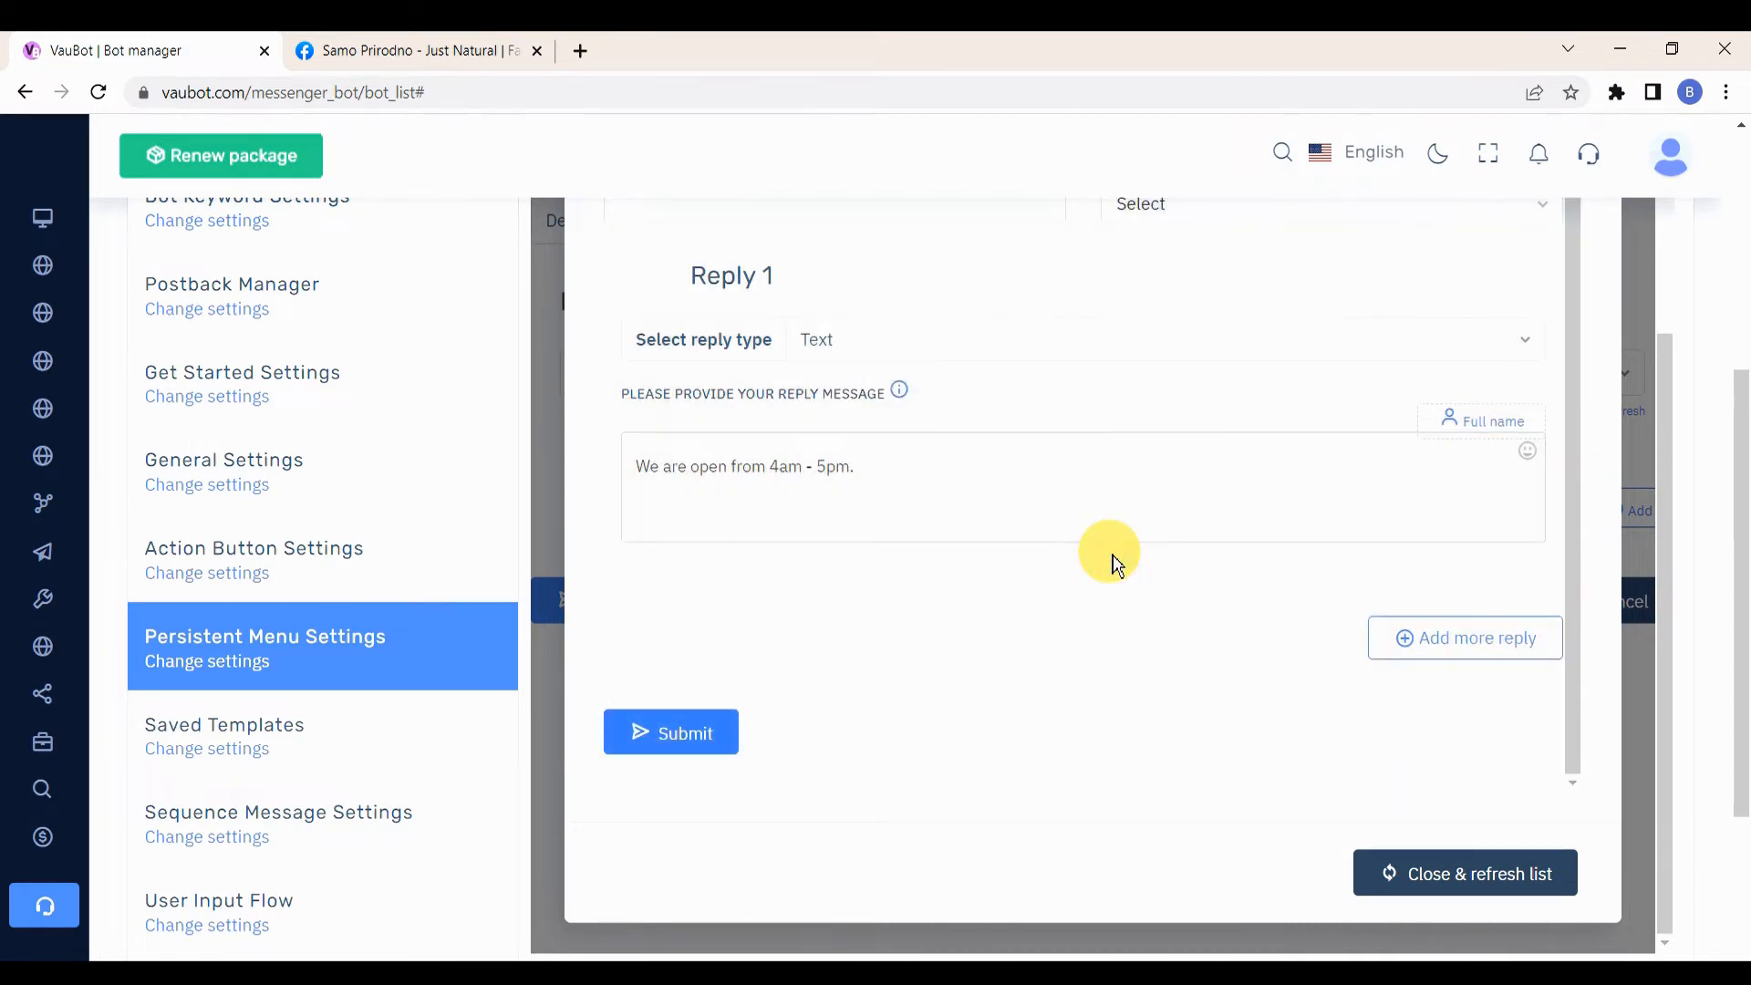
left_click(1397, 877)
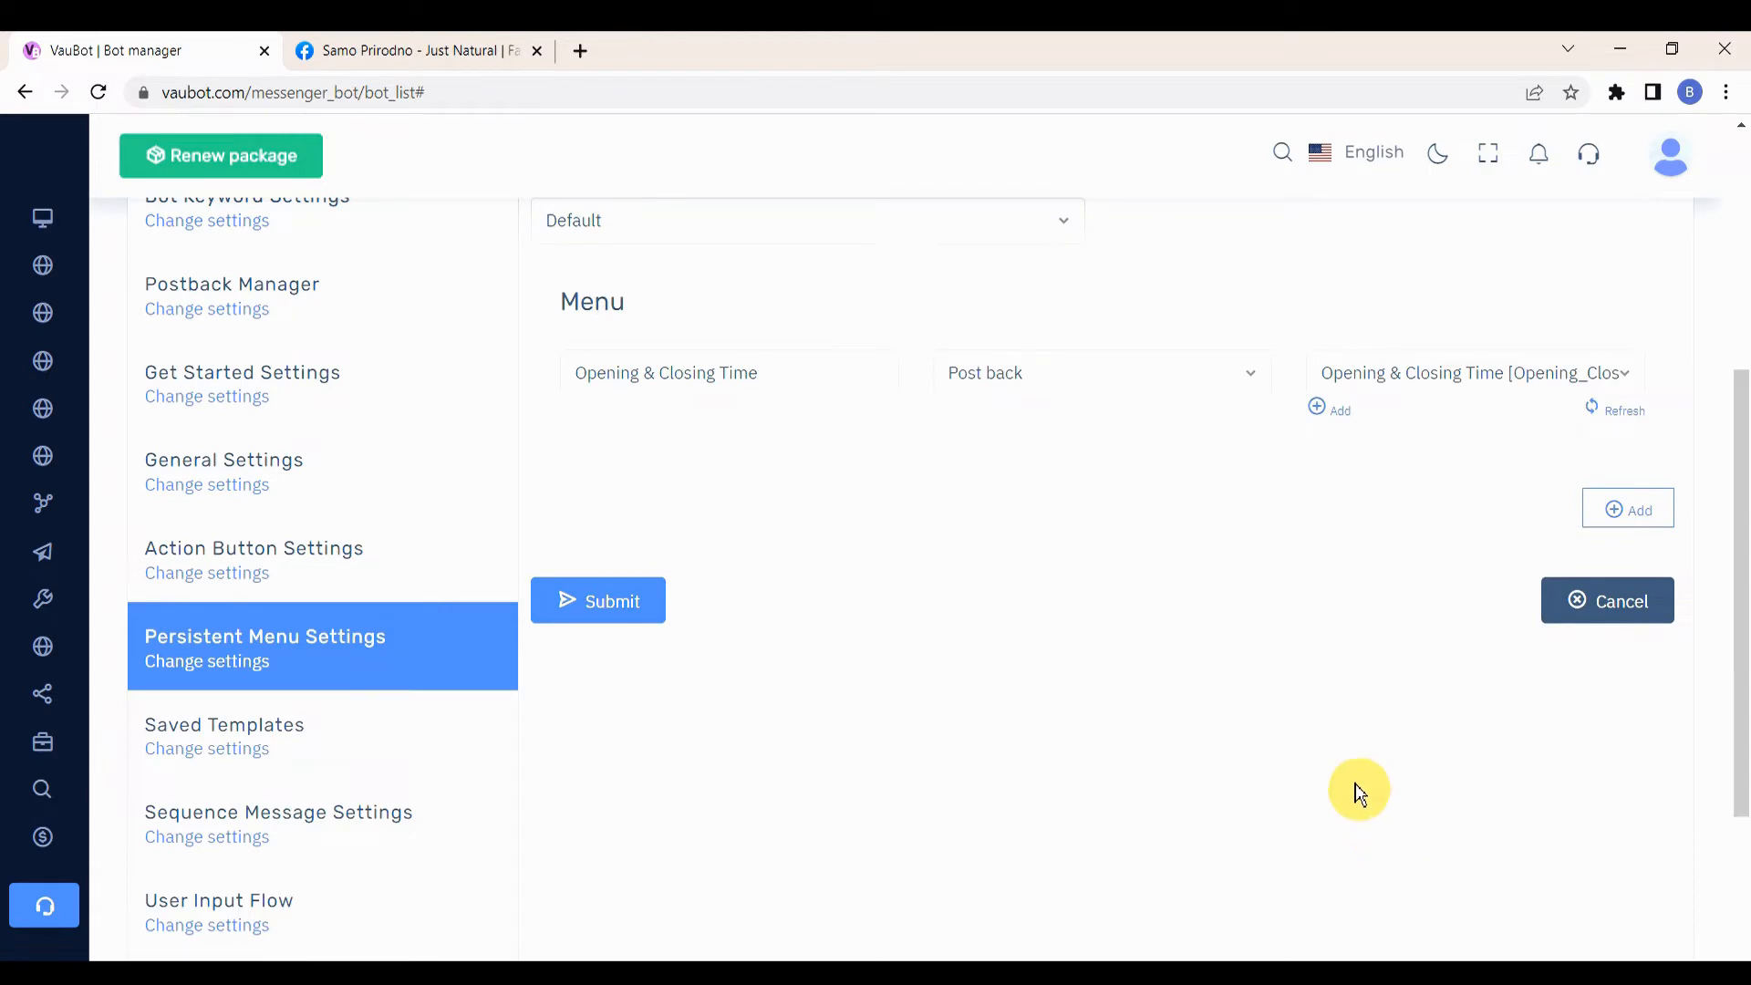
Add a second menu item below the opening-hours one and title it "Delivery"
scroll(1359, 792, "up", 3)
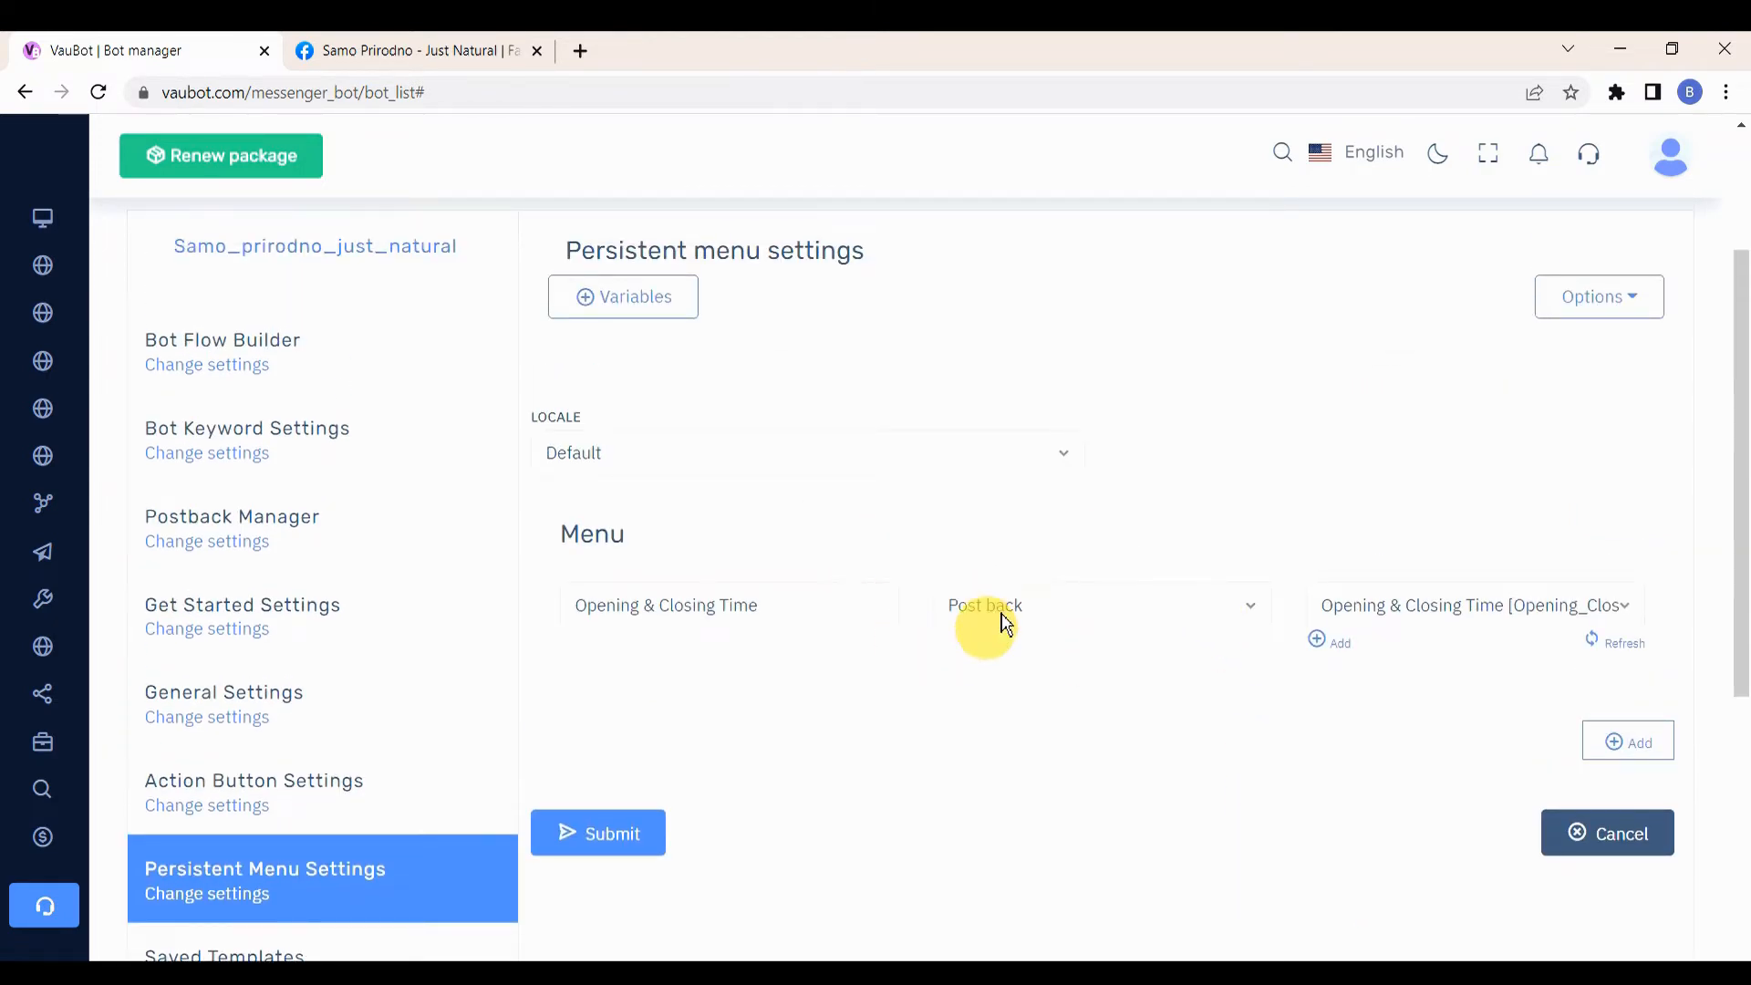
scroll(1005, 625, "down", 1)
left_click(1628, 624)
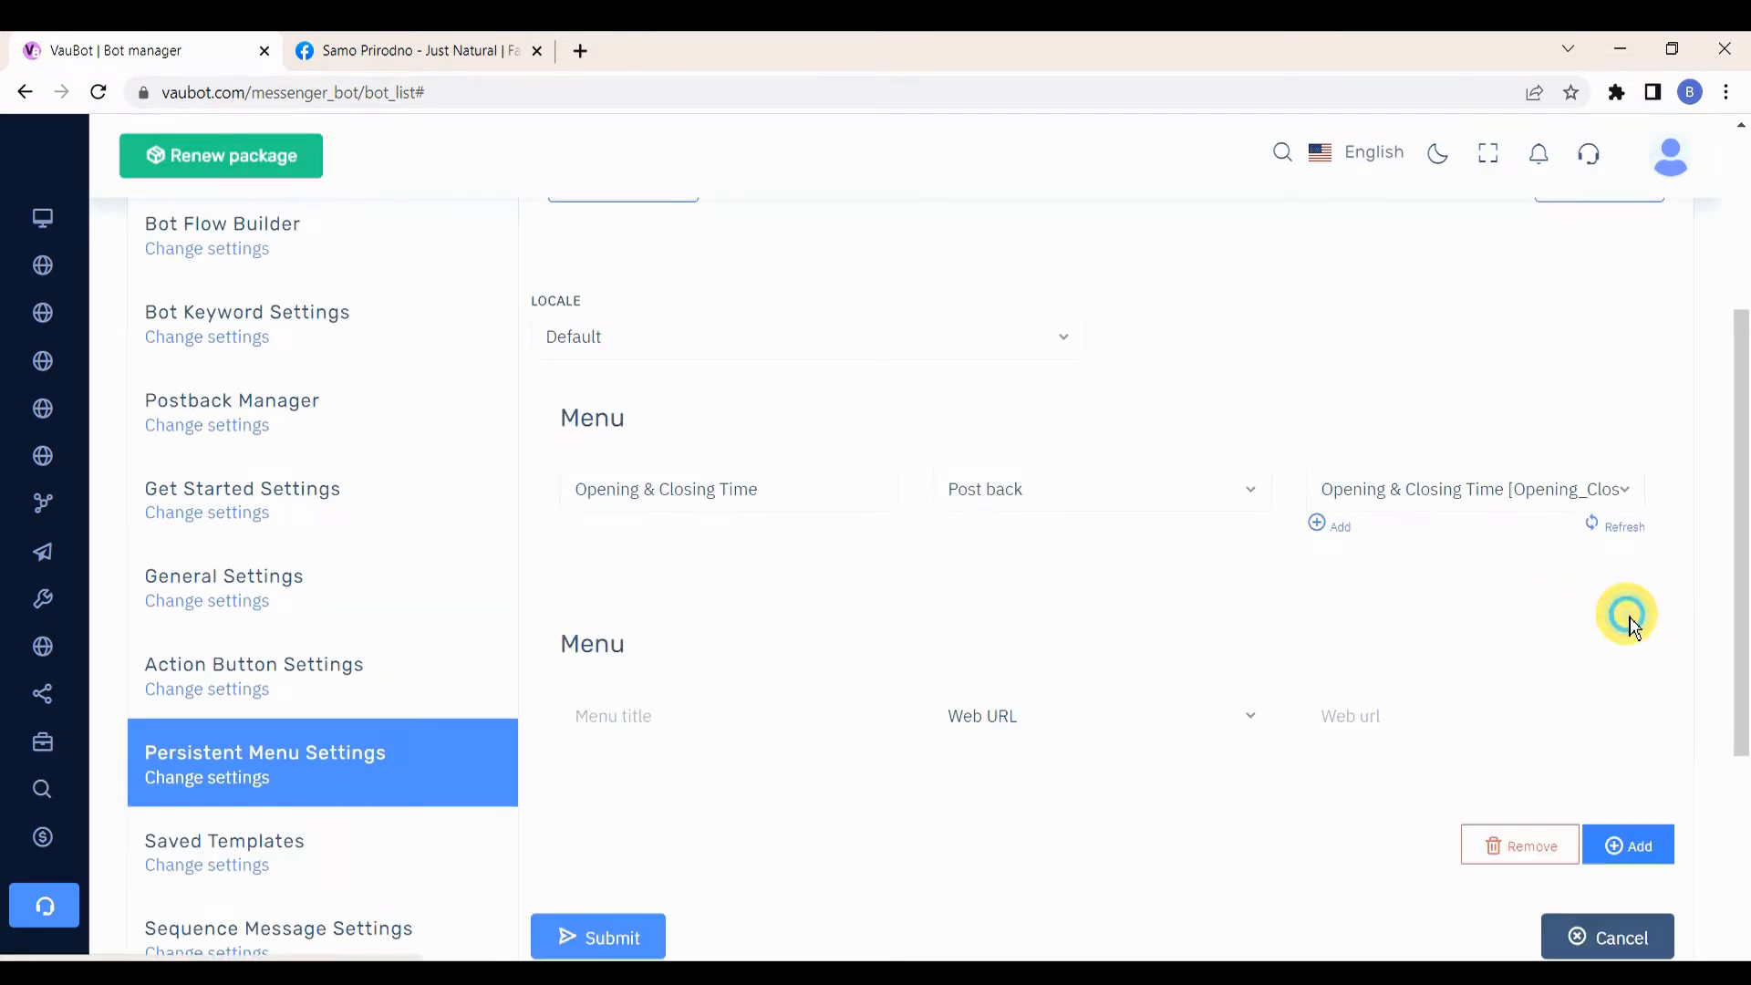
scroll(1277, 588, "down", 1)
left_click(685, 599)
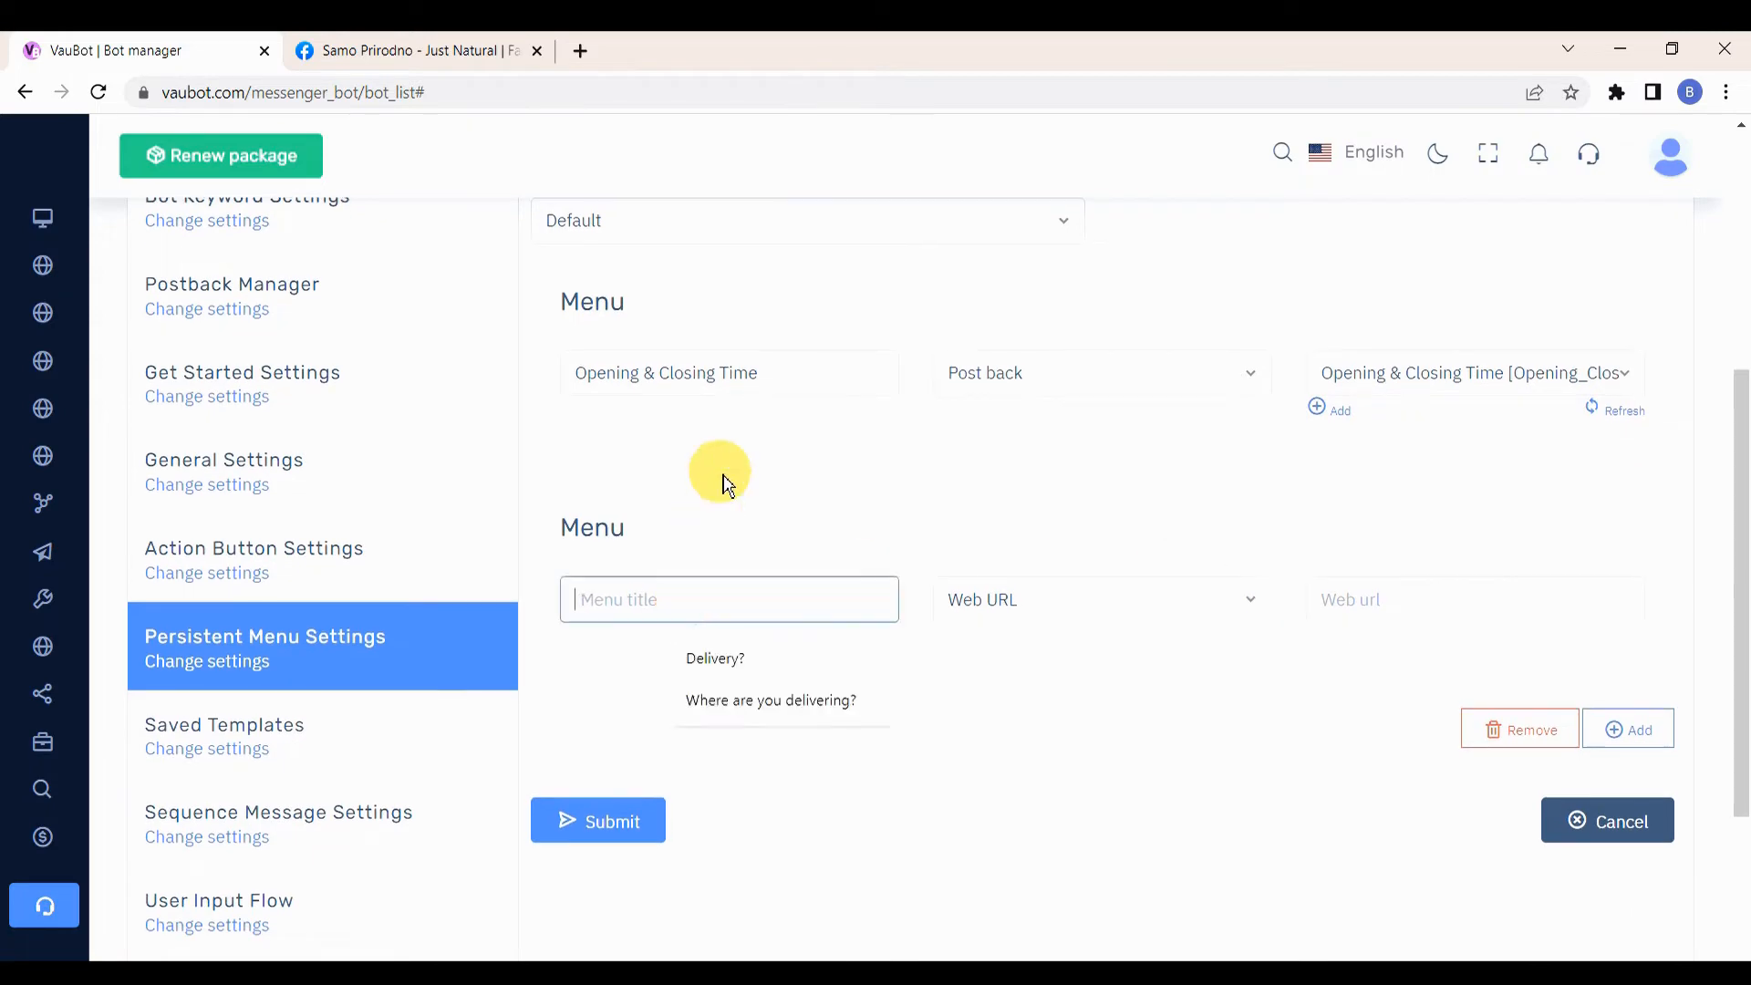
type("Del")
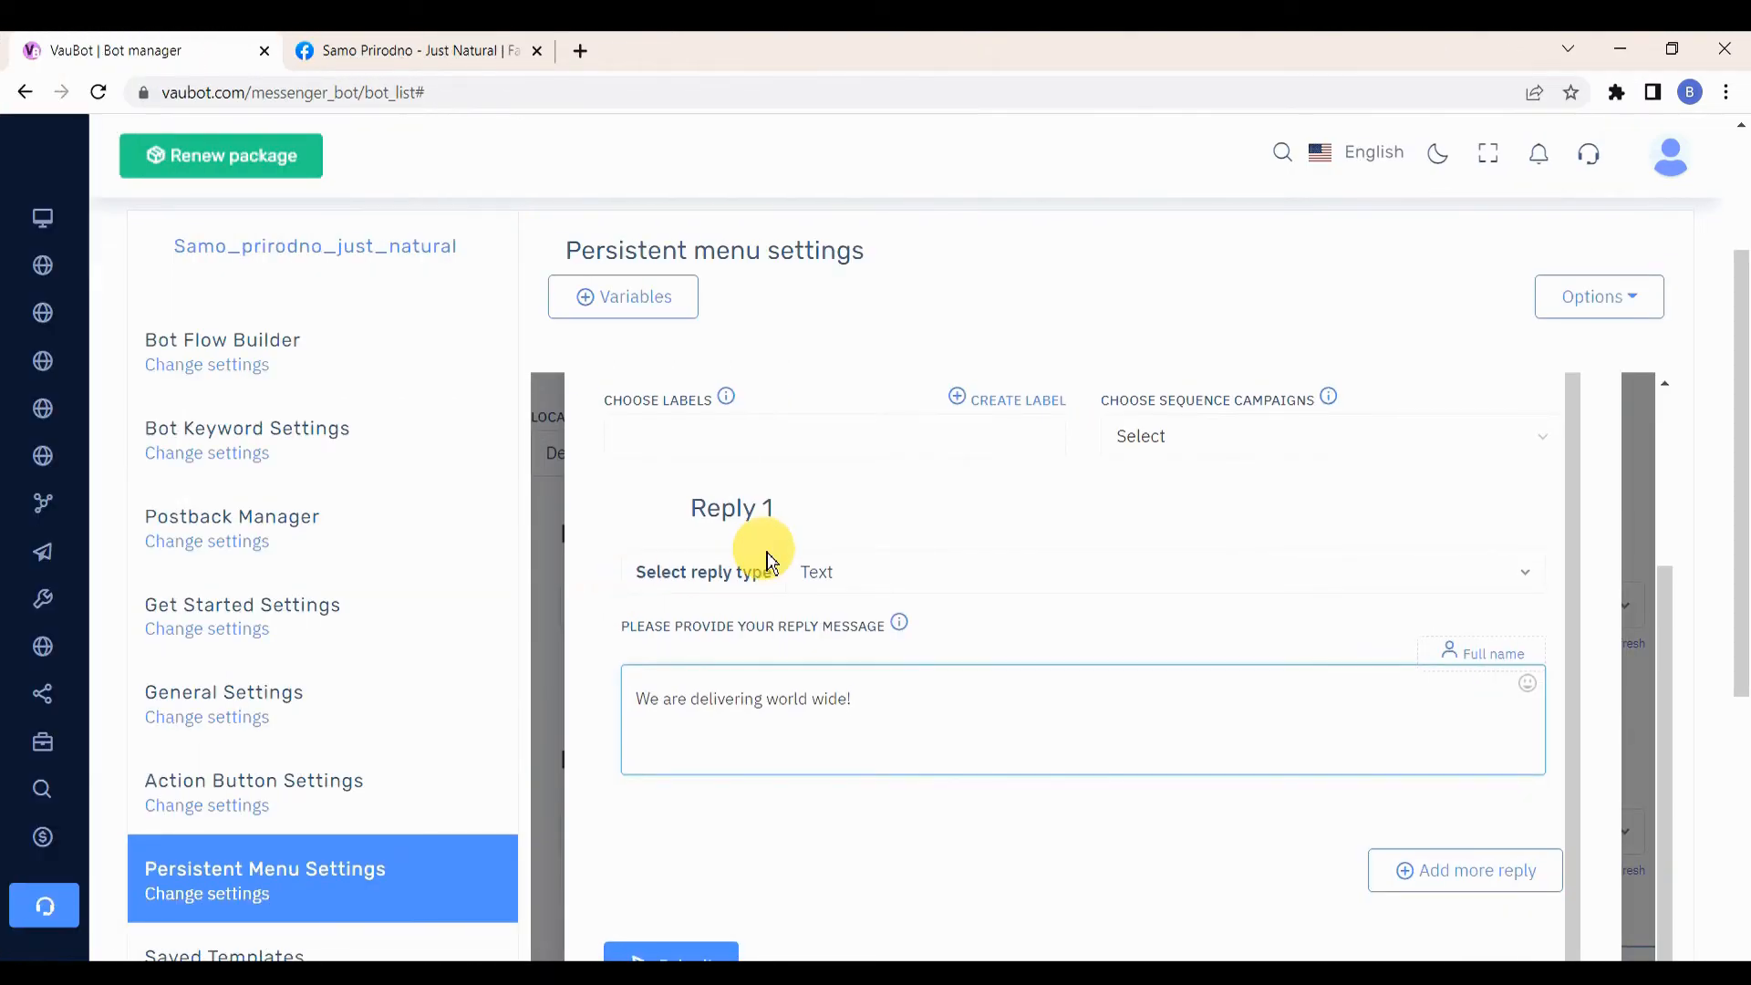
Submit the delivery template with the reply "We are delivering world wide!" and close its form, refreshing the postback list
scroll(766, 557, "down", 4)
left_click(716, 519)
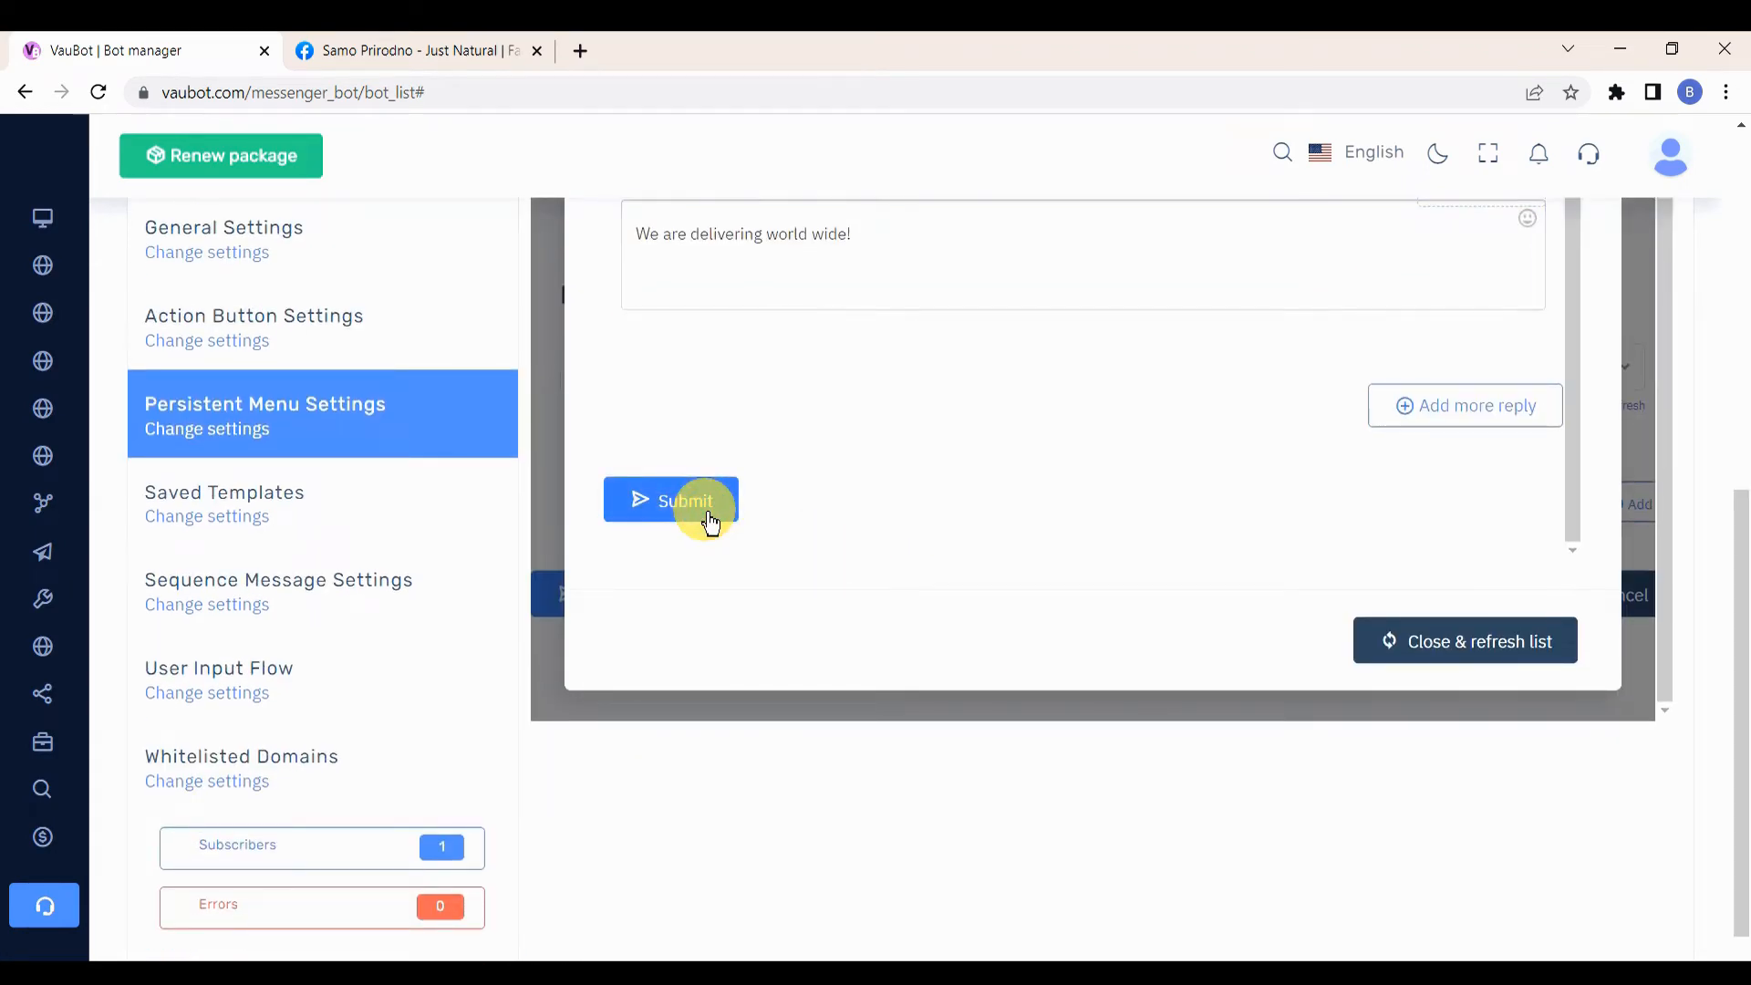
left_click(1098, 315)
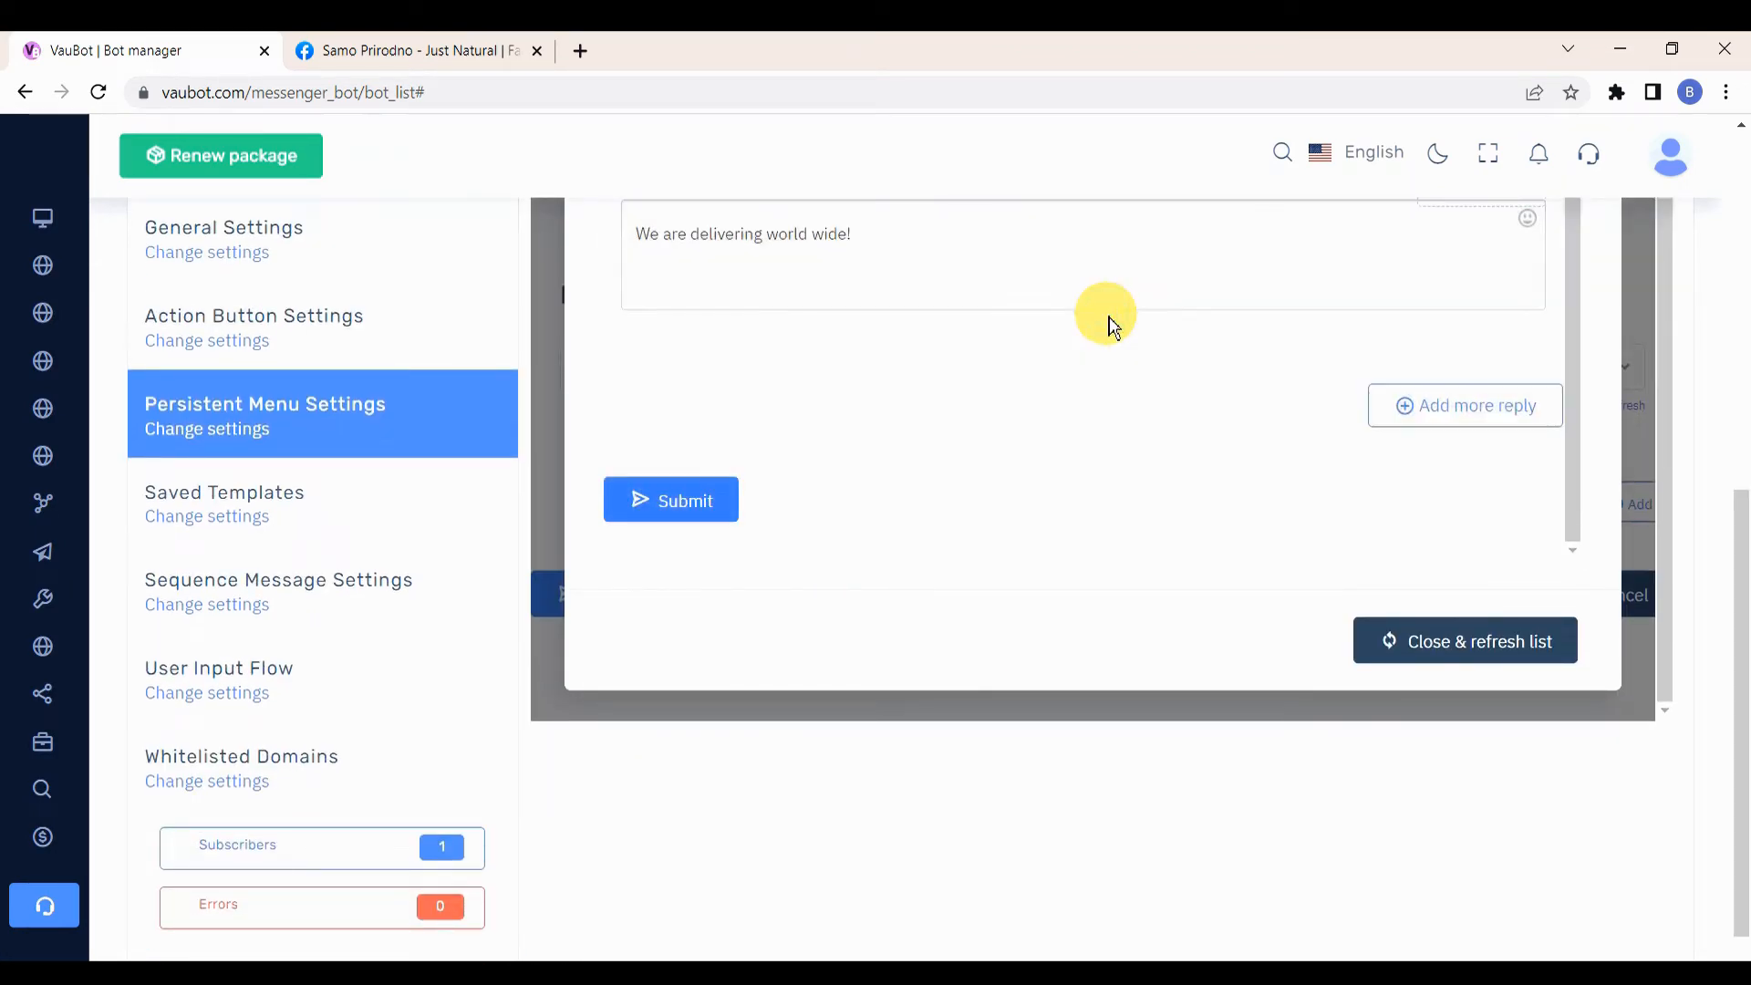
left_click(1455, 655)
Add a third menu item below Delivery and title it "What products do you sell?"
scroll(1094, 508, "up", 3)
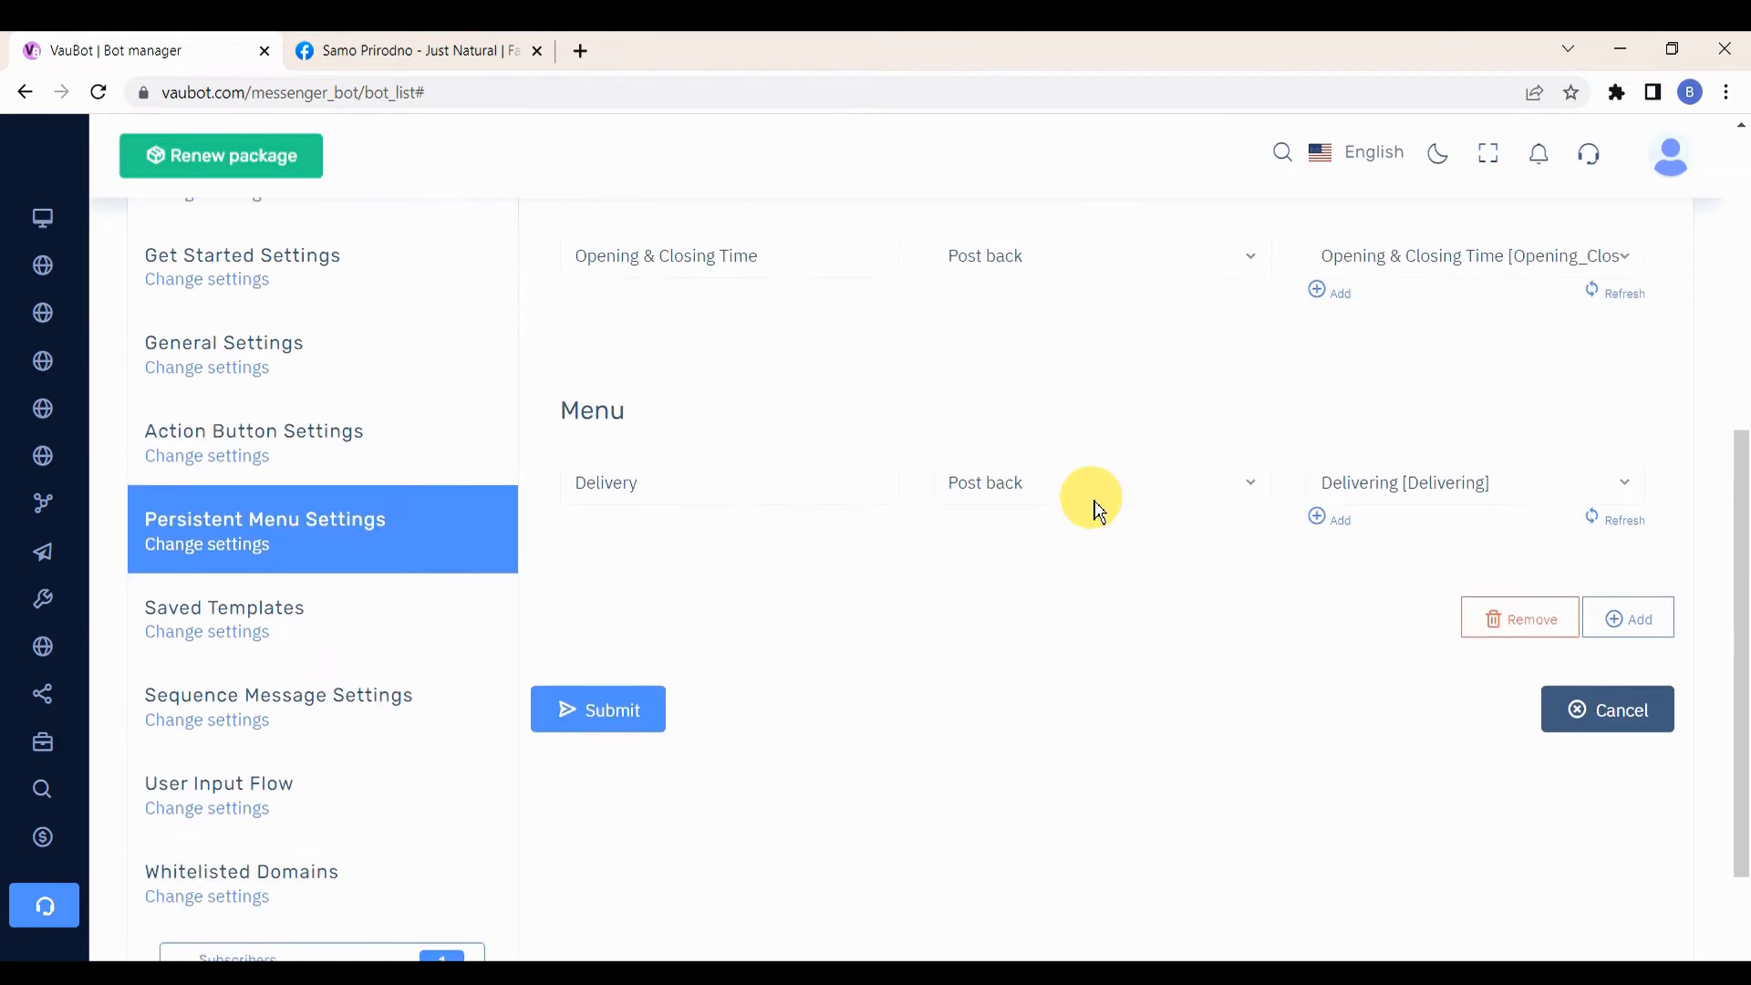
scroll(1090, 535, "down", 1)
scroll(1085, 538, "down", 1)
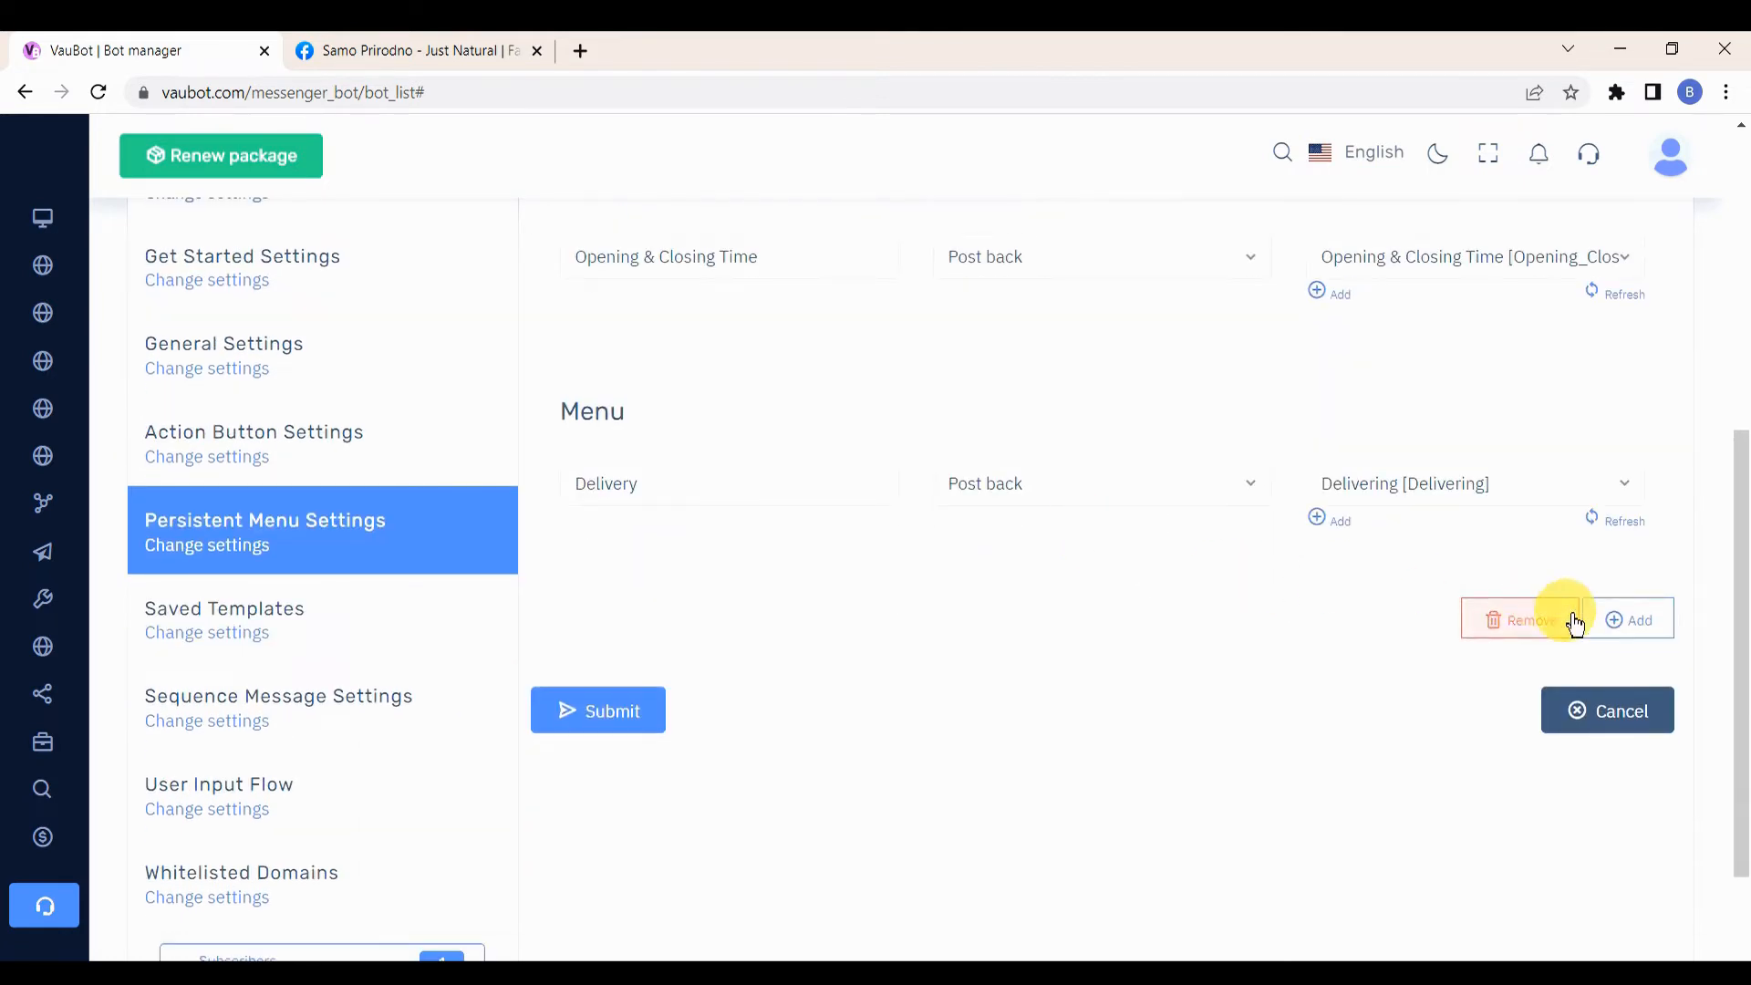
left_click(1632, 626)
scroll(1195, 547, "down", 1)
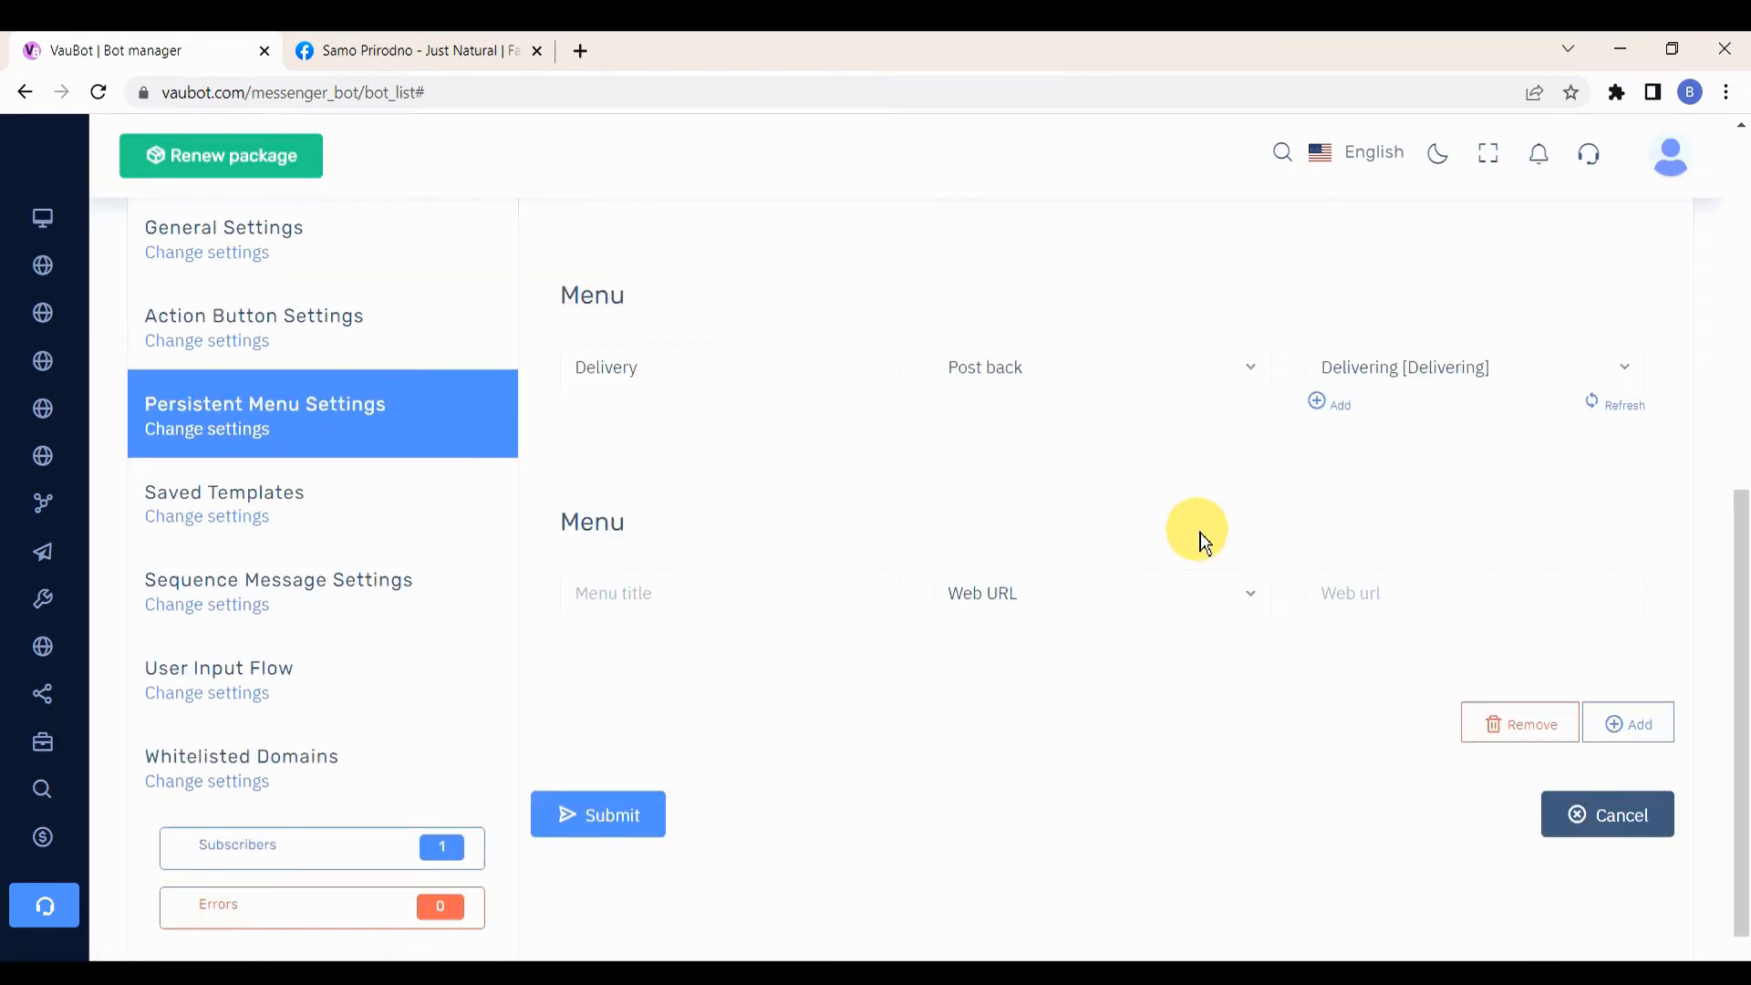
left_click(799, 592)
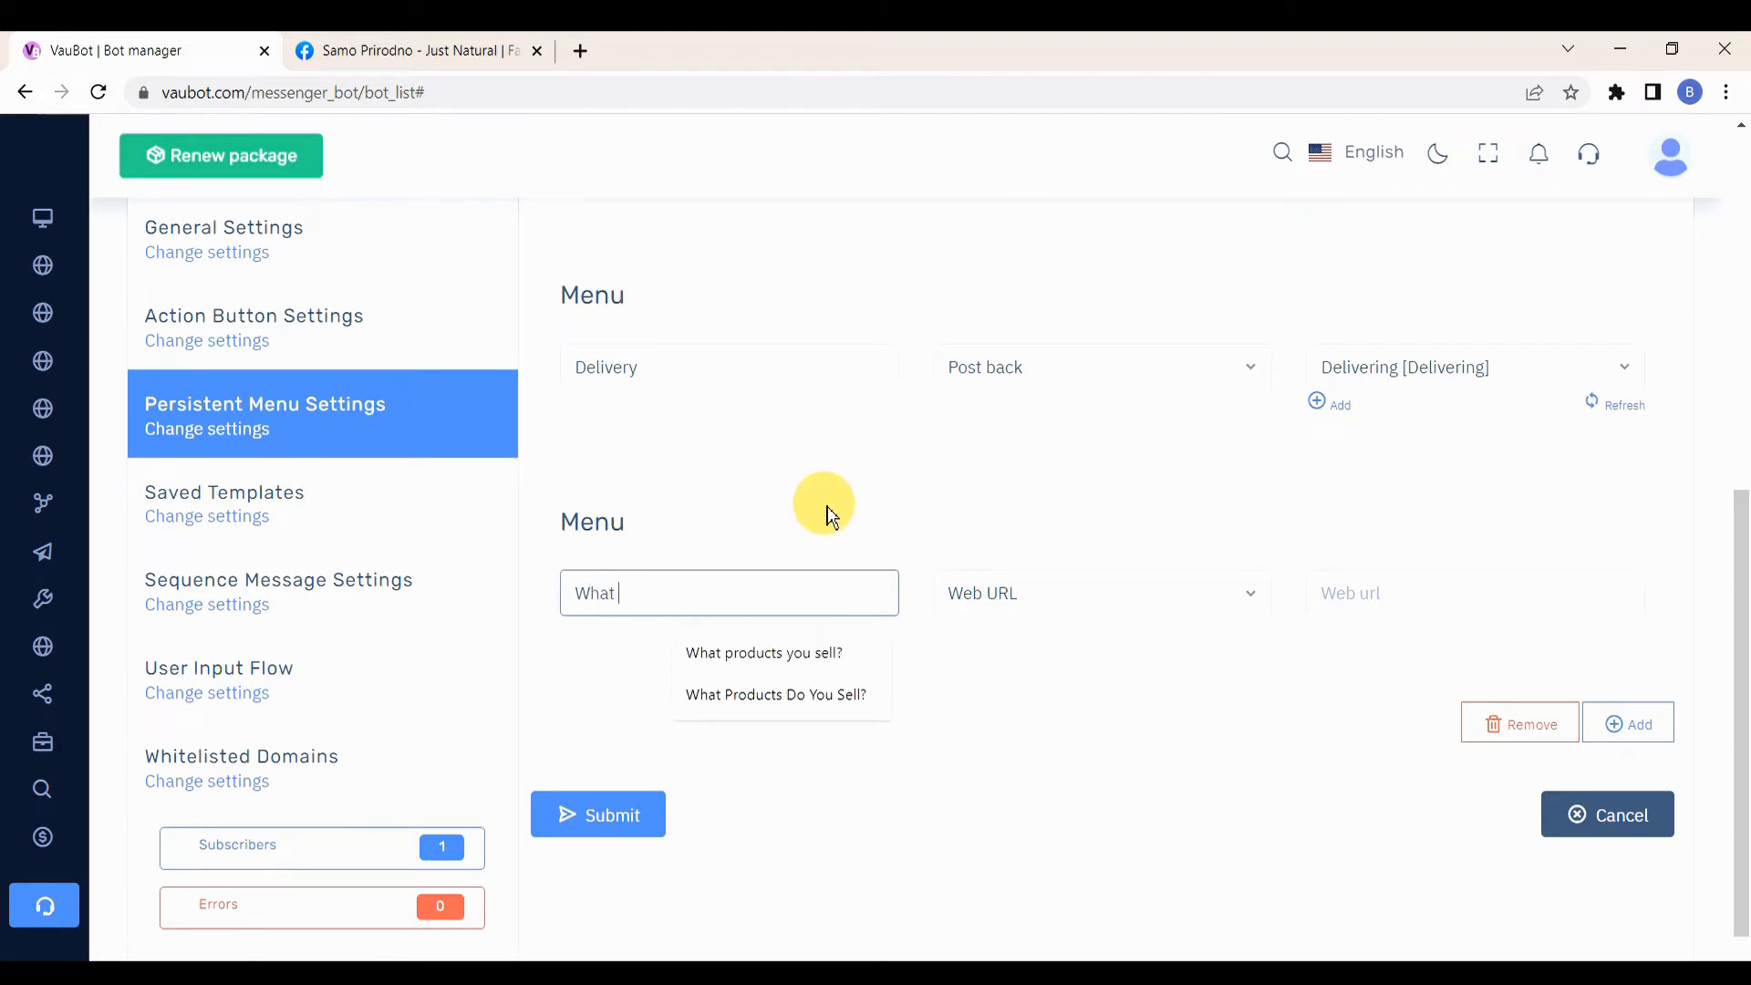
type("What products do you sell")
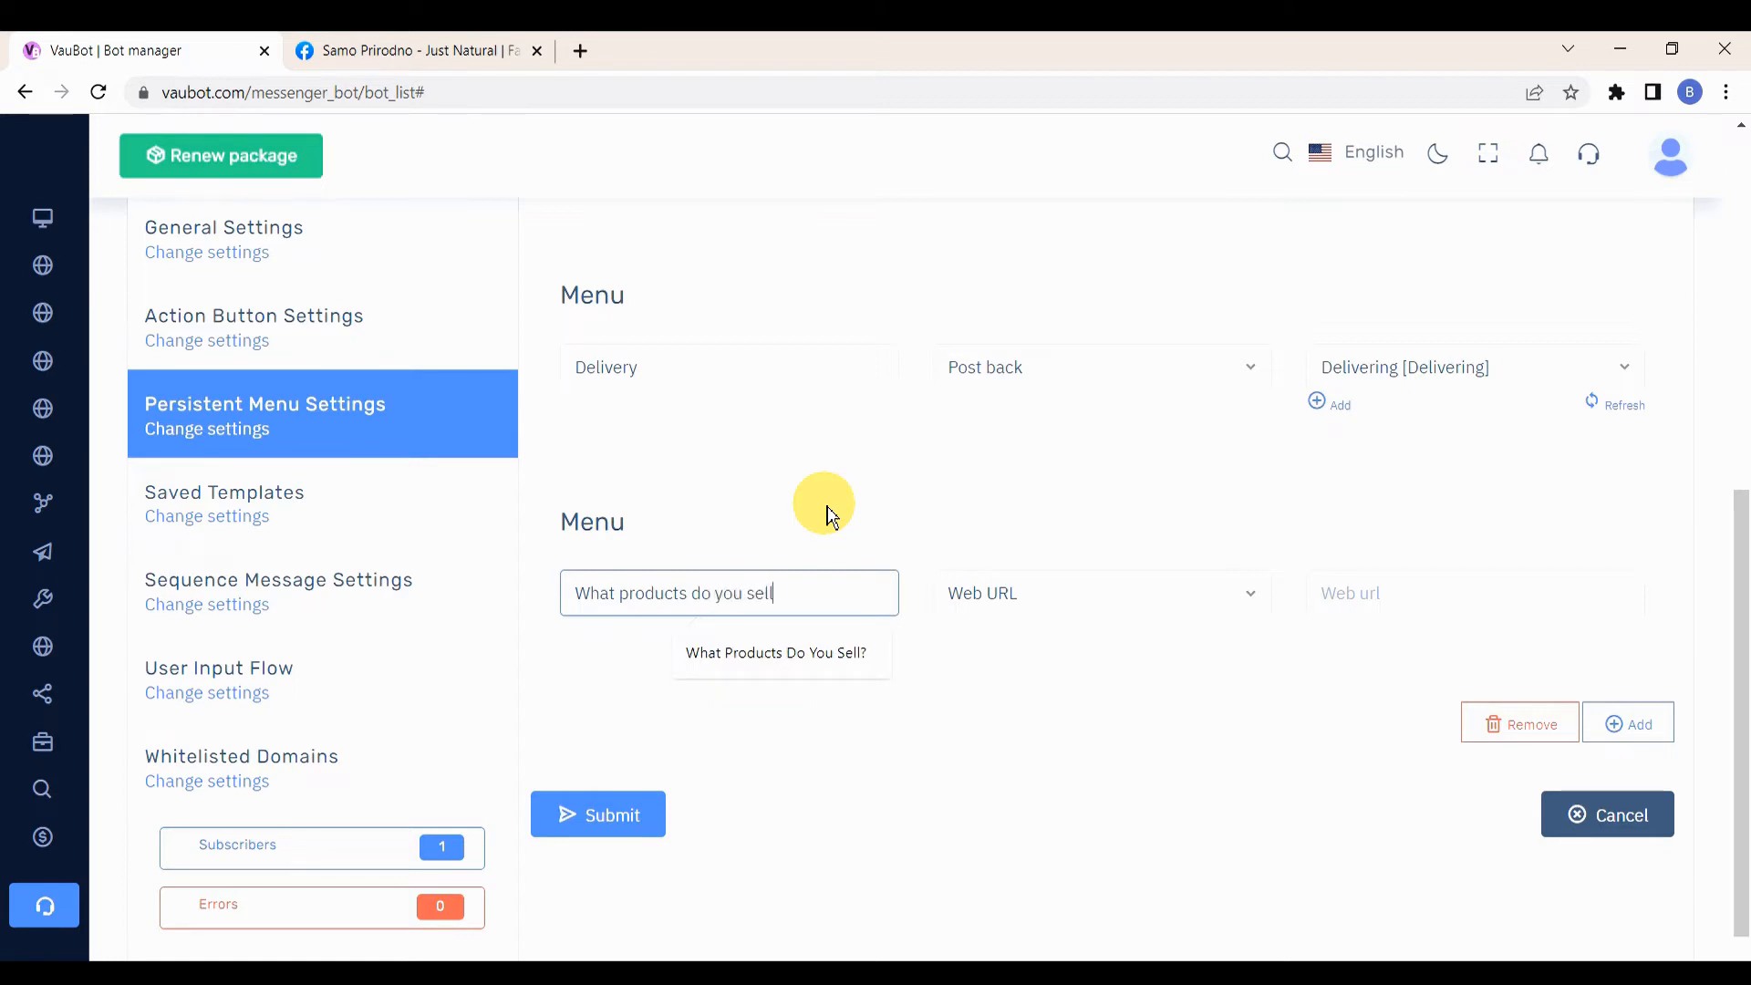
left_click(1387, 586)
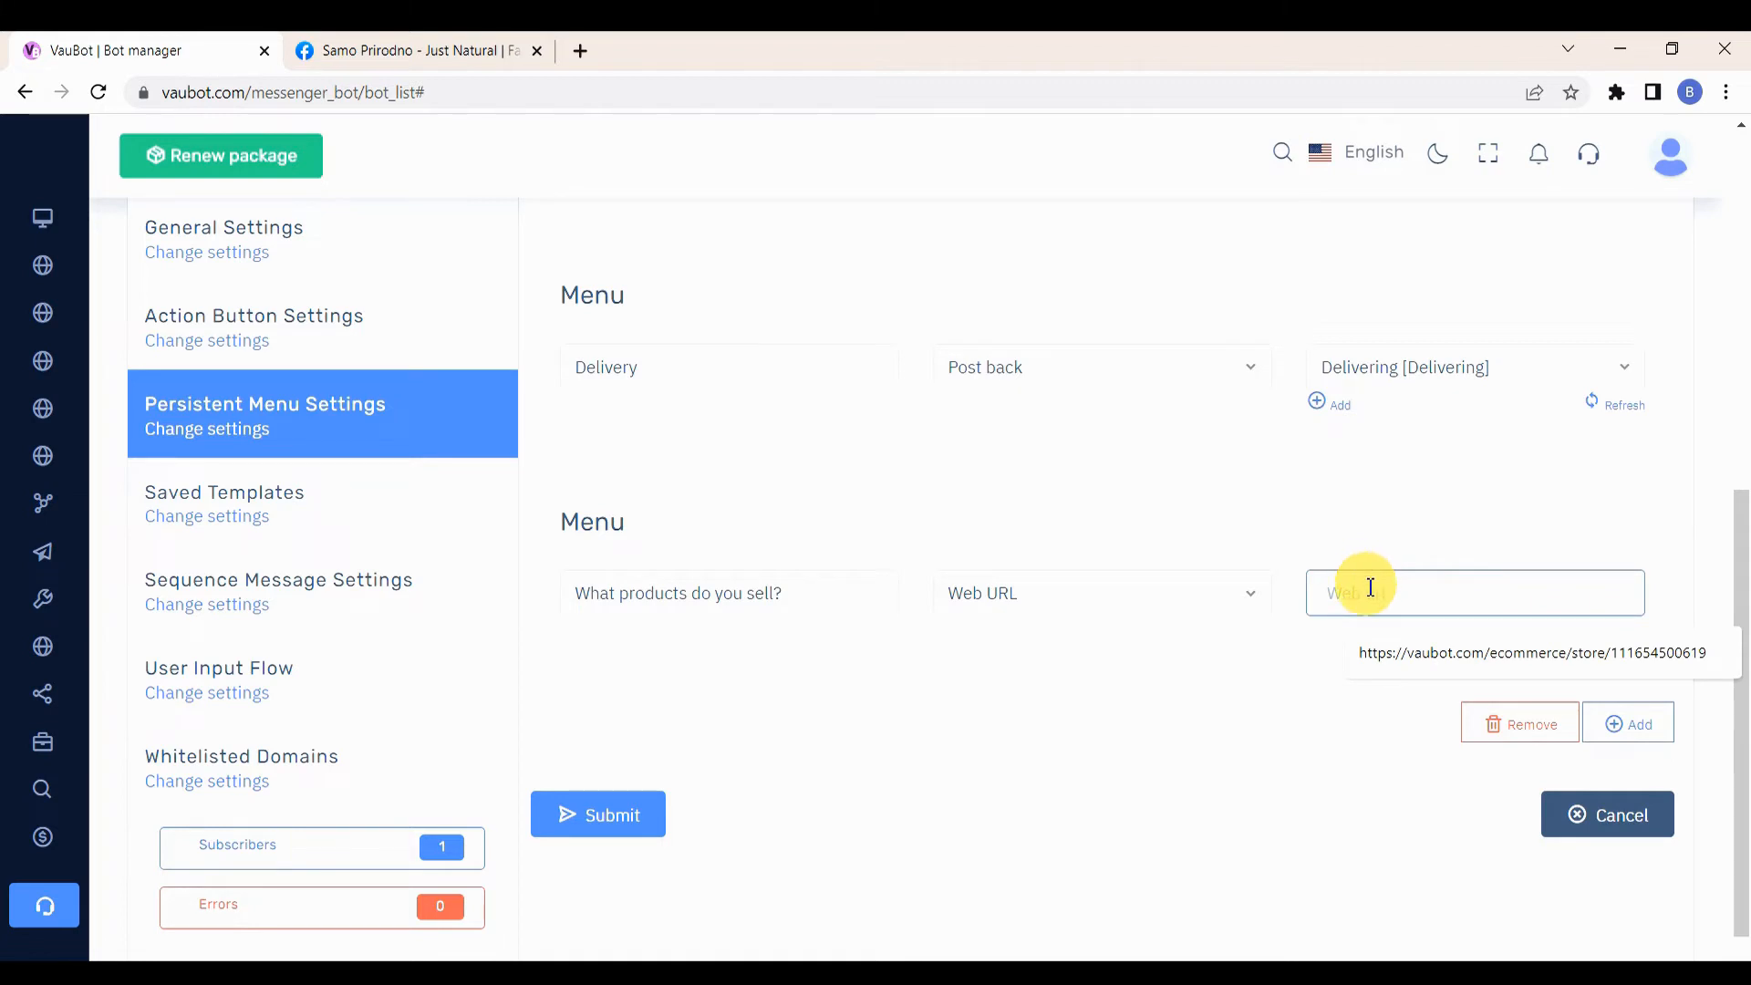
left_click(1493, 671)
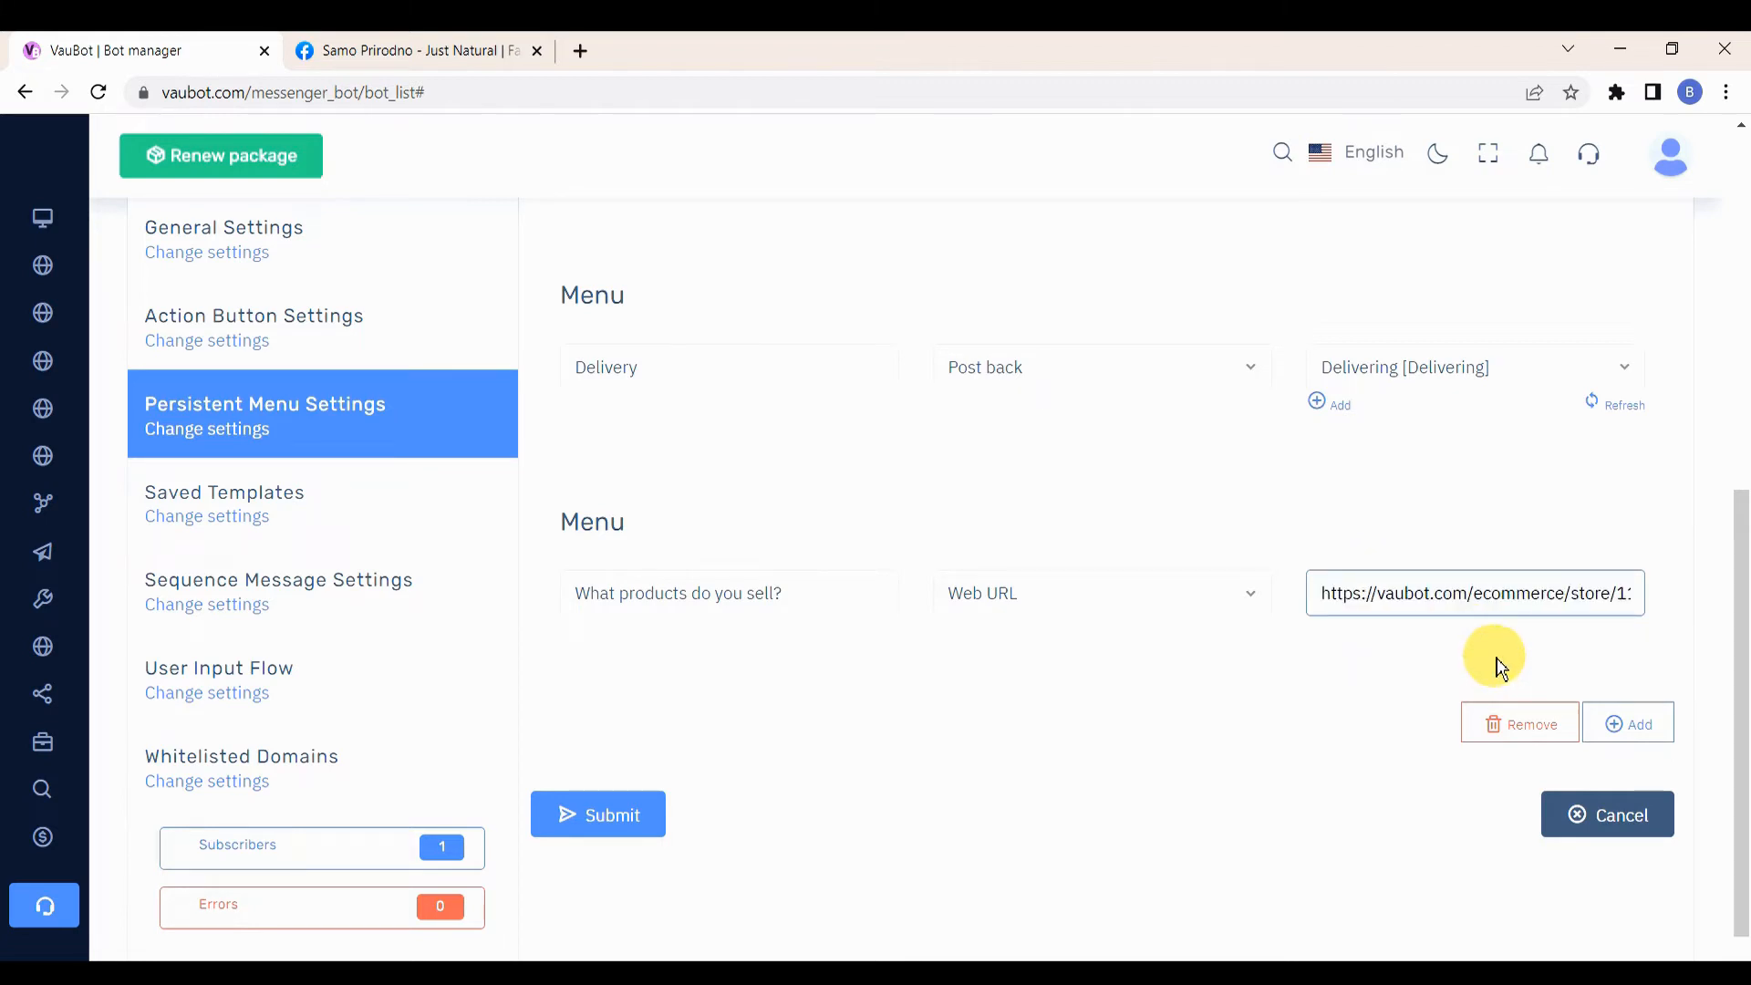
scroll(1338, 658, "down", 1)
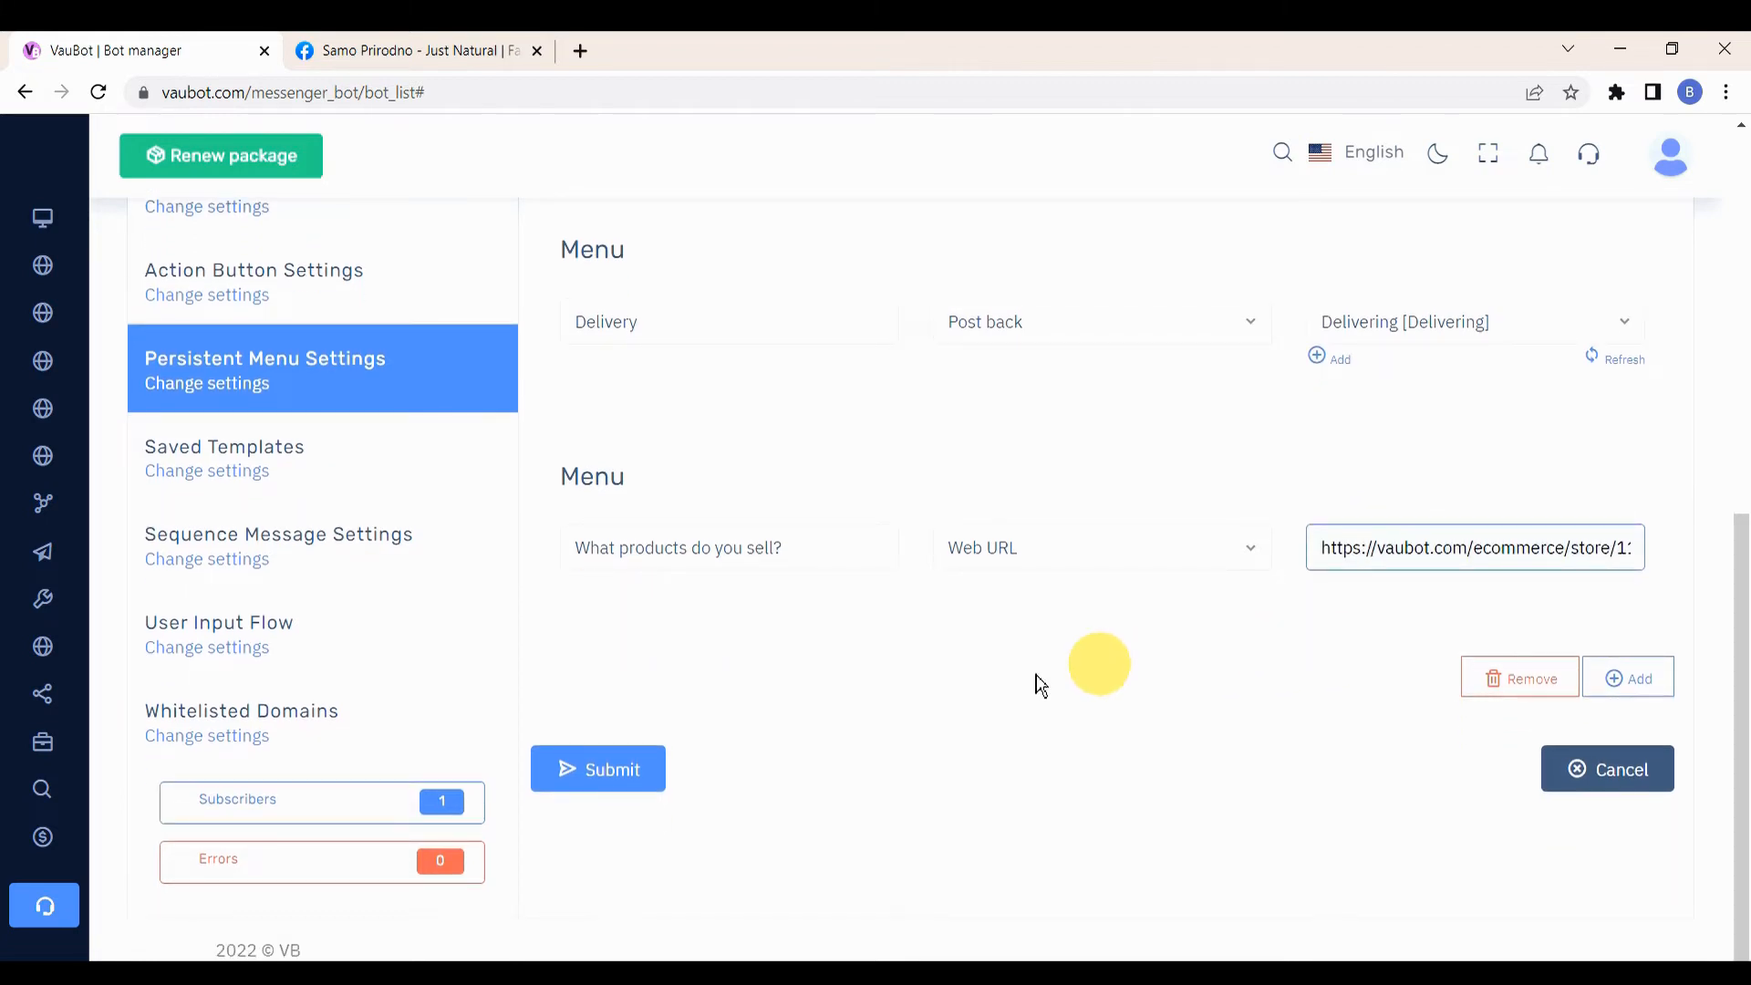
left_click(628, 776)
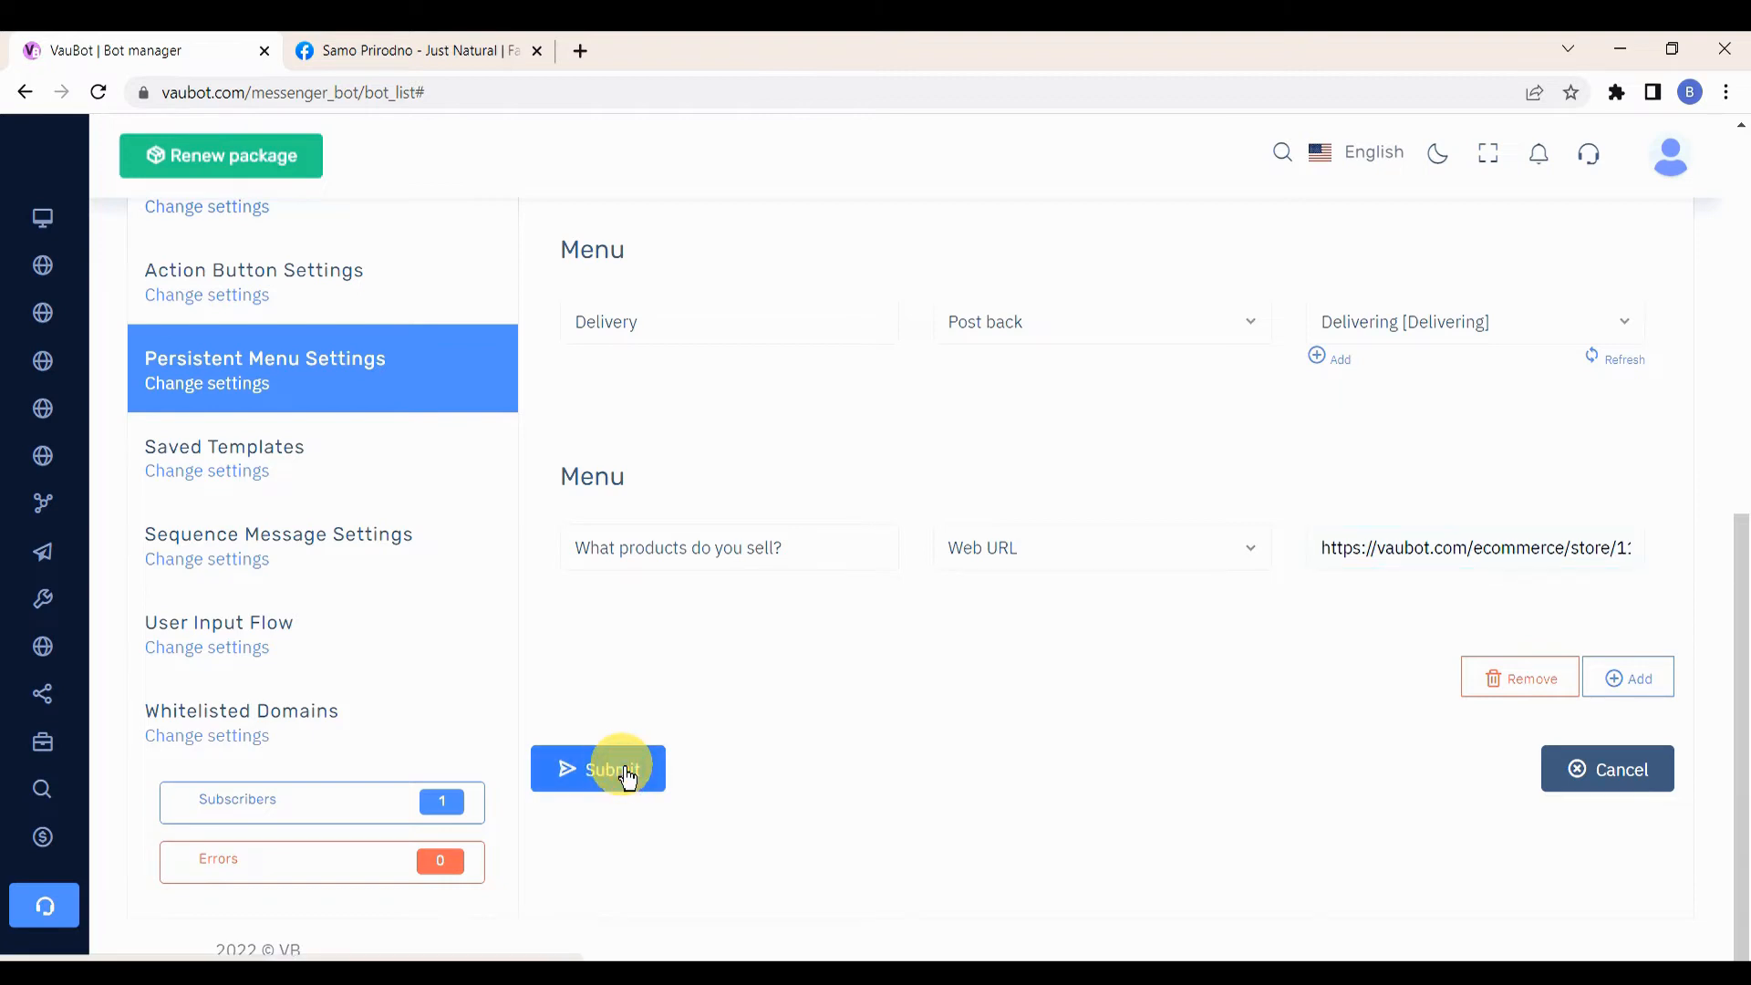
scroll(627, 776, "up", 4)
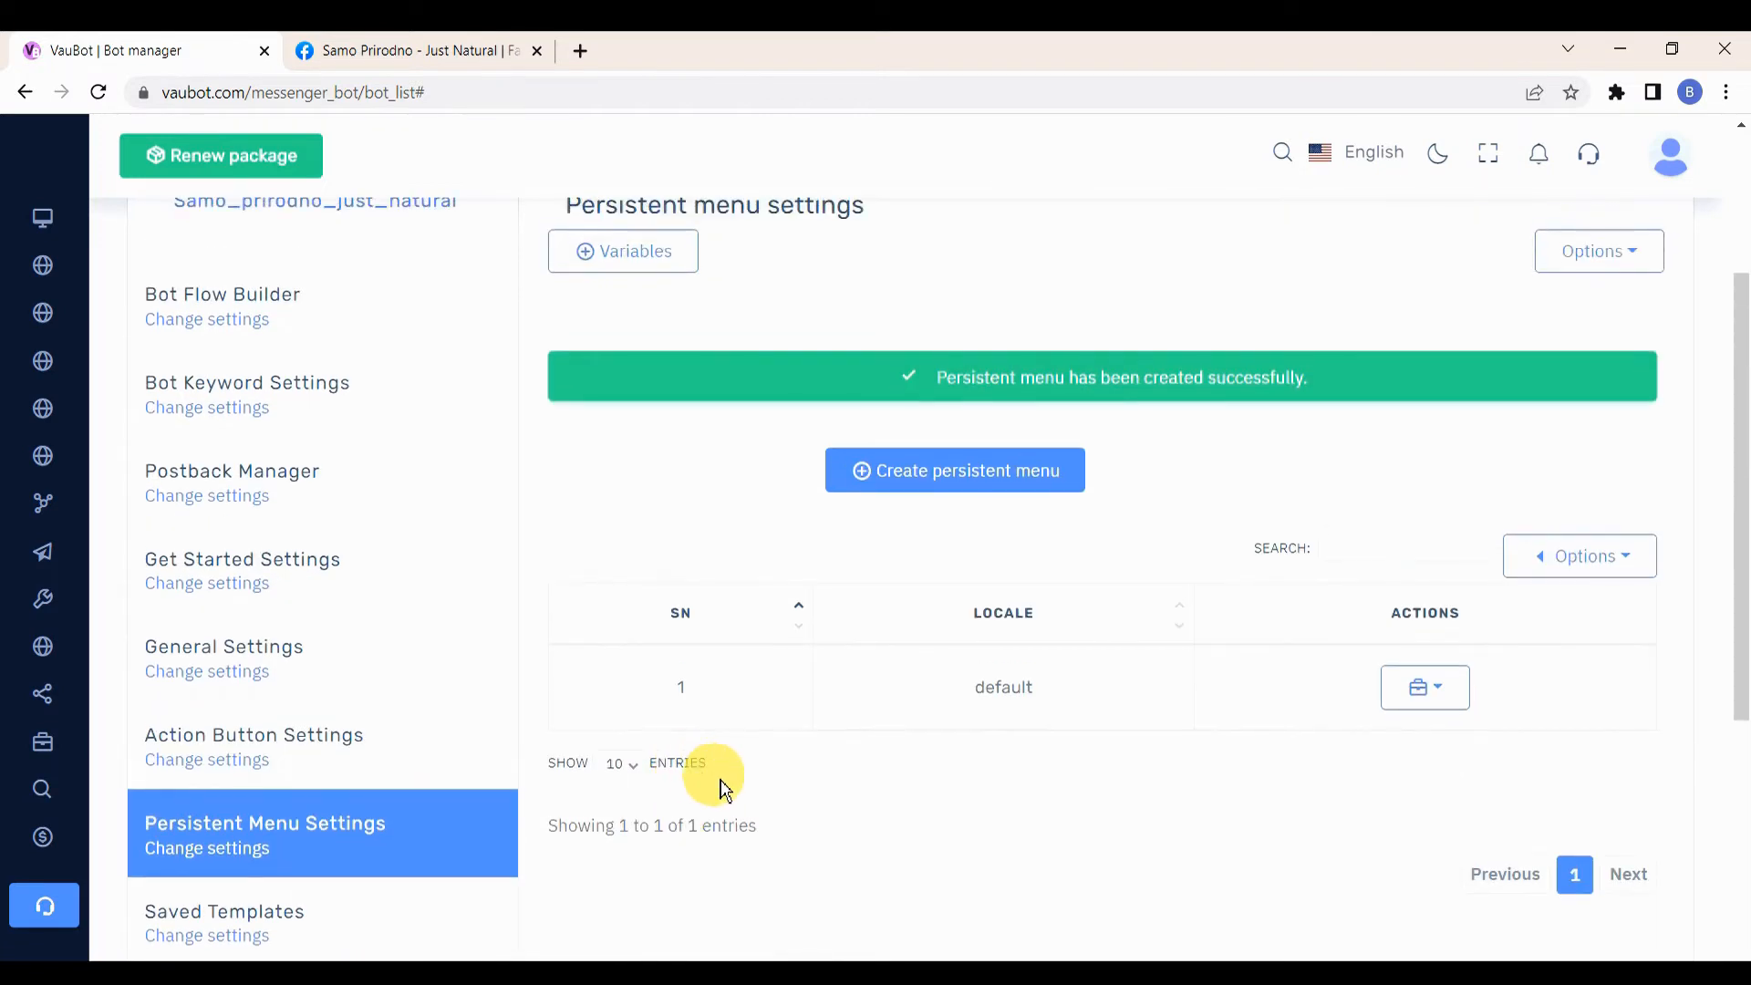
Publish the persistent menu for the samo_prirodno_just_natural Instagram account
scroll(930, 643, "up", 2)
scroll(1067, 629, "down", 1)
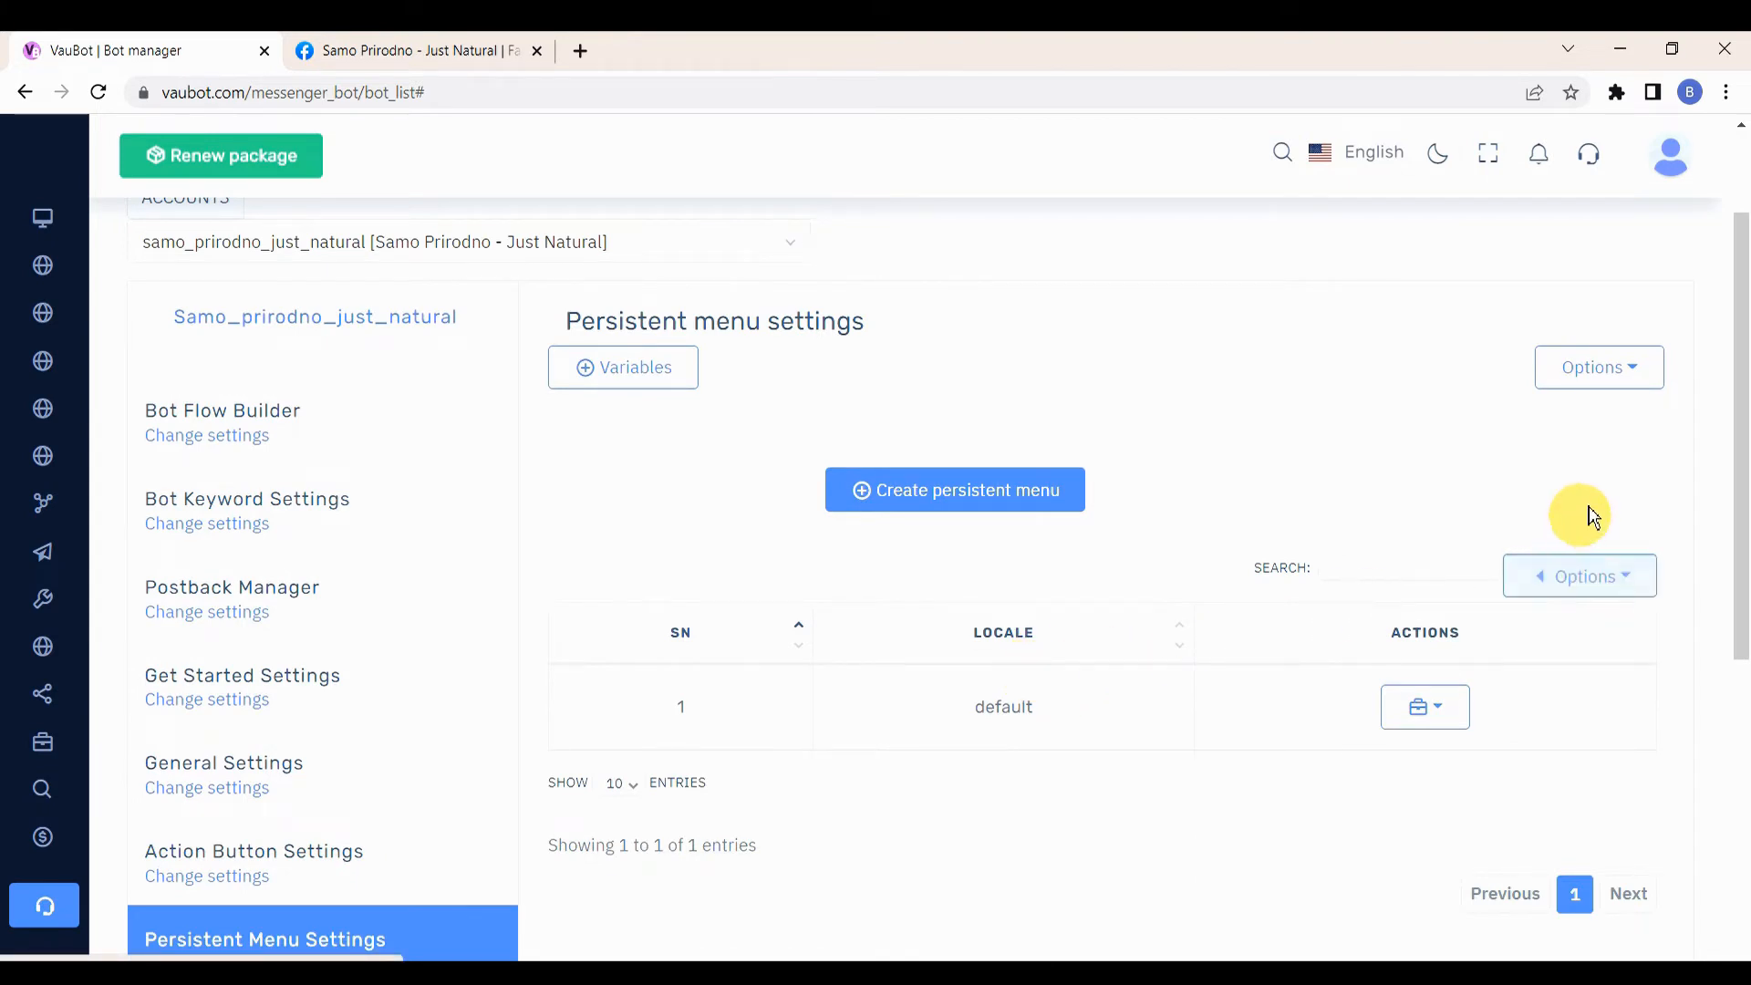
left_click(1616, 392)
left_click(1600, 583)
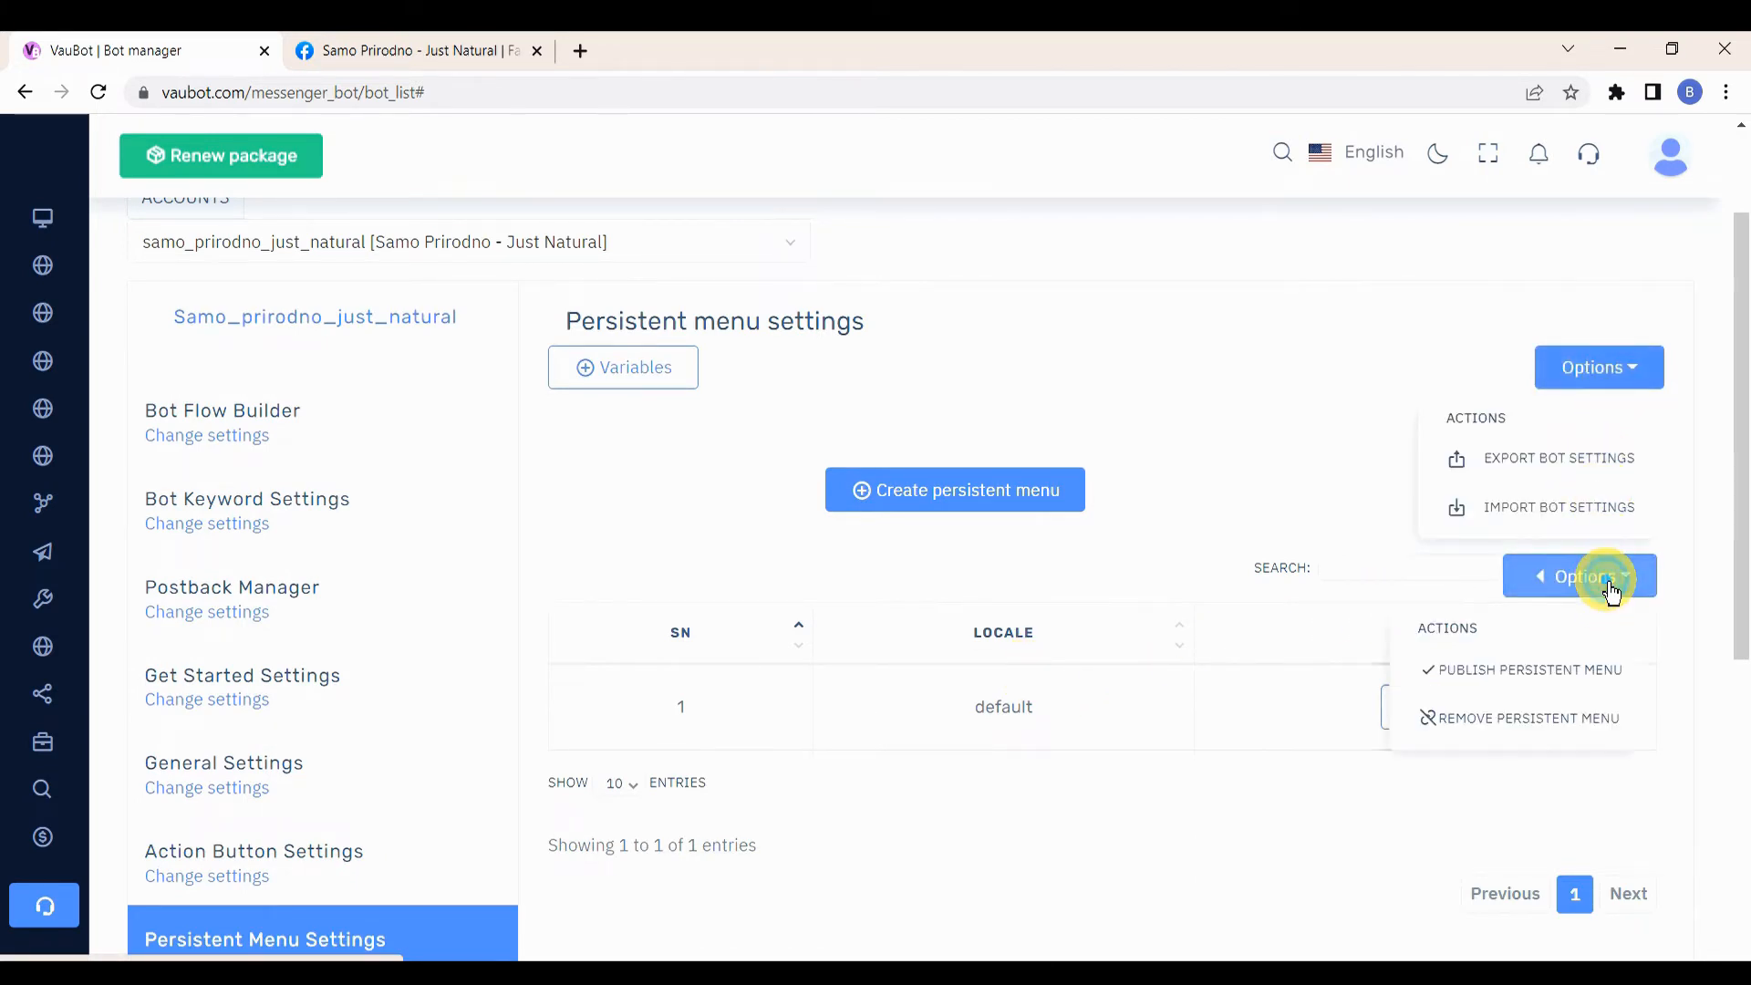
left_click(1519, 682)
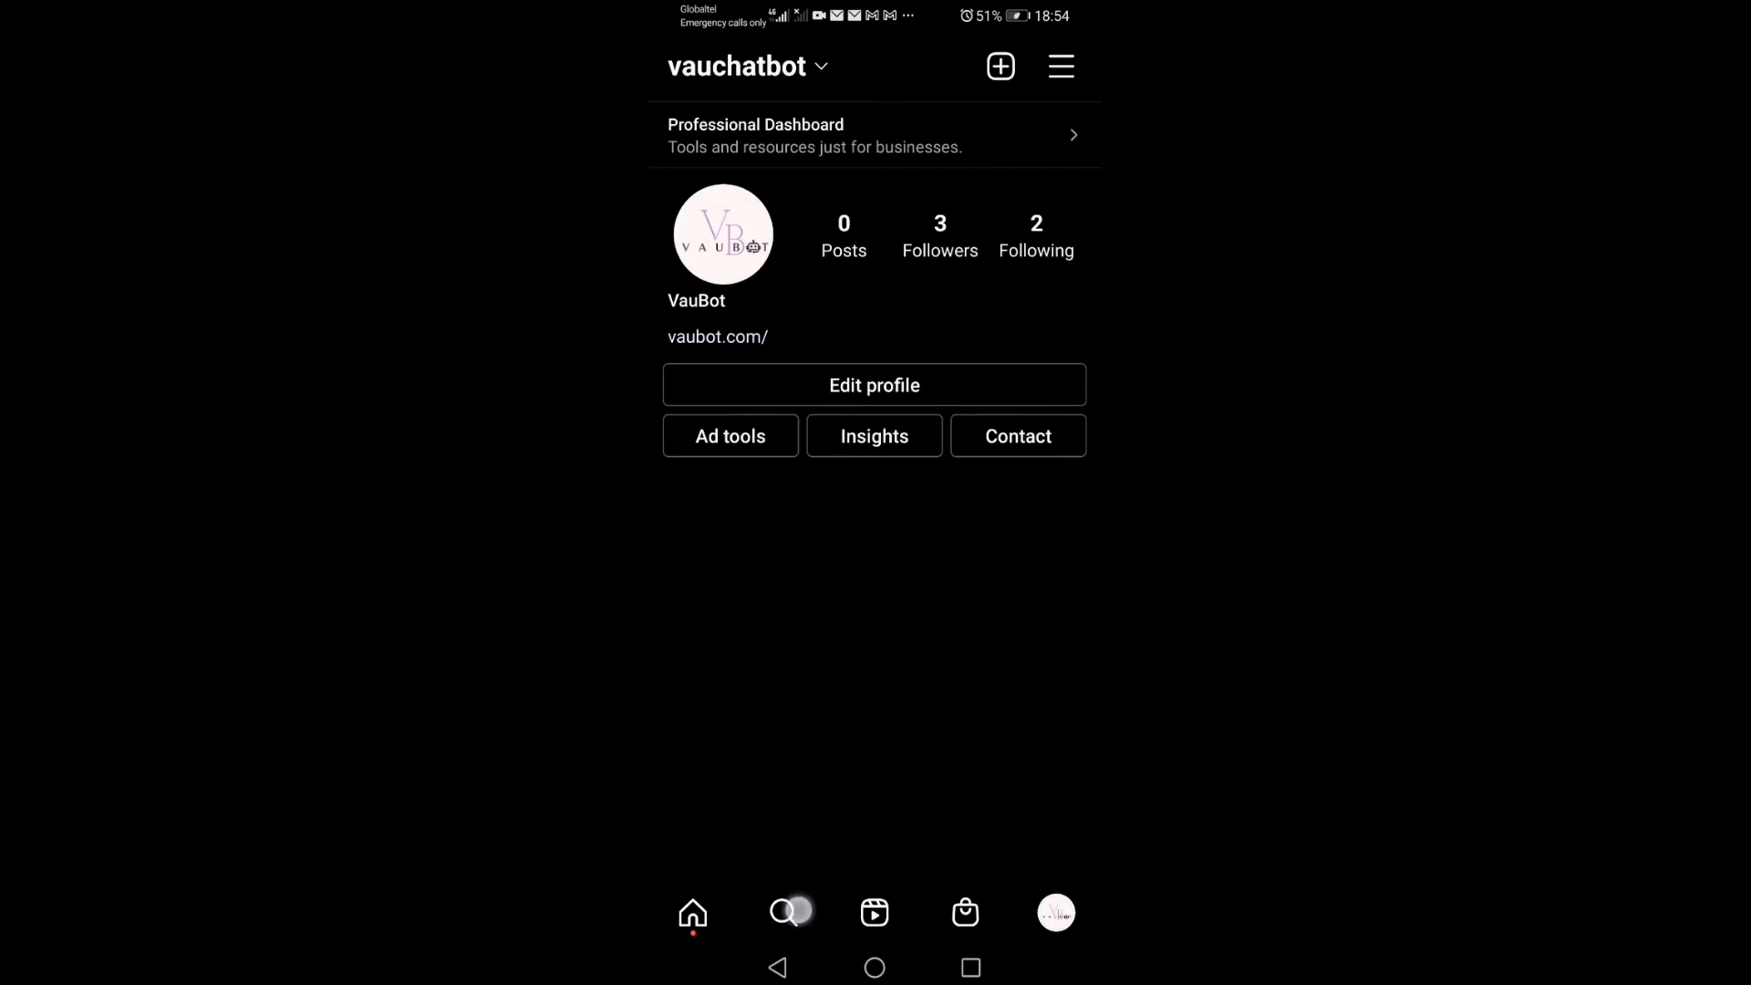
Switch to the Instagram mobile app, find the samo_prirodno_just_natural profile through search and open a message chat with it
left_click(798, 910)
left_click(894, 56)
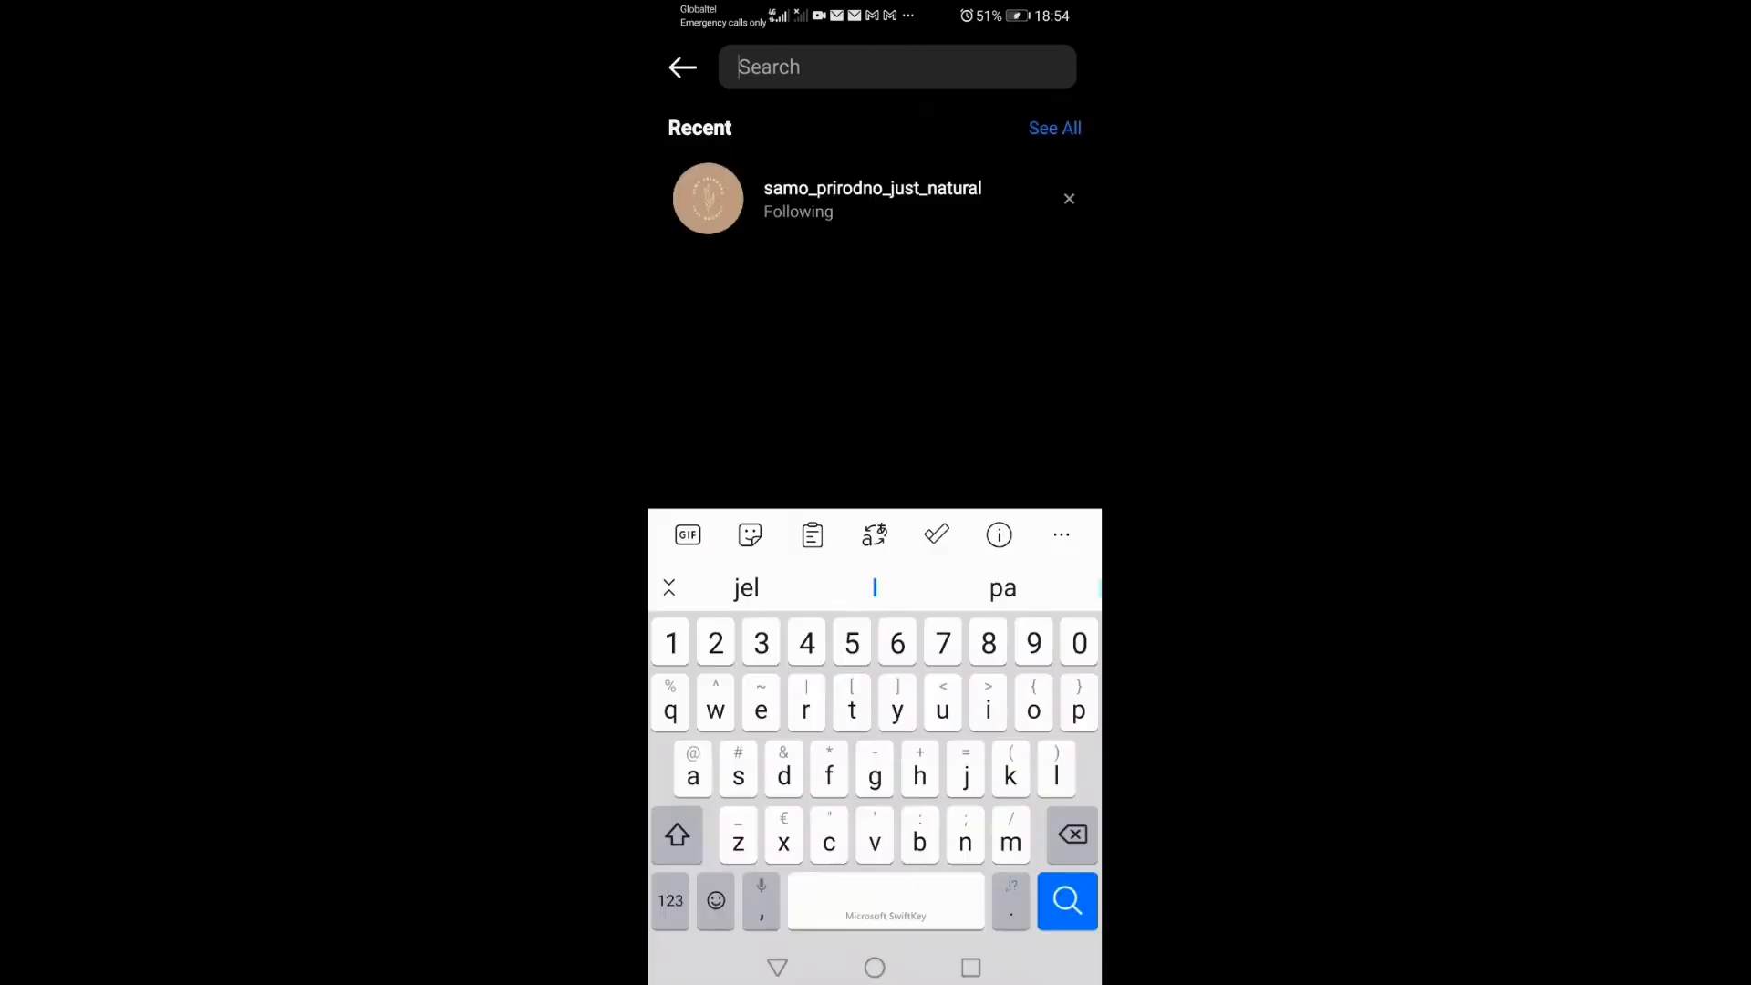
left_click(872, 198)
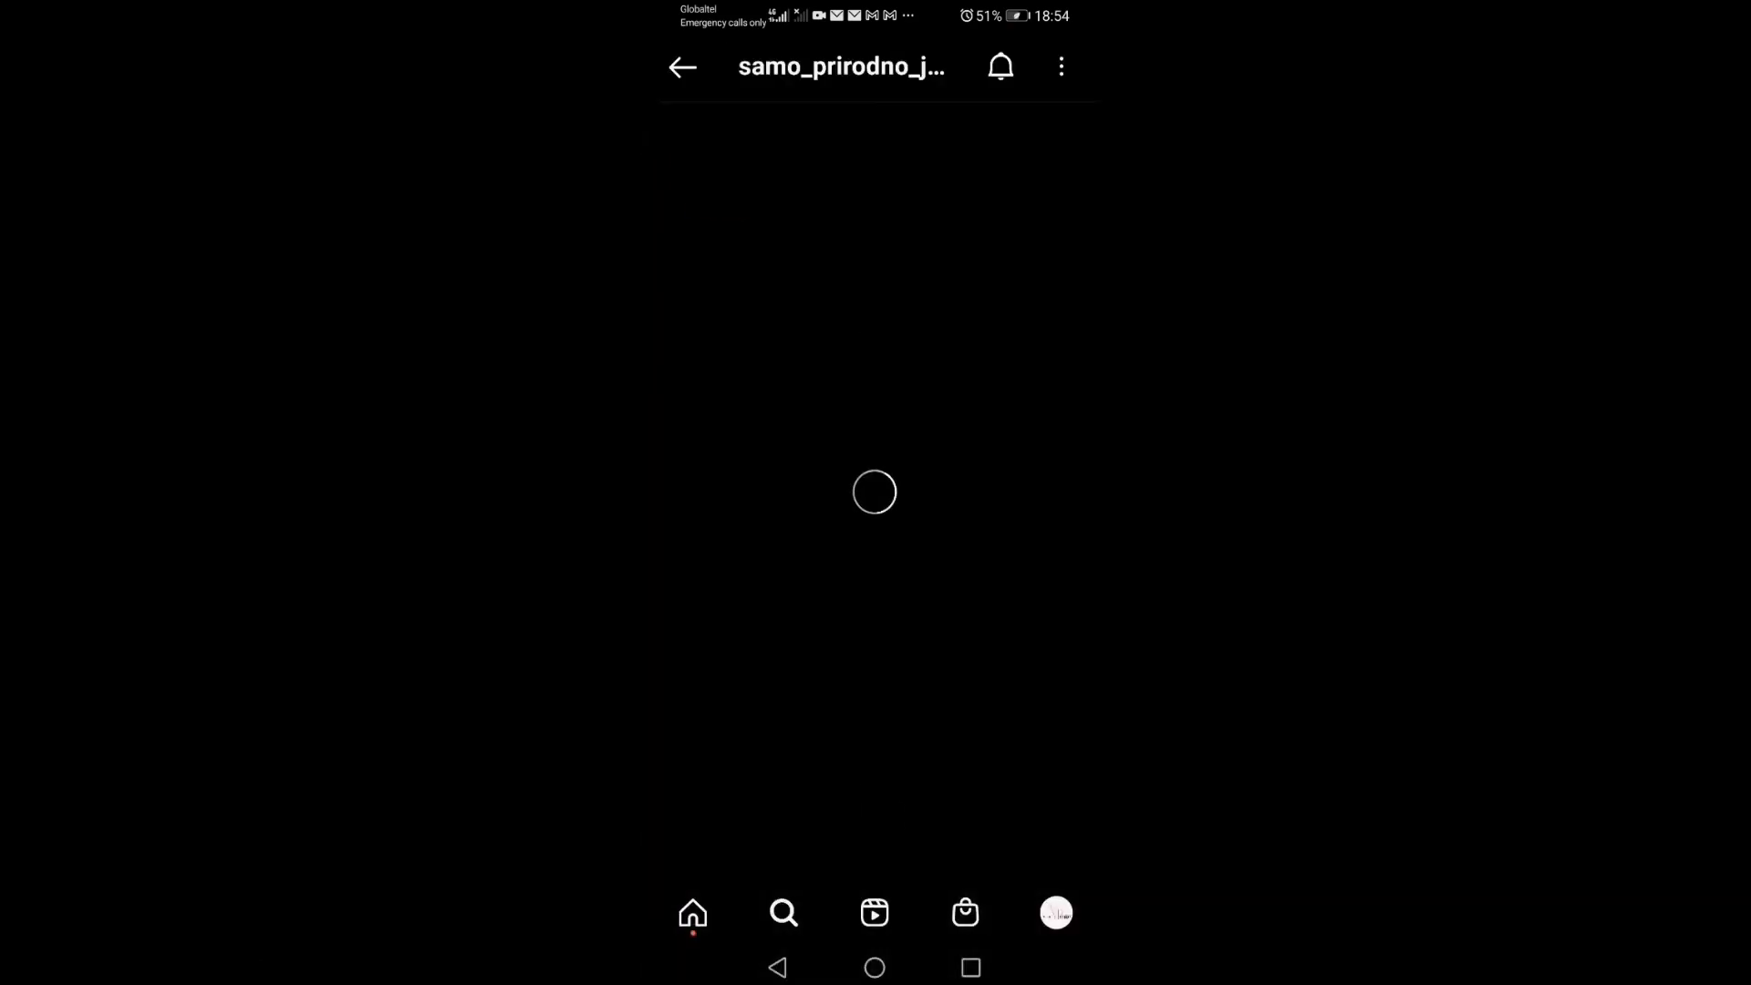
left_click(982, 262)
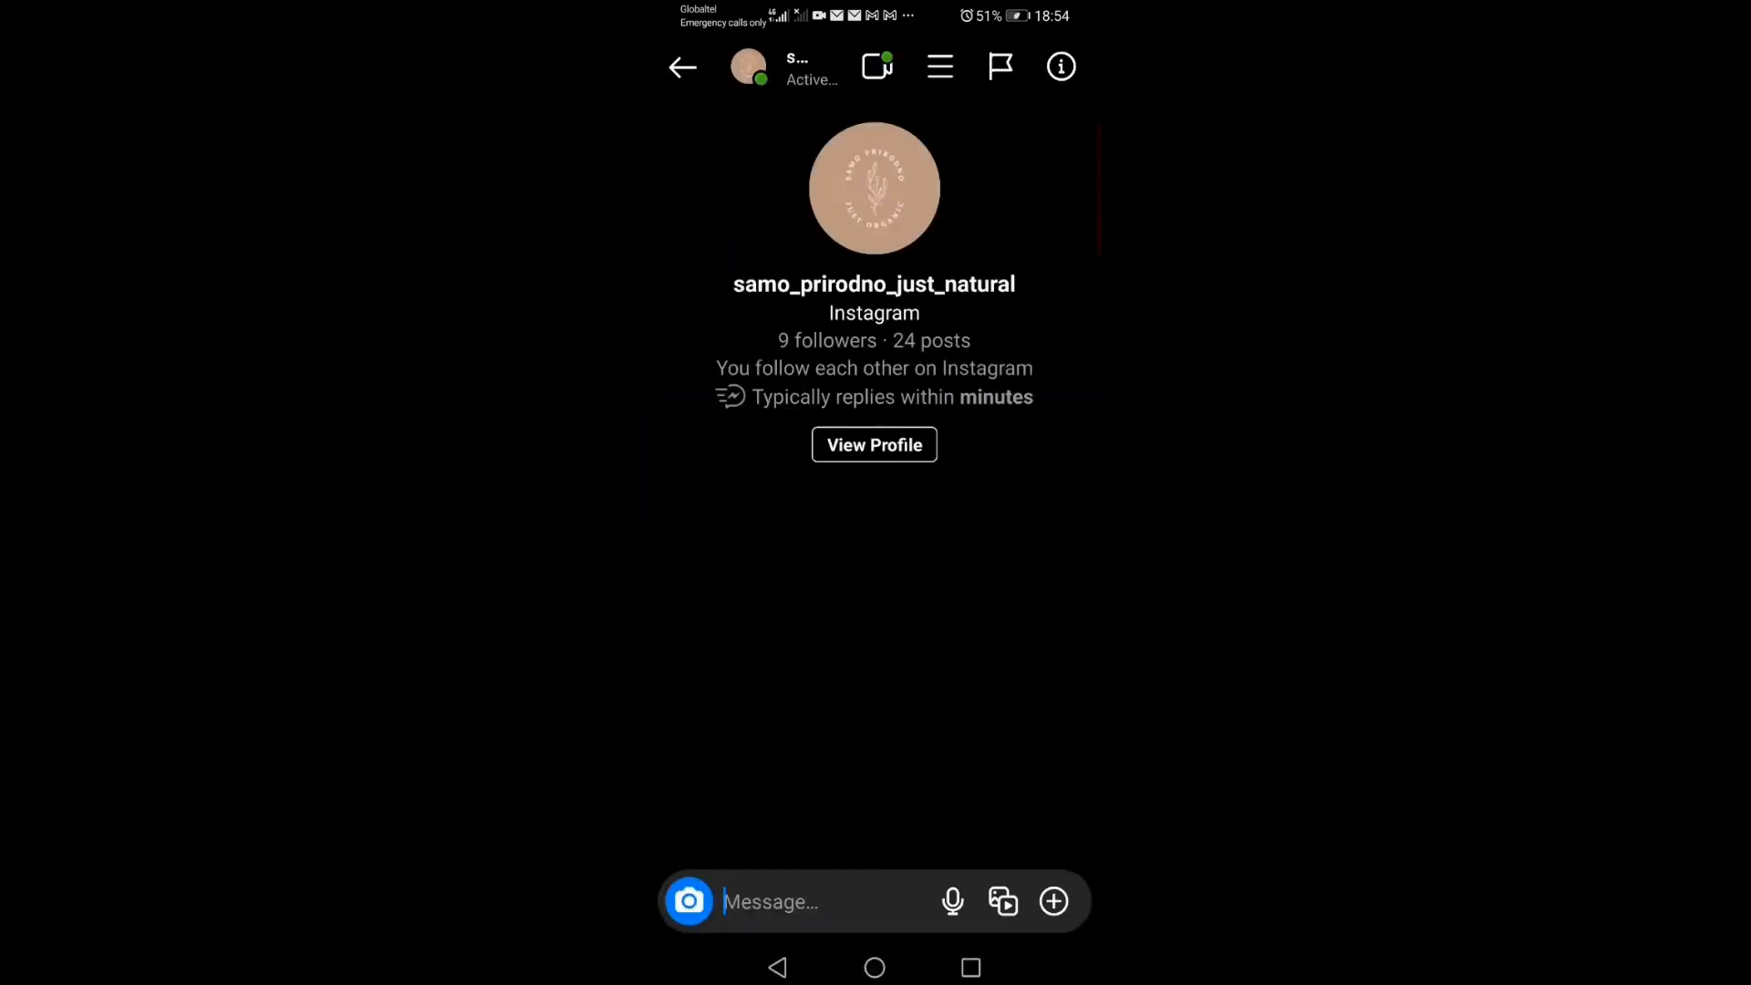
Test the chat's persistent menu by sending the suggested "Opening & Closing Time" and "Delivery" questions
left_click(940, 66)
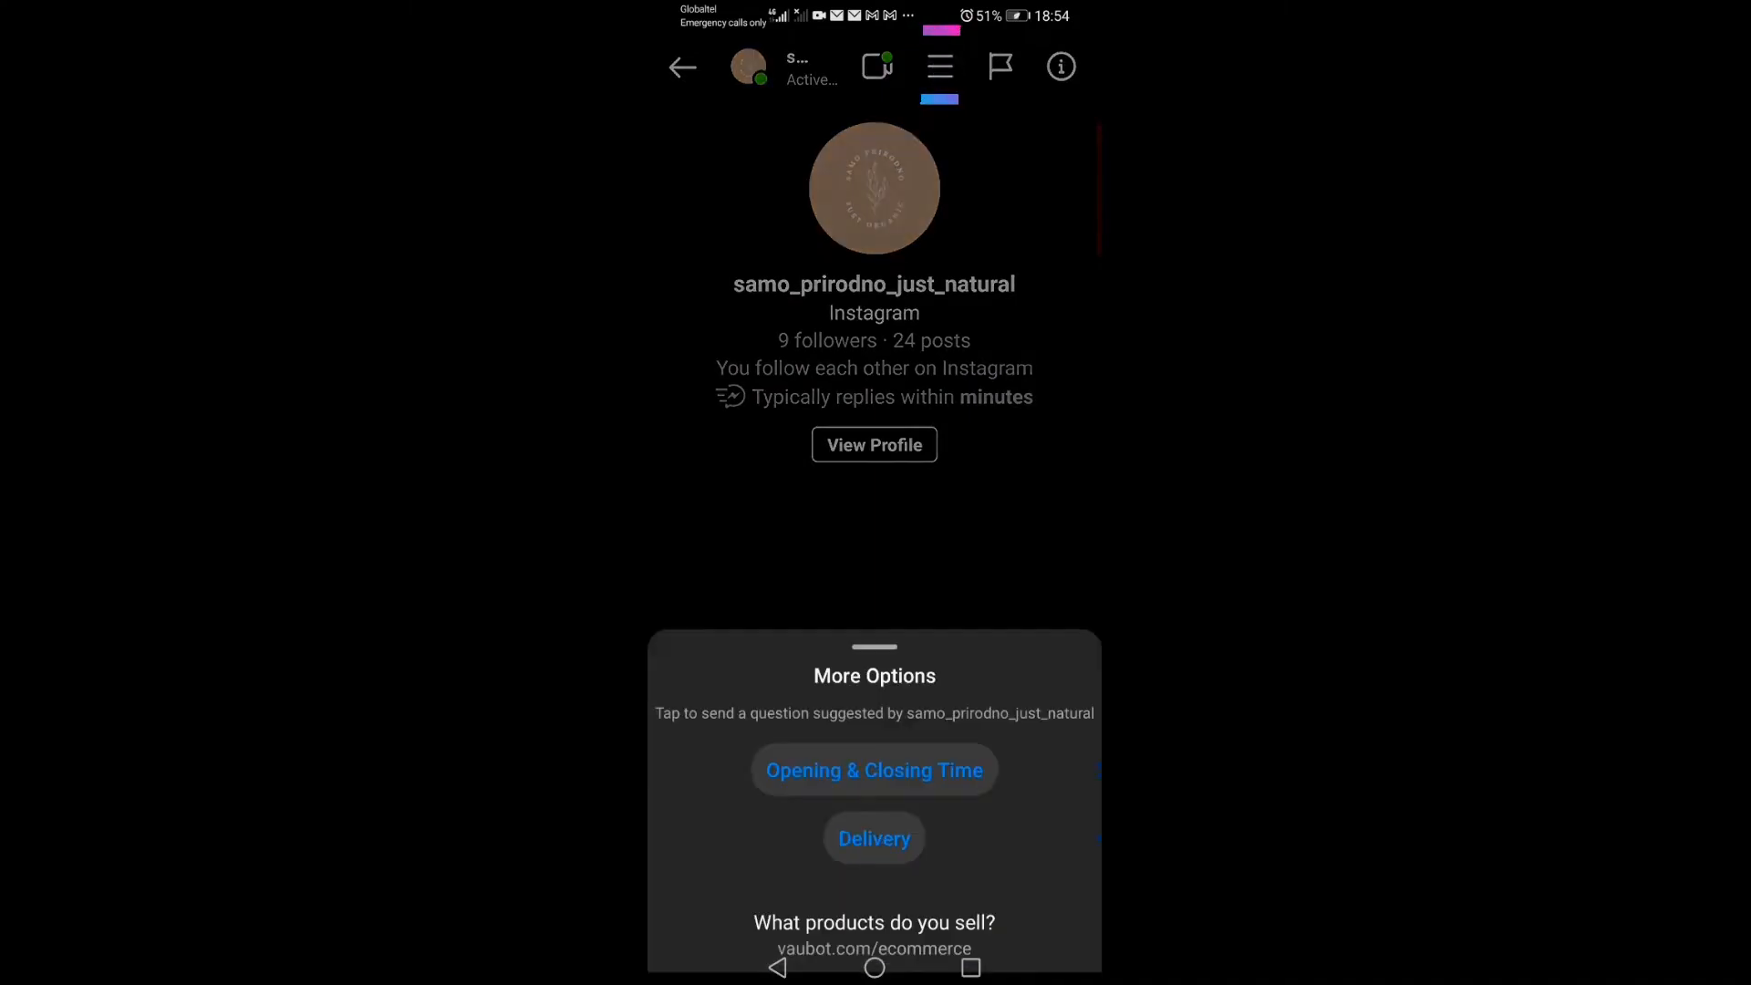
left_click(874, 740)
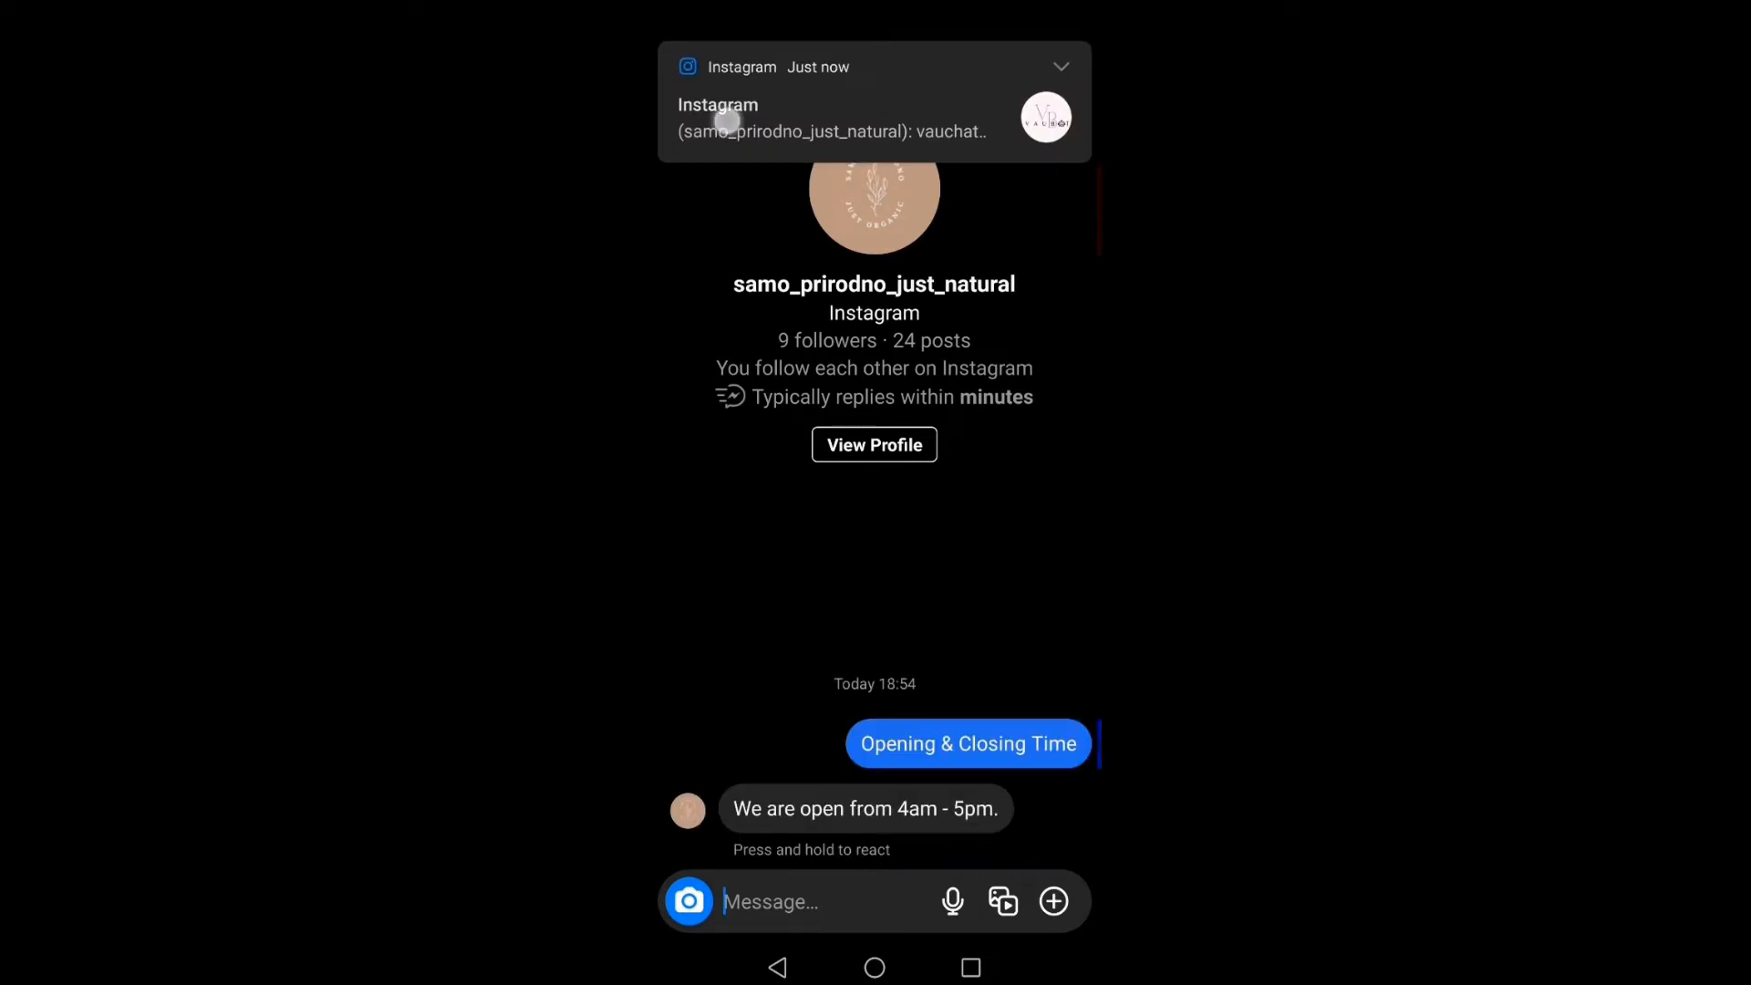
left_click(940, 67)
left_click(871, 809)
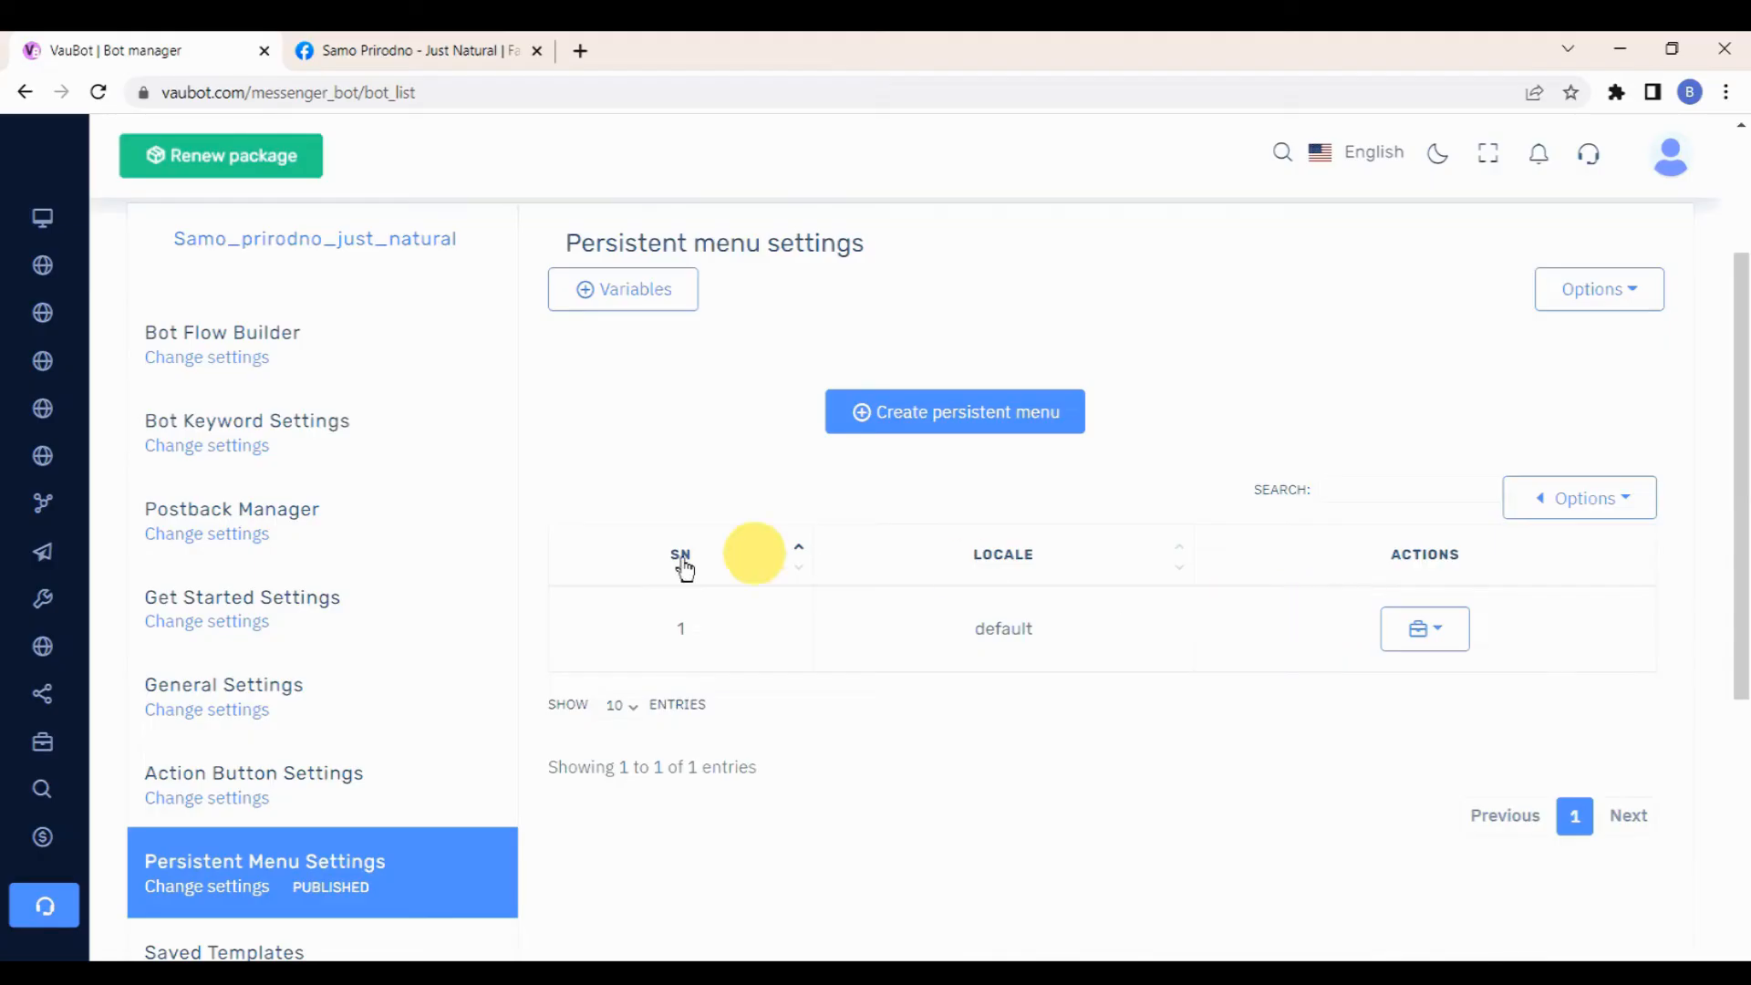
Return to the VauBot bot manager, change it to Facebook and open the page's persistent menu settings
scroll(313, 575, "up", 3)
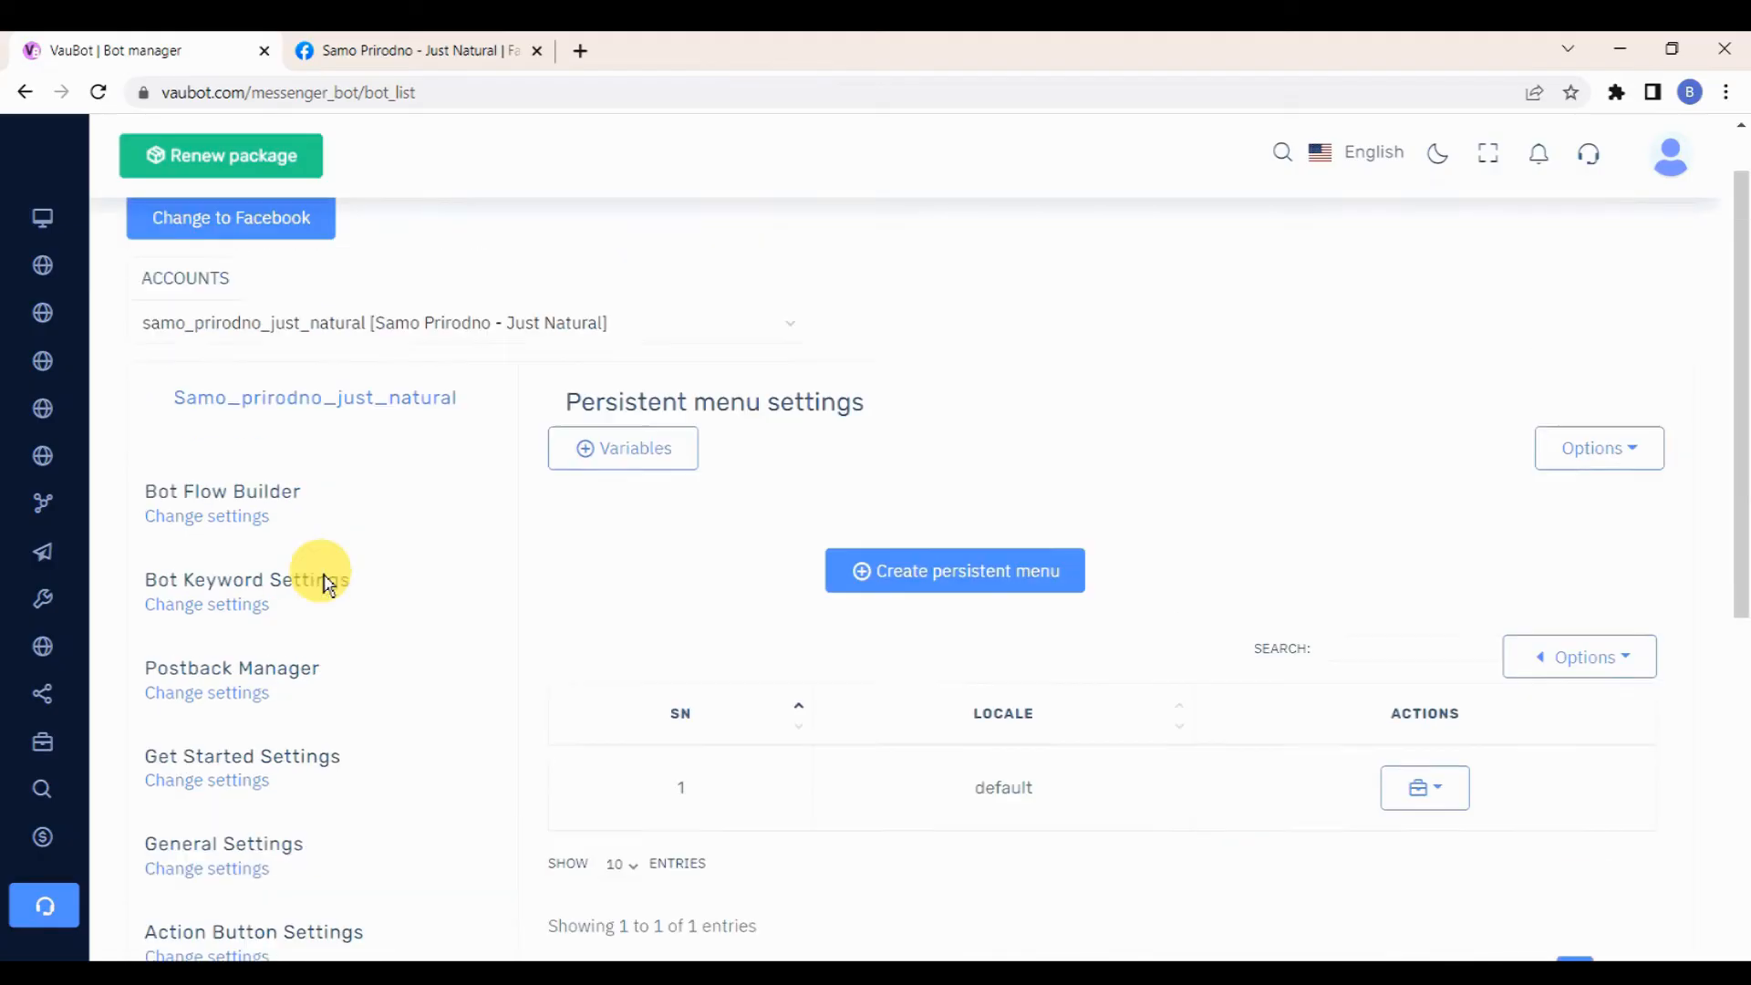
left_click(241, 293)
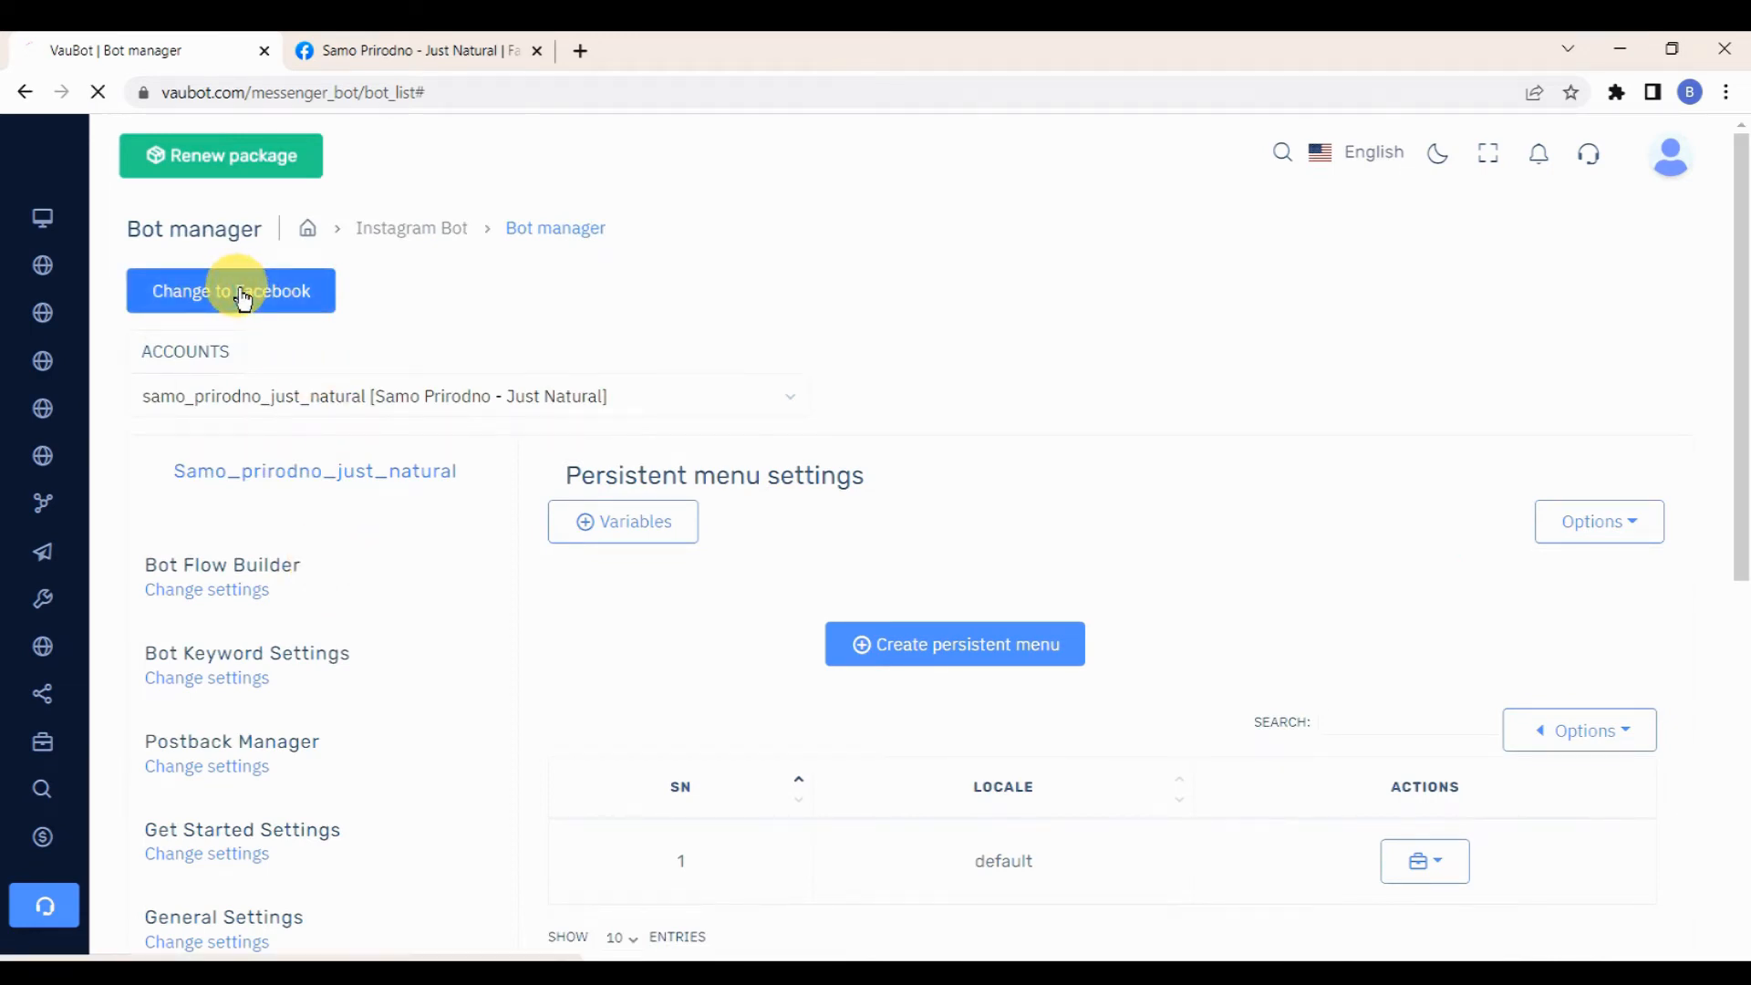
scroll(243, 365, "down", 4)
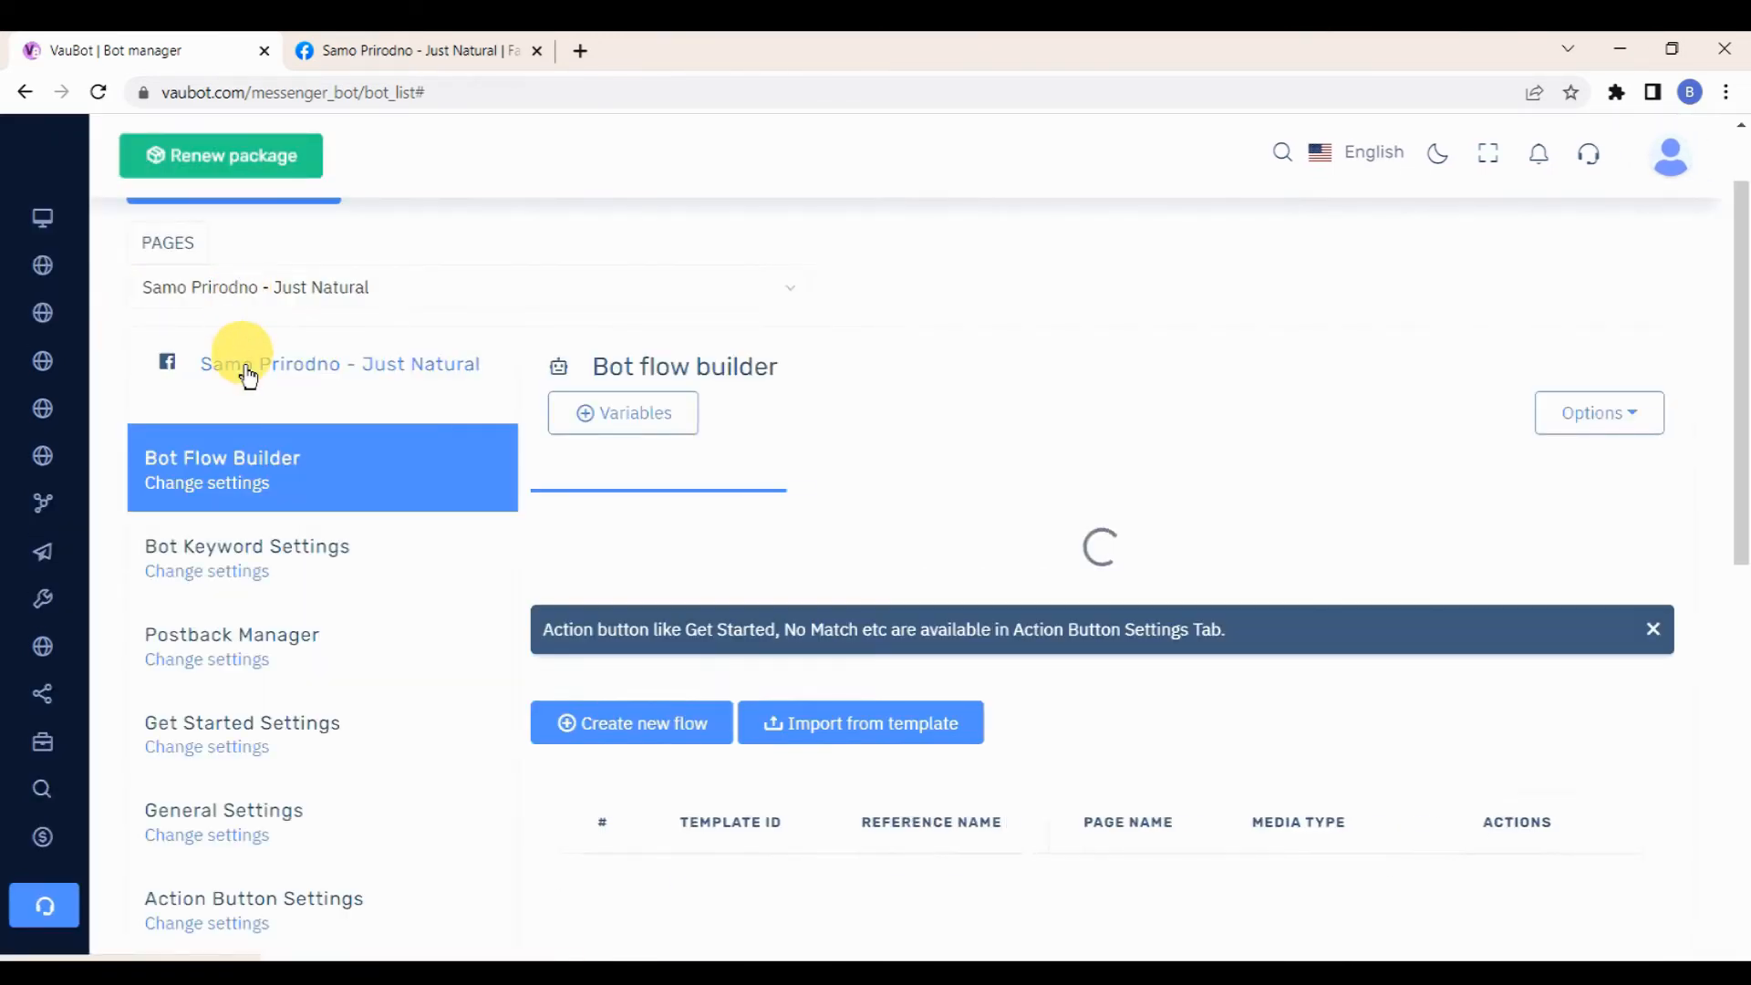
scroll(246, 374, "down", 3)
left_click(254, 552)
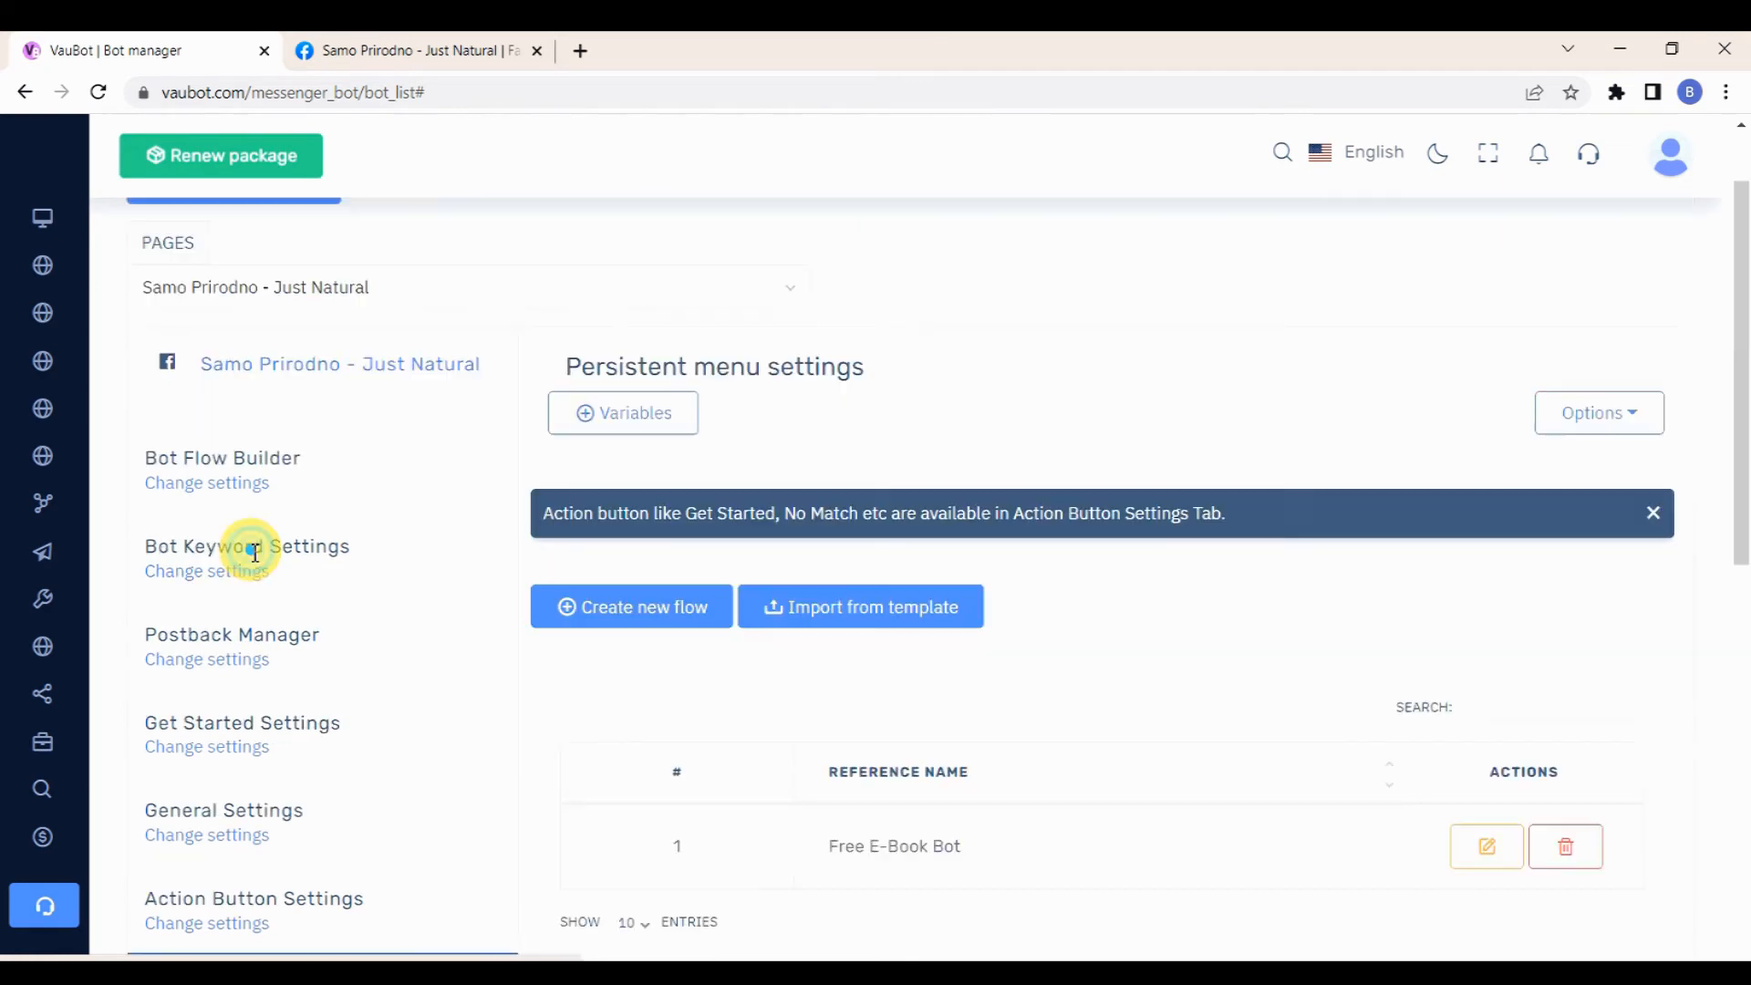
scroll(256, 551, "down", 1)
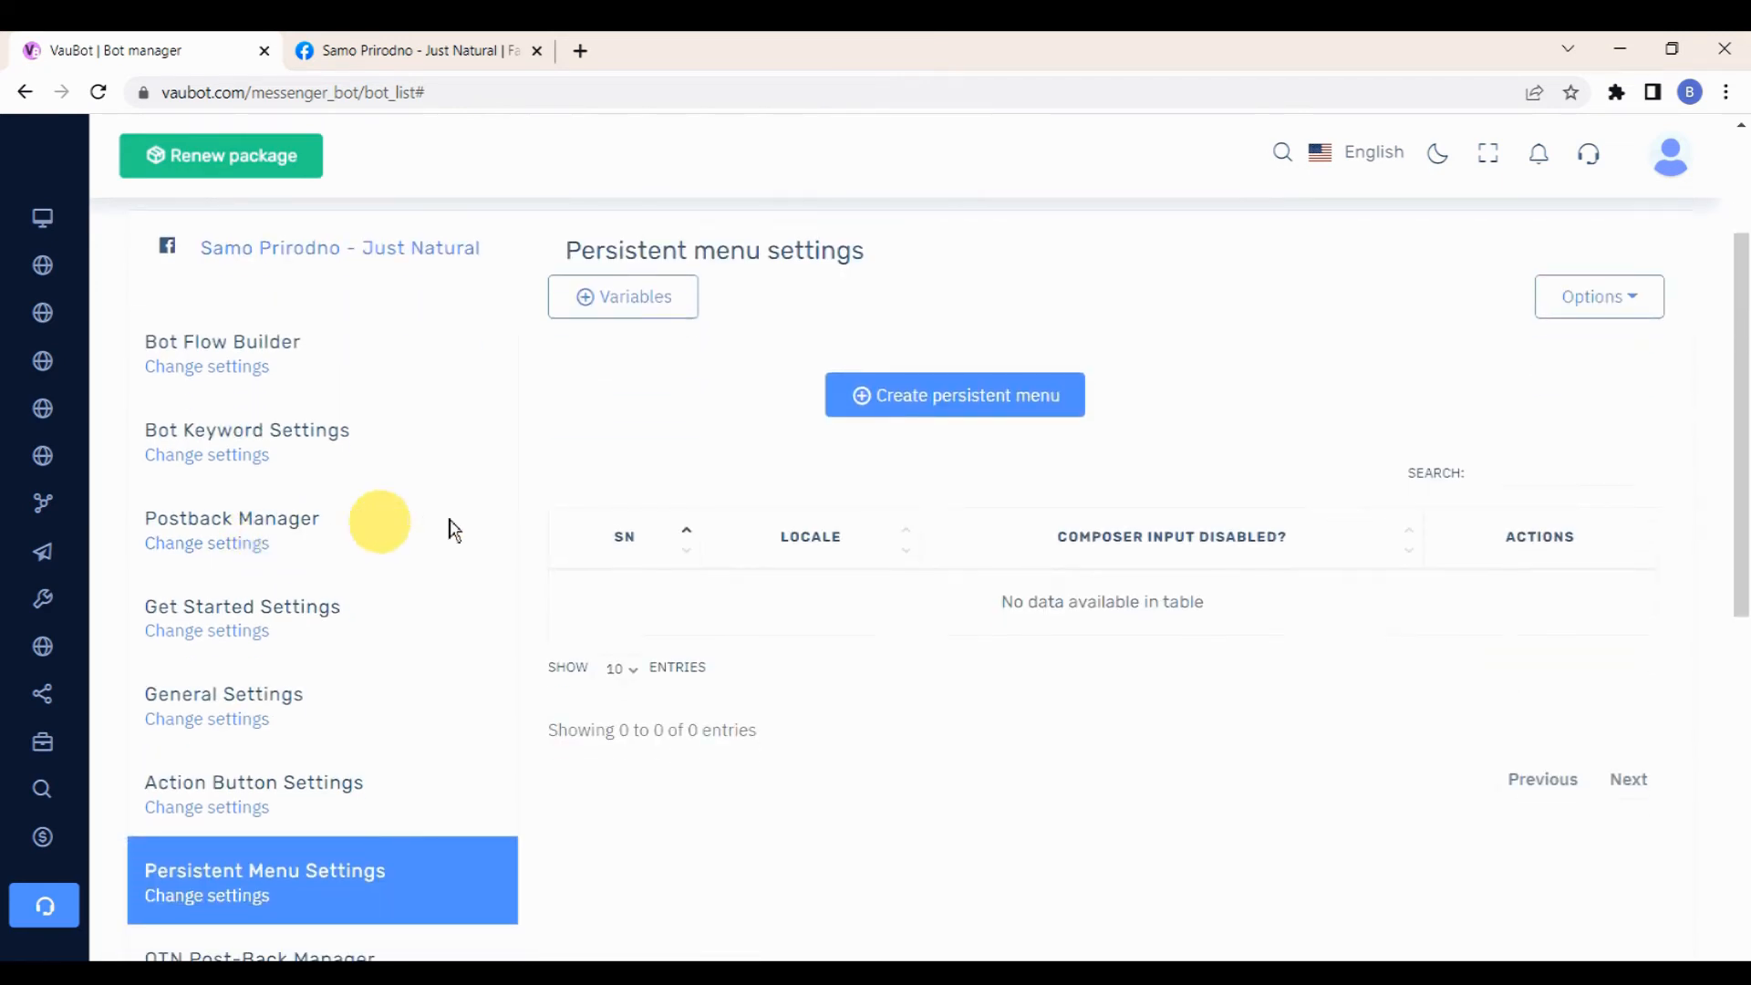
Start a new persistent menu for the Facebook page, keeping the Default locale and composer input disabled at No
left_click(945, 410)
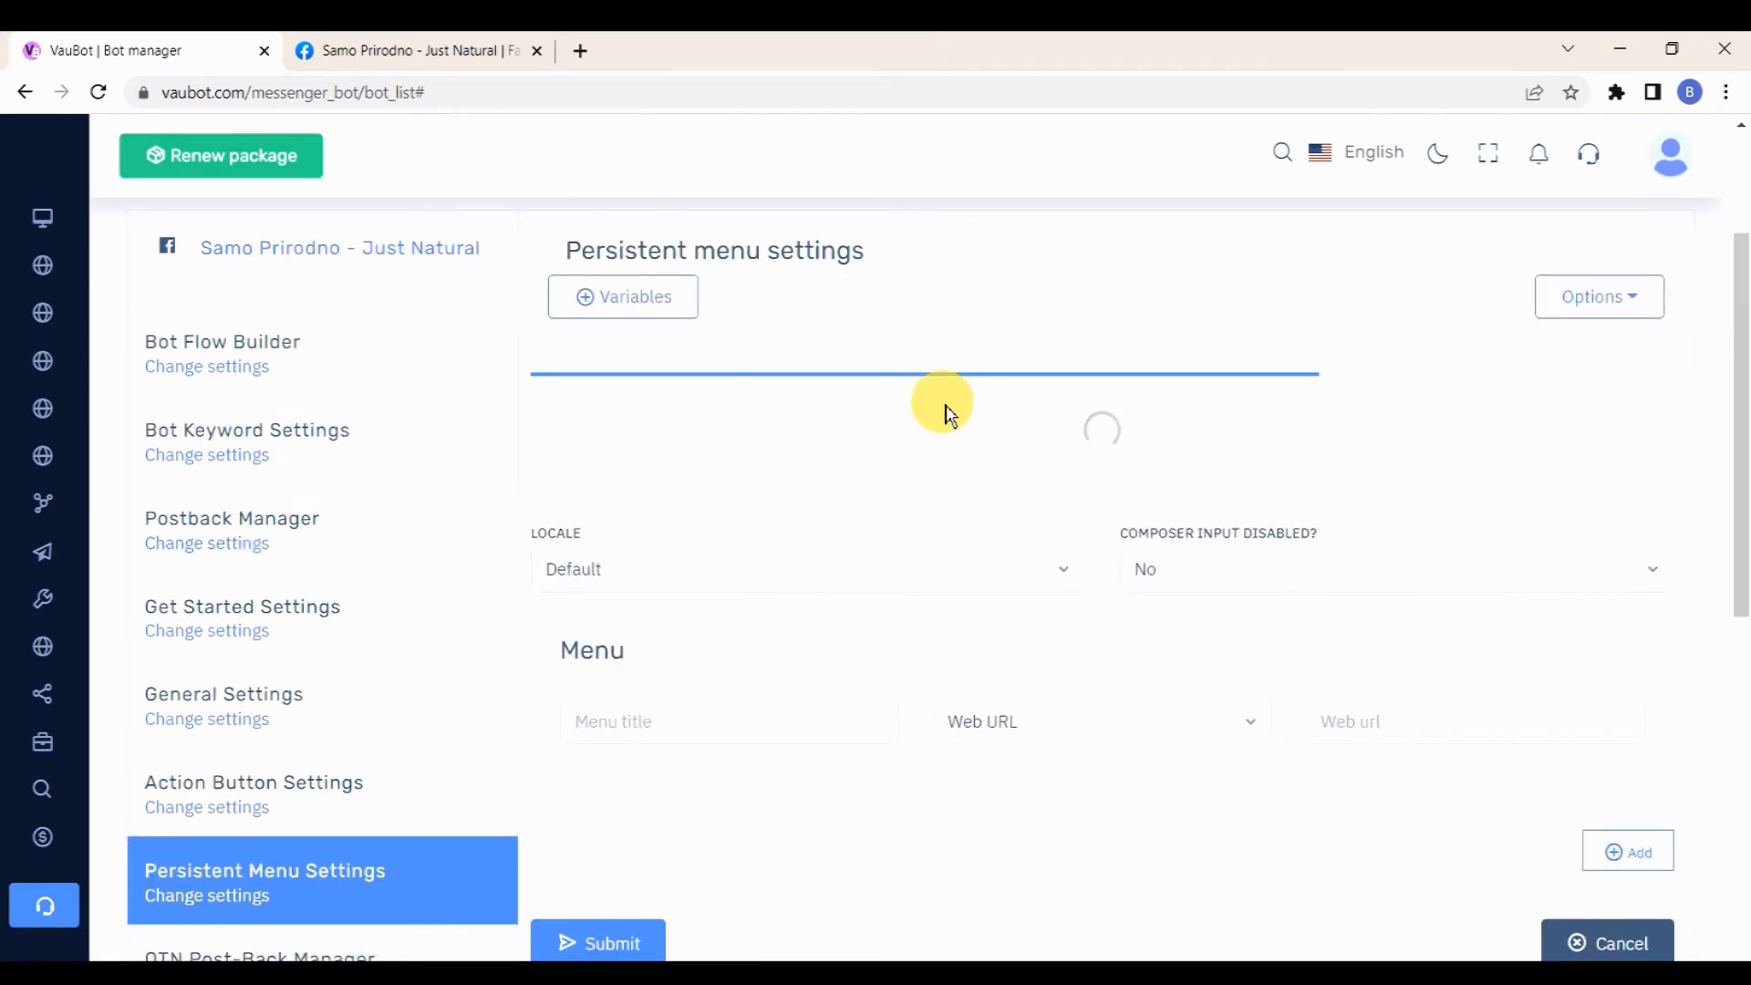
scroll(945, 410, "down", 1)
scroll(966, 438, "up", 1)
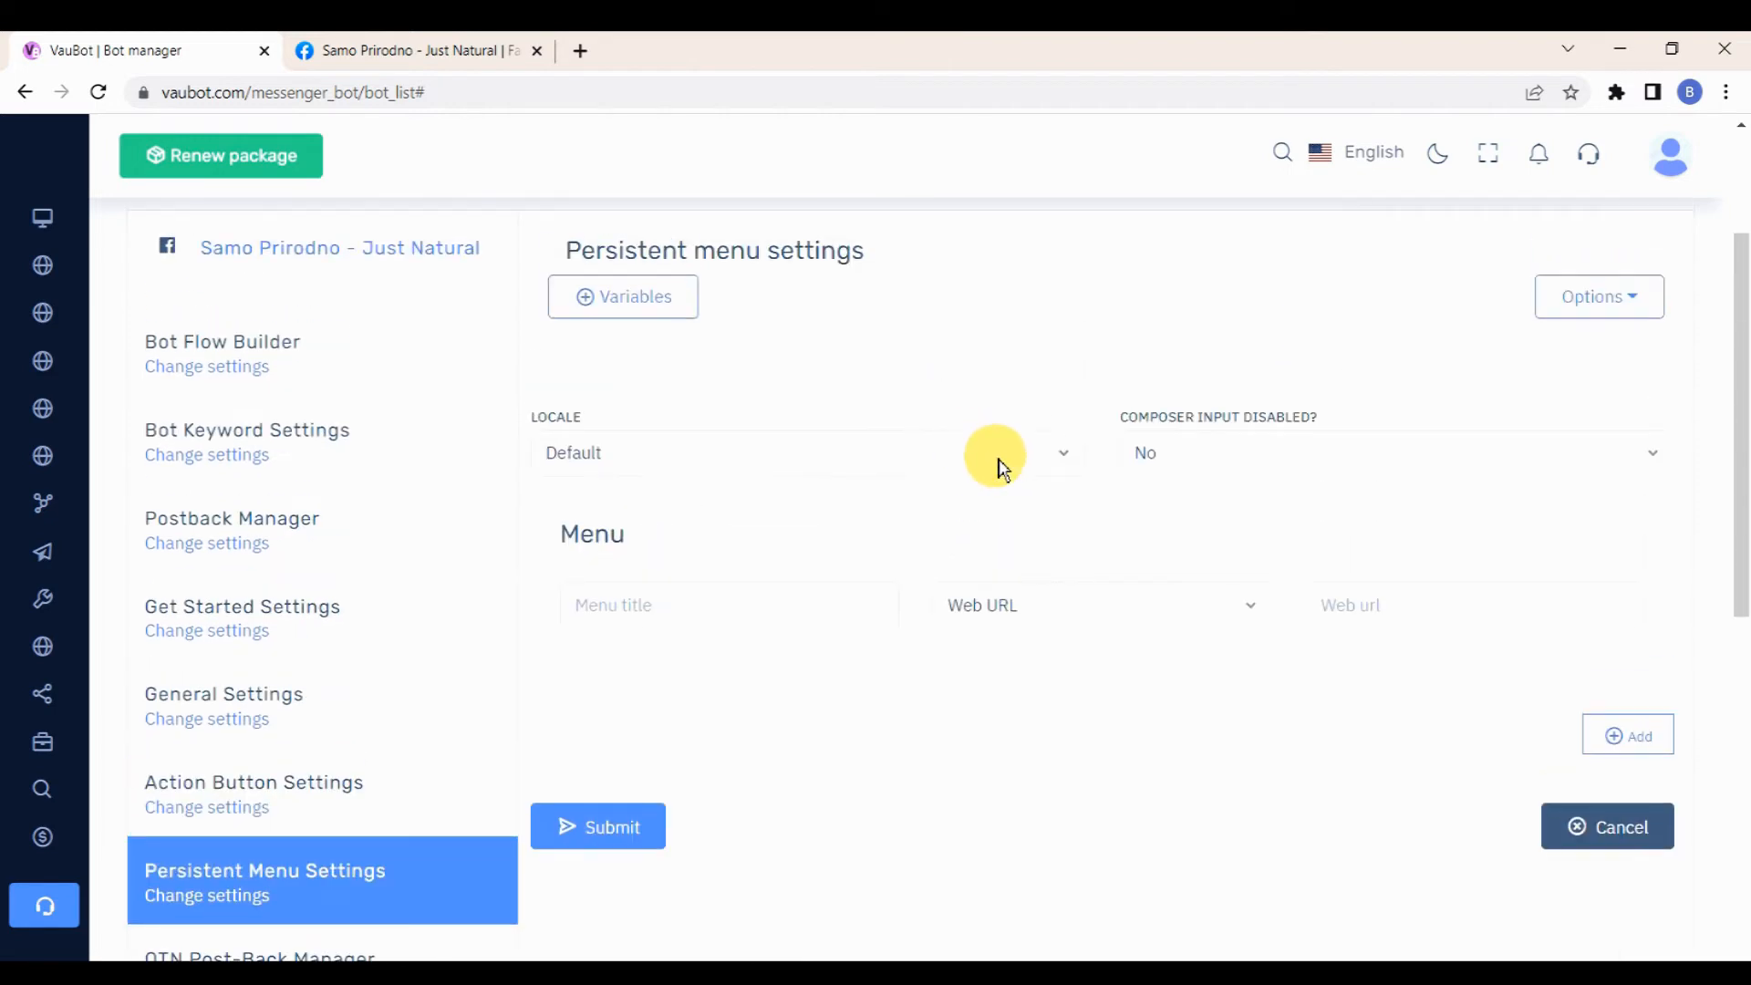
left_click(996, 460)
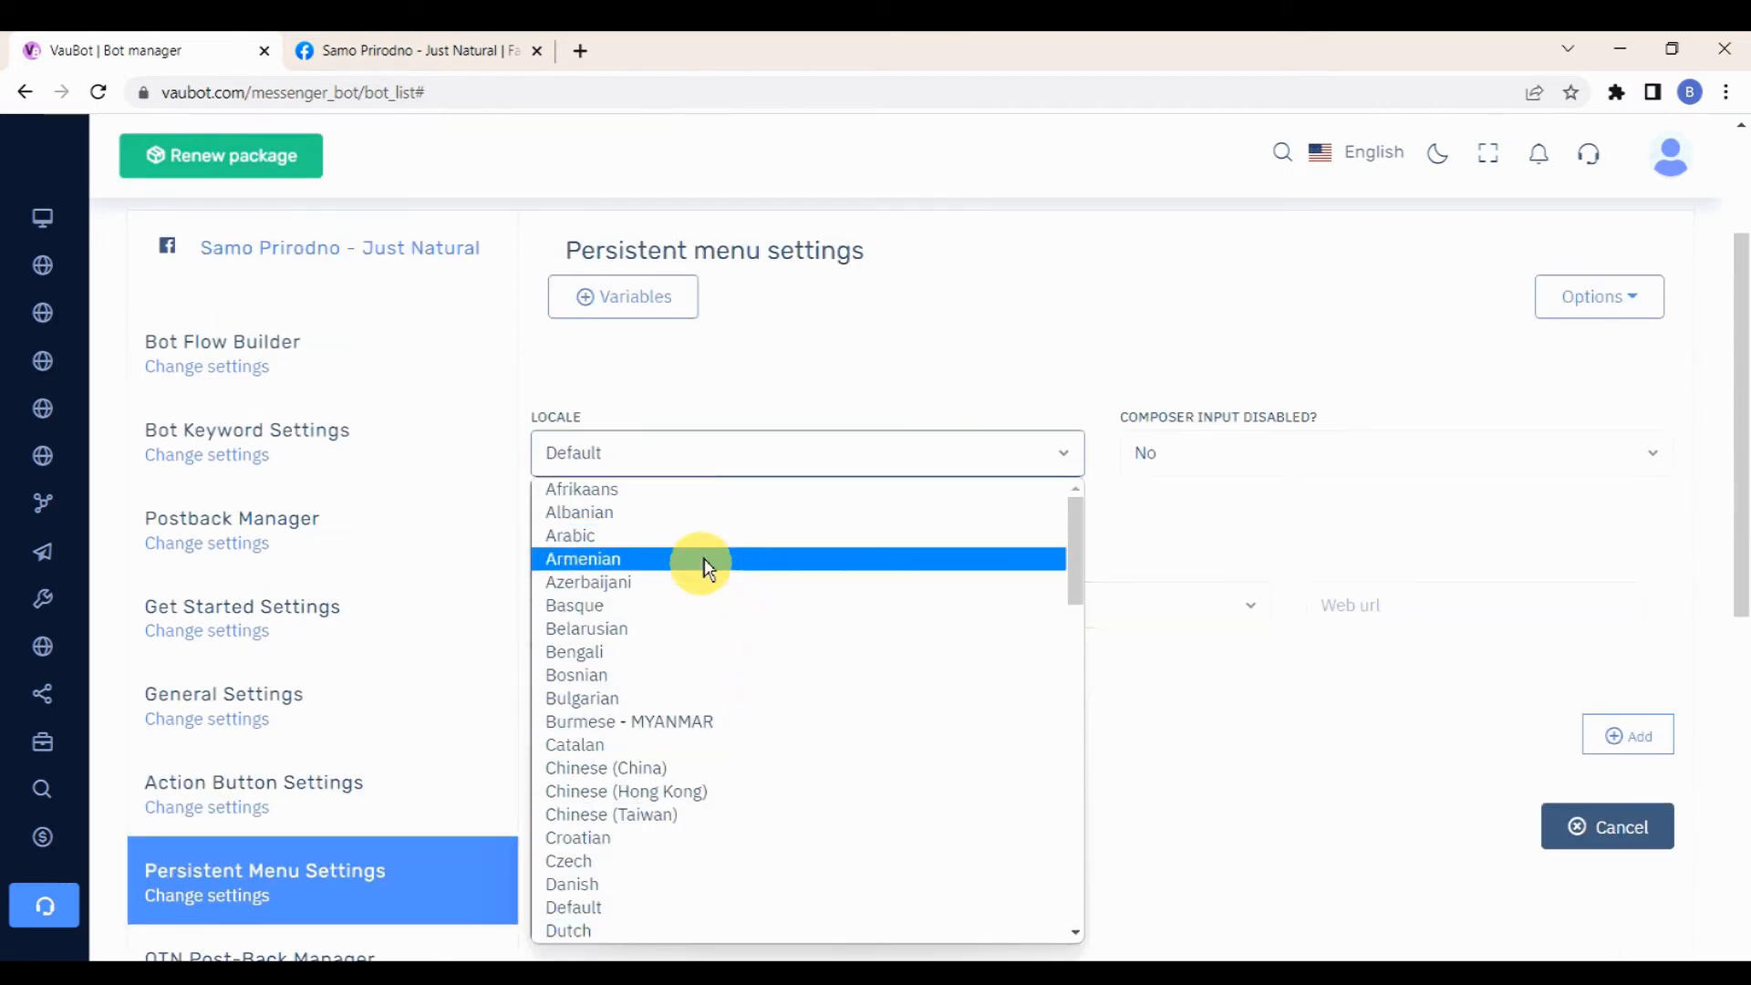
left_click(781, 460)
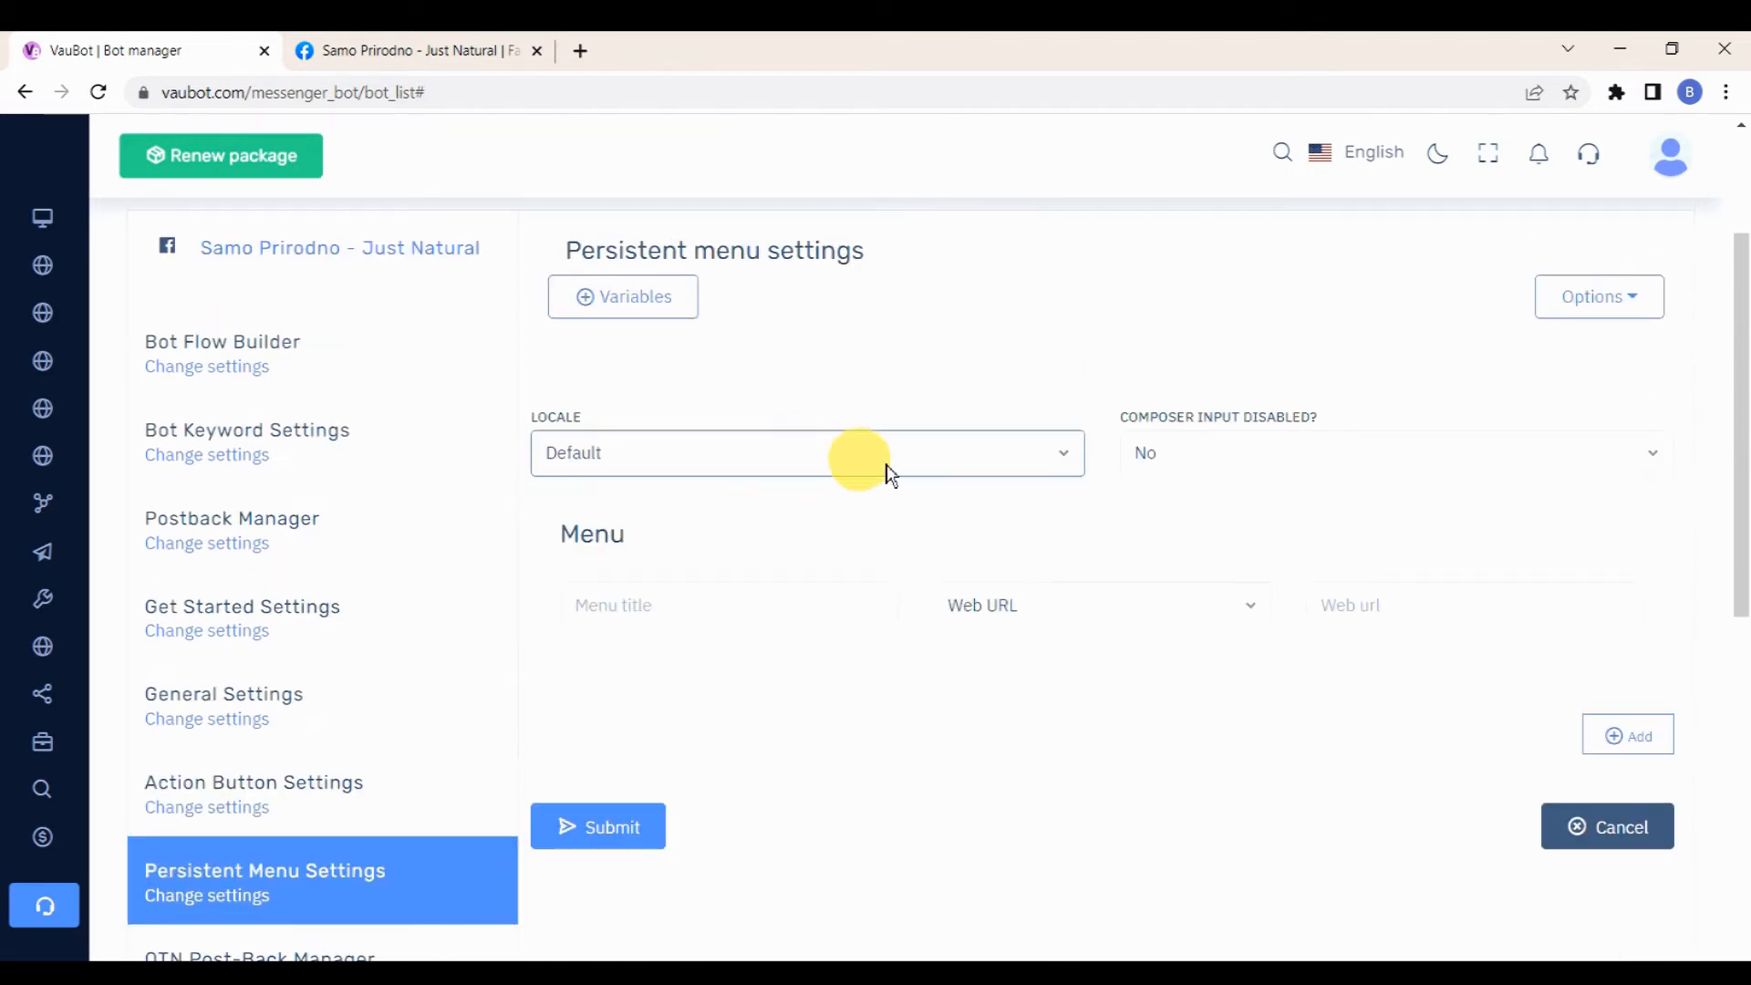
left_click(1568, 465)
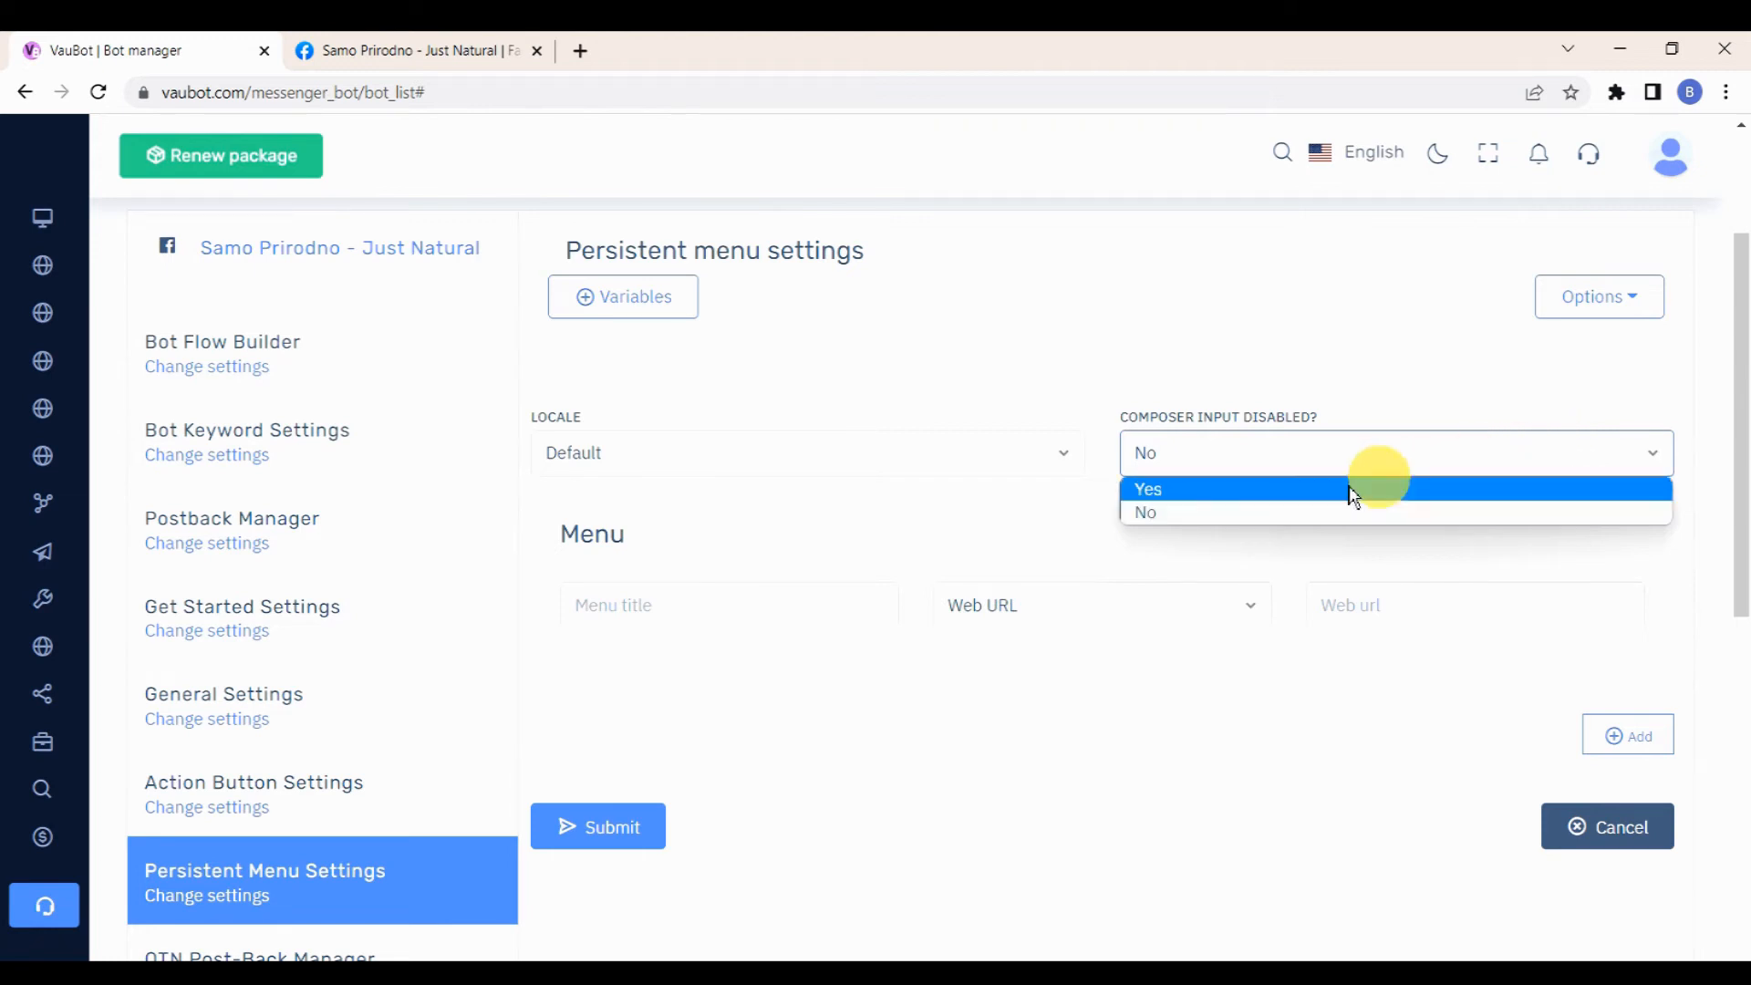
left_click(1171, 513)
scroll(715, 547, "down", 1)
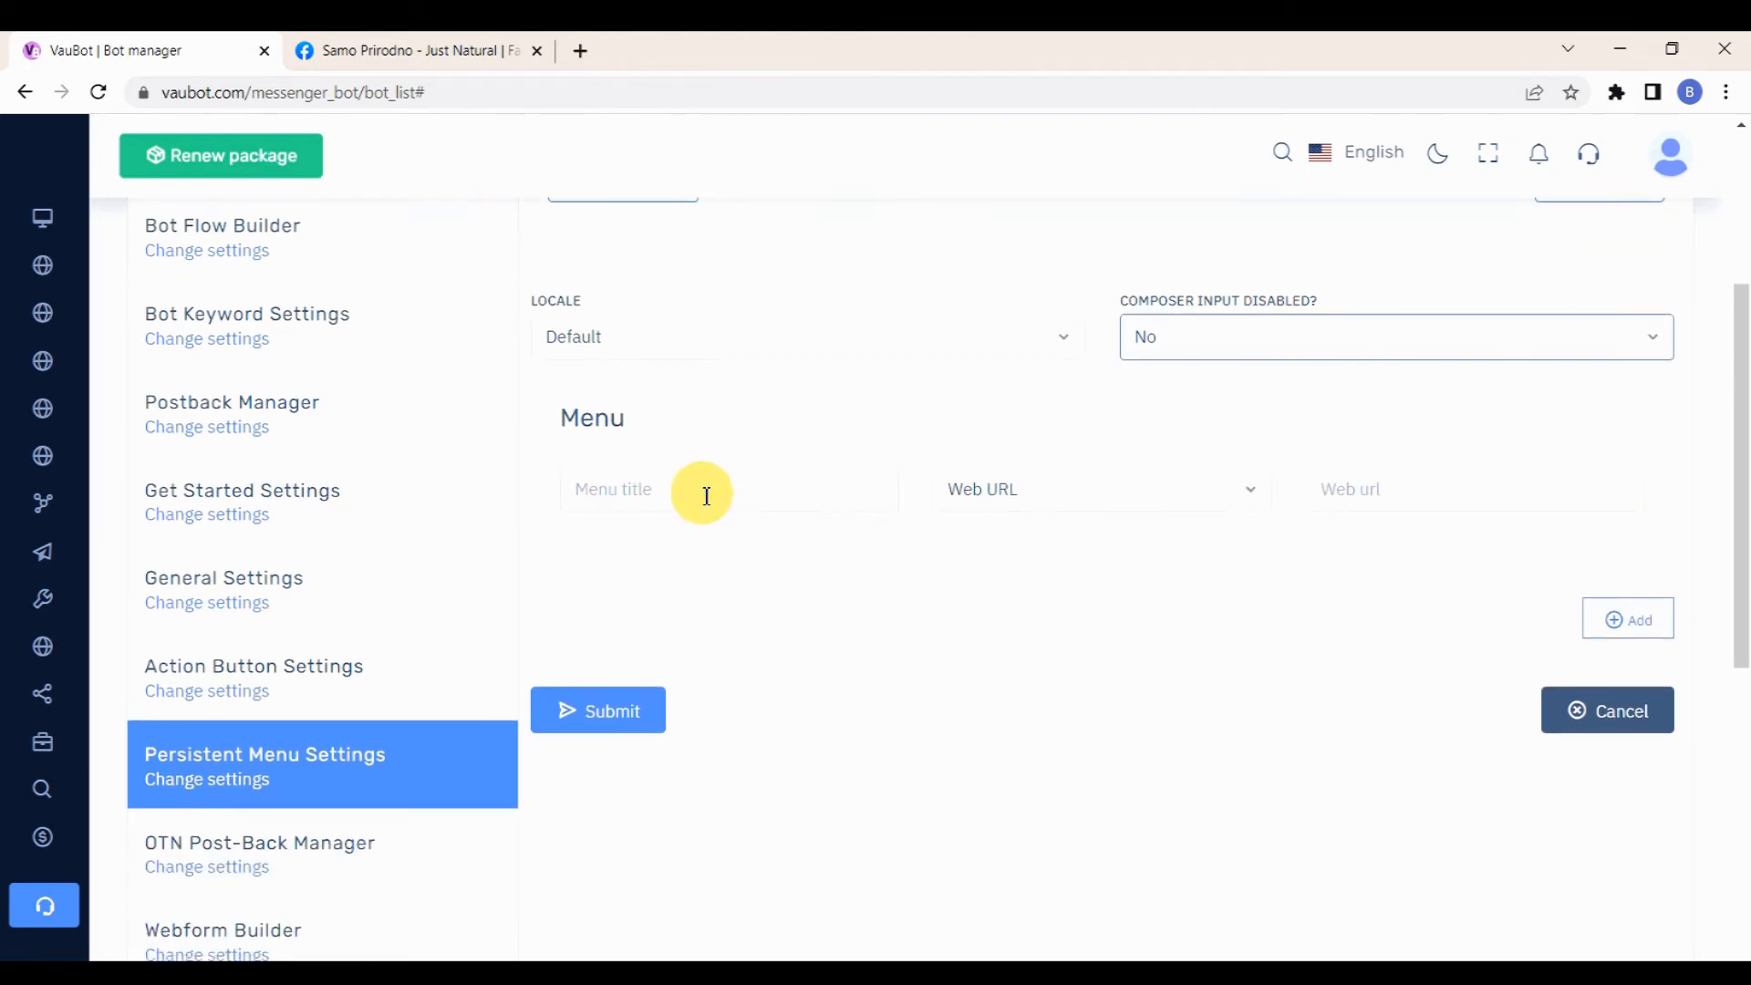
Title the first menu item "Open Close Time" and set its type to Post back
left_click(703, 489)
type("Open Close Time")
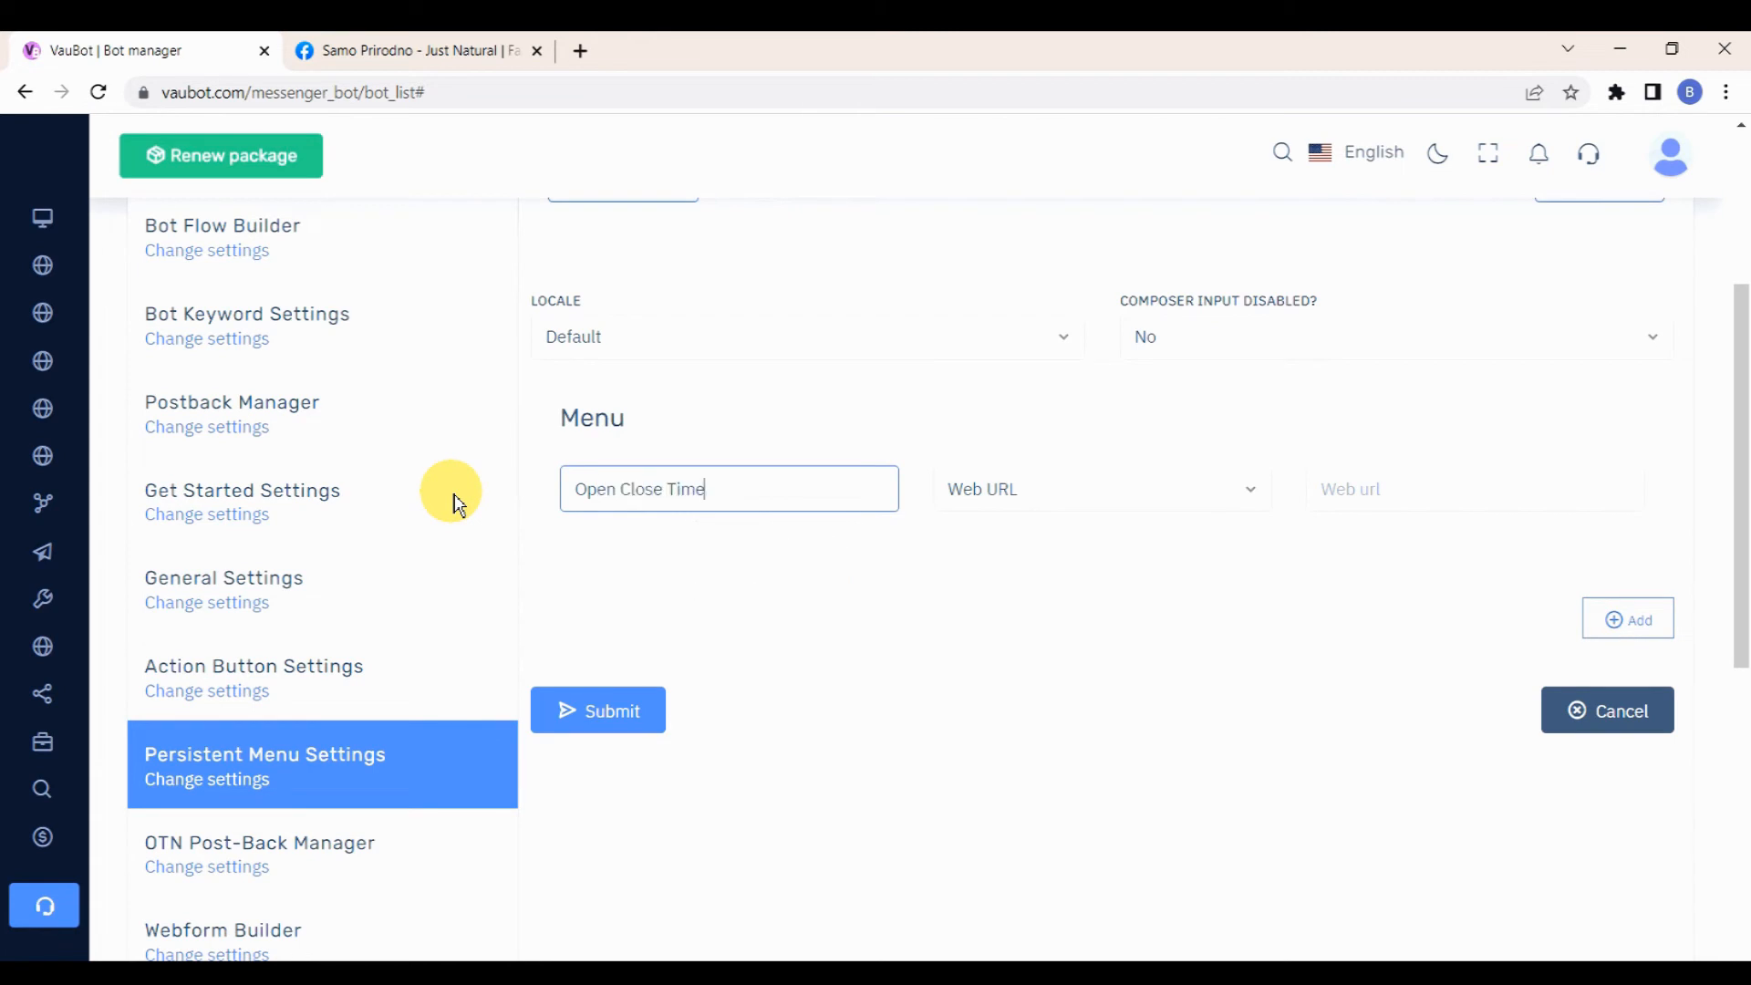
left_click(1133, 489)
left_click(1477, 489)
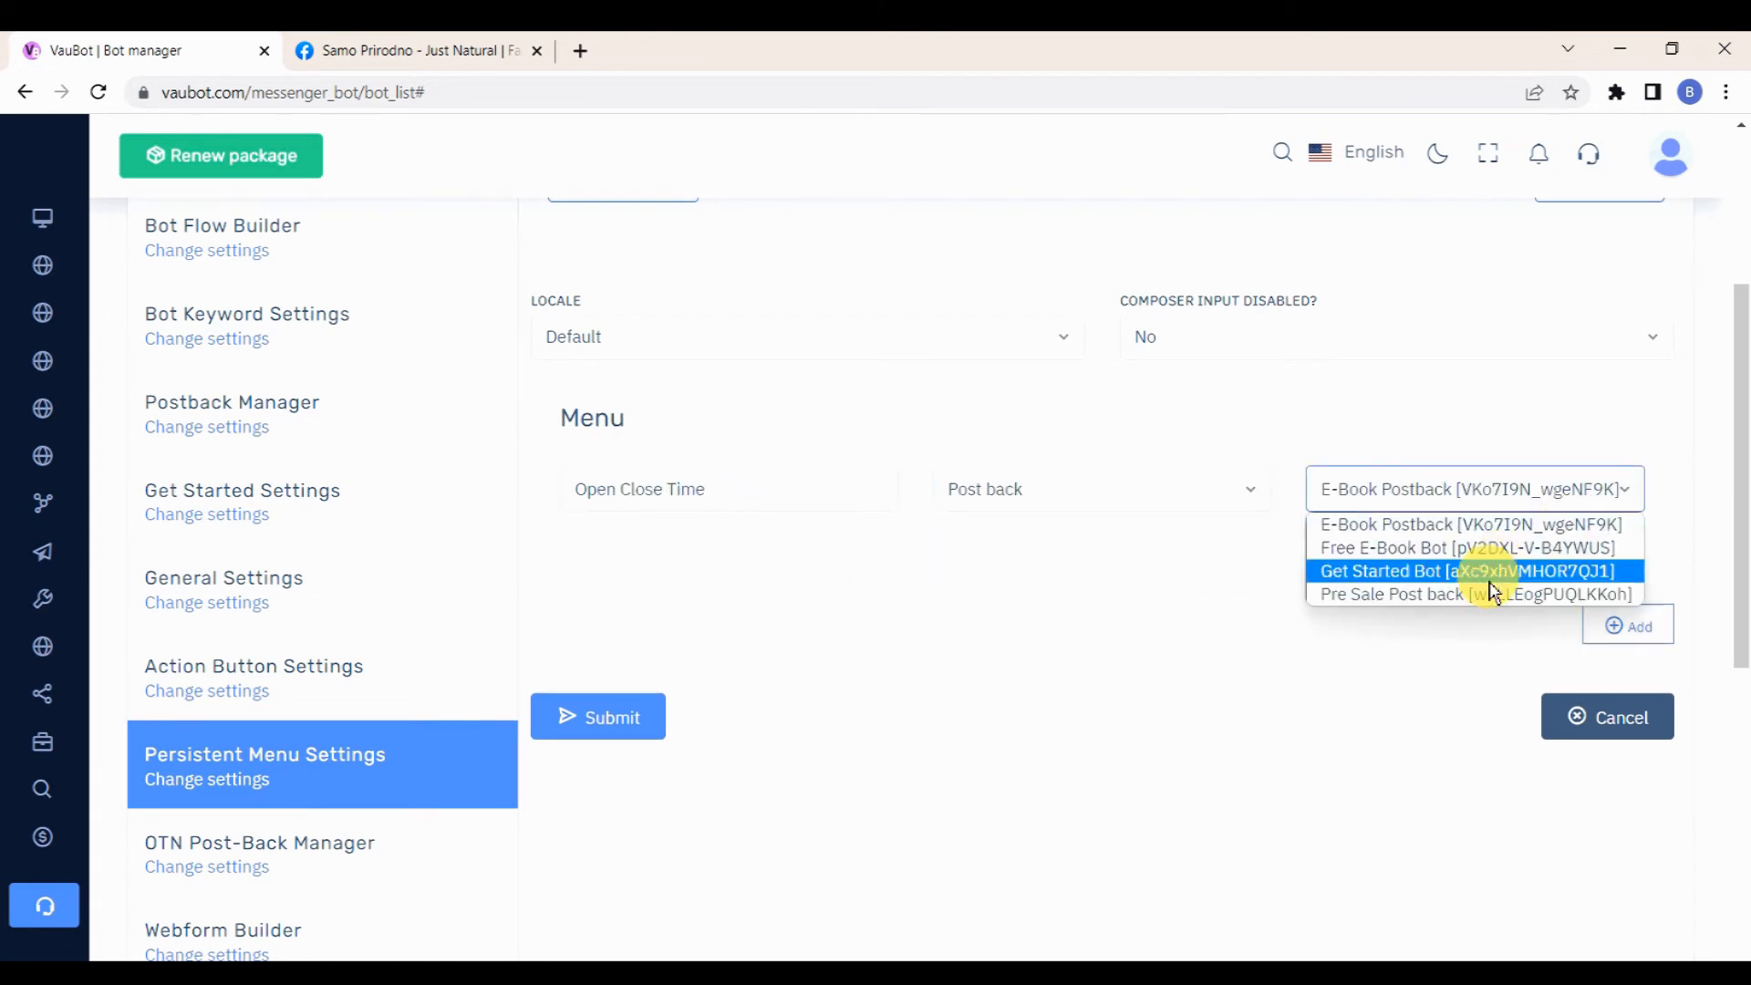
left_click(1594, 489)
Add a template named "Open Close Time" with typing display enabled, a 2-second delay and the reply "We are open from 4am - 5pm."
left_click(1328, 526)
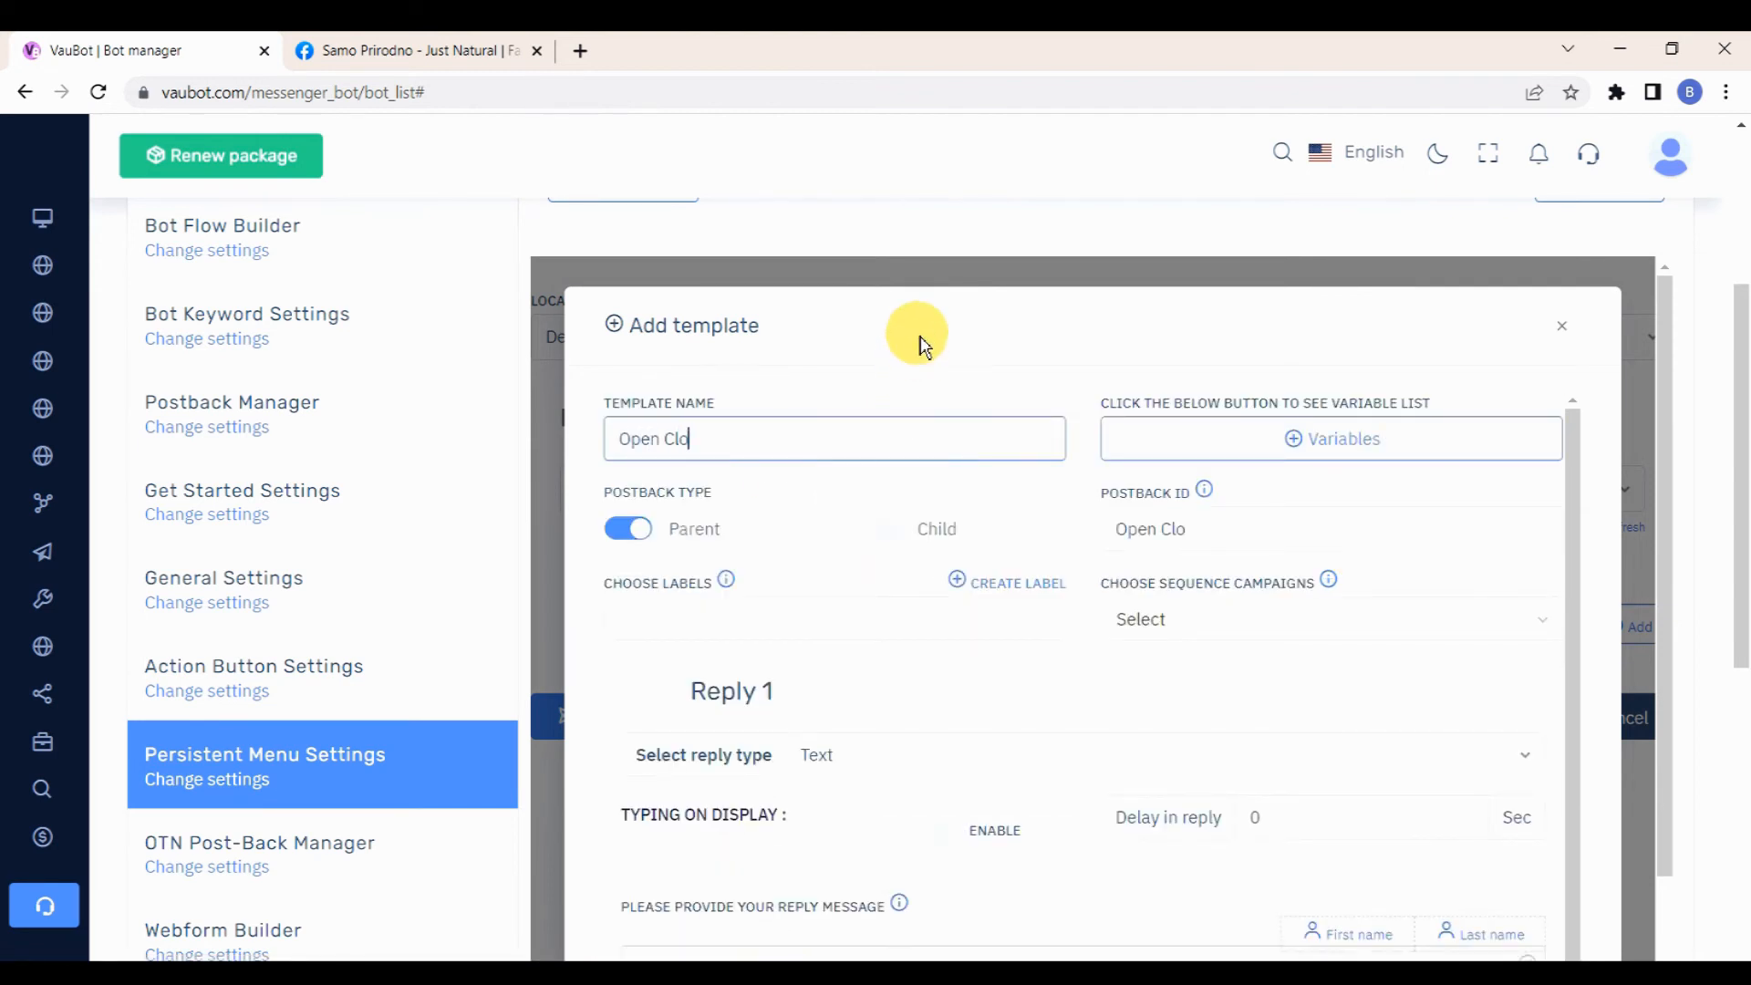
scroll(920, 345, "down", 3)
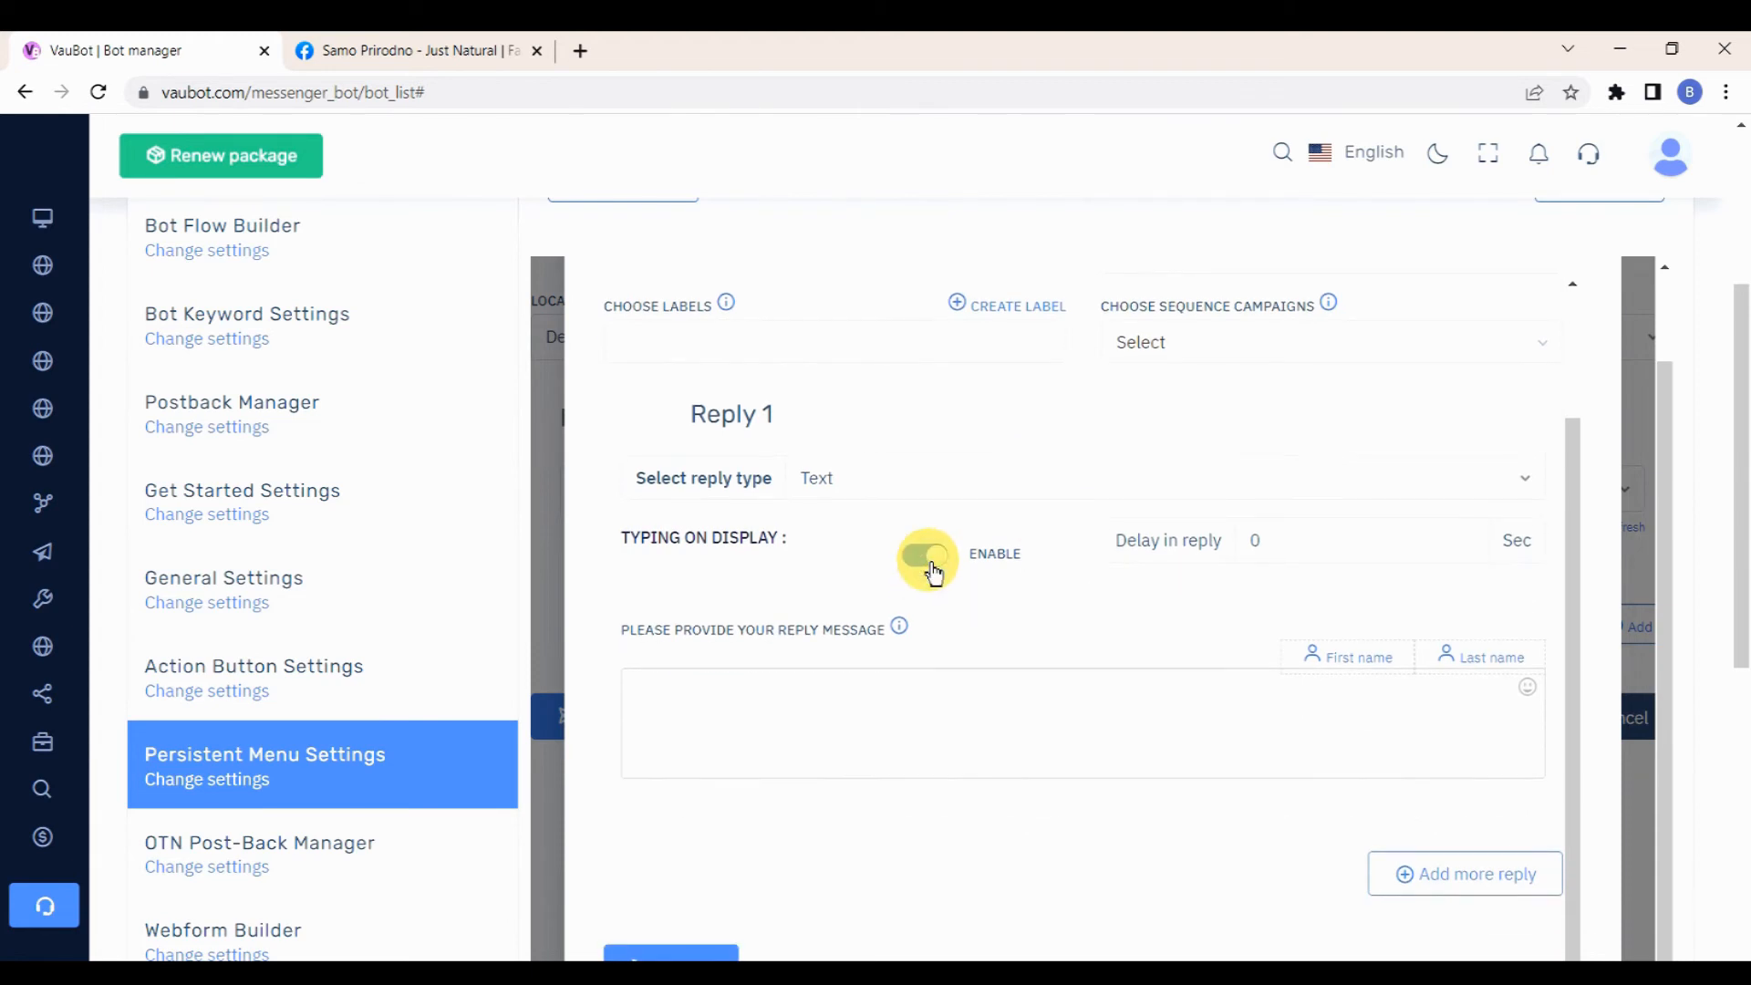
left_click(925, 555)
double_click(1487, 541)
type("2")
left_click(1044, 693)
type("We are open from 4am - 5pm")
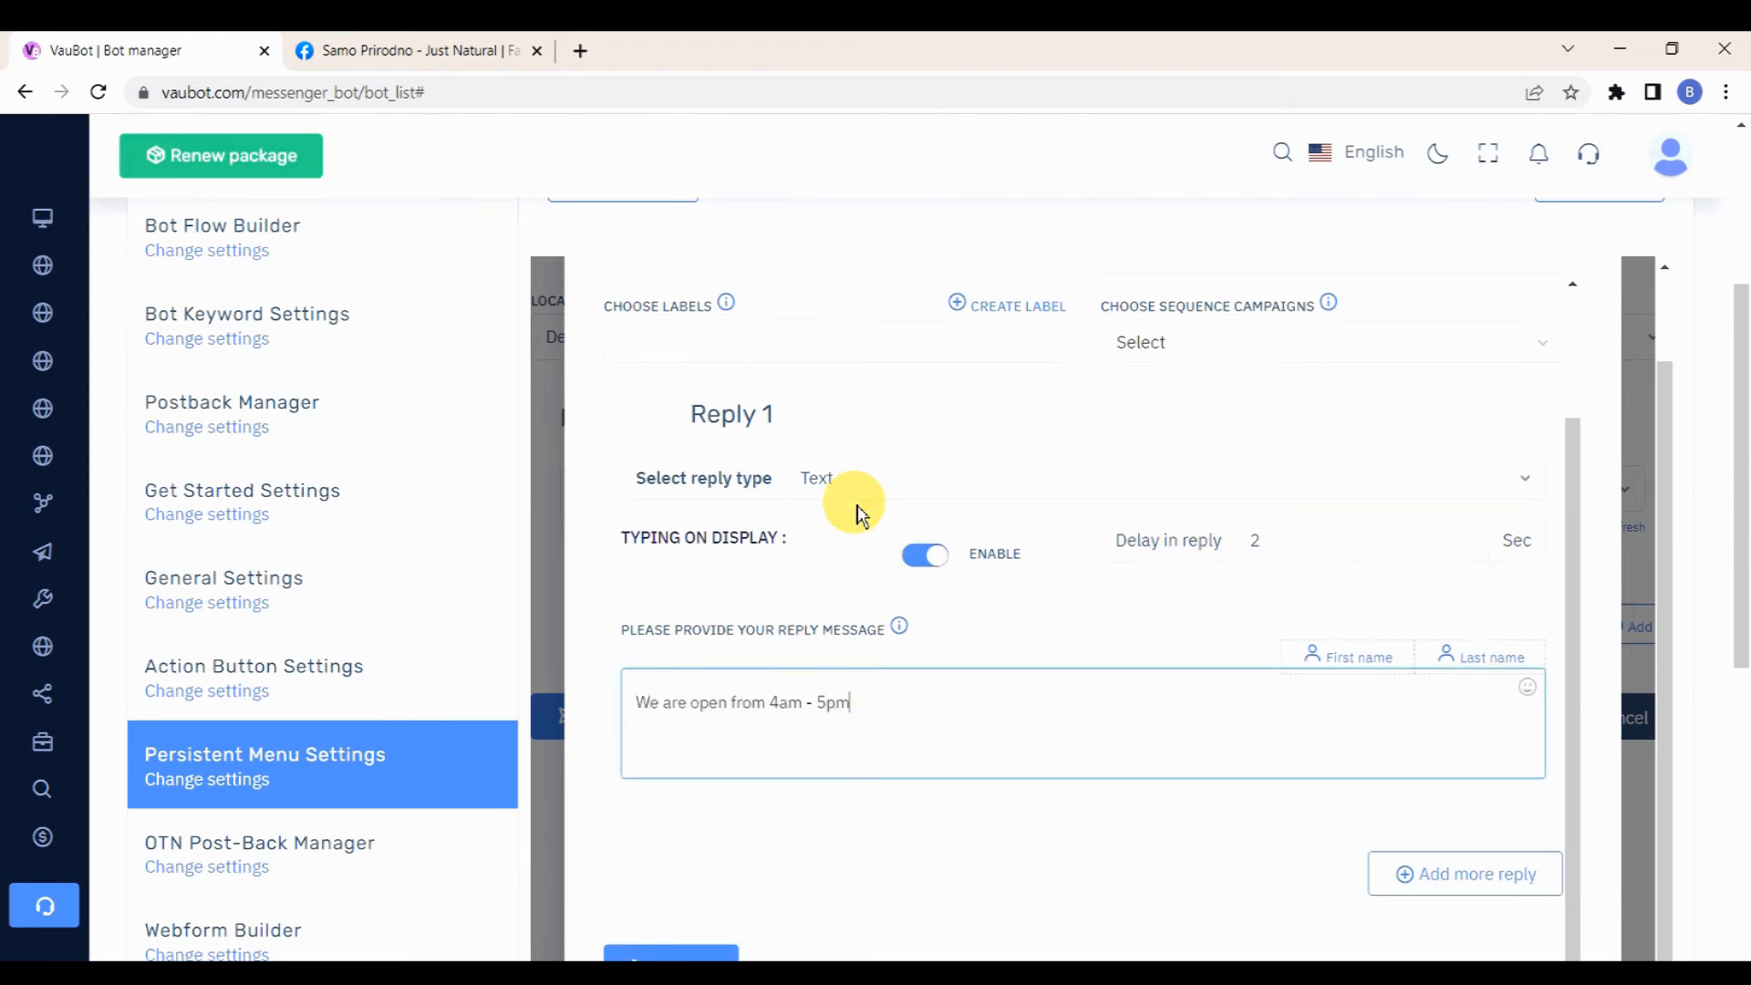
Submit the opening-hours template and close its form, refreshing the postback list
scroll(862, 514, "down", 3)
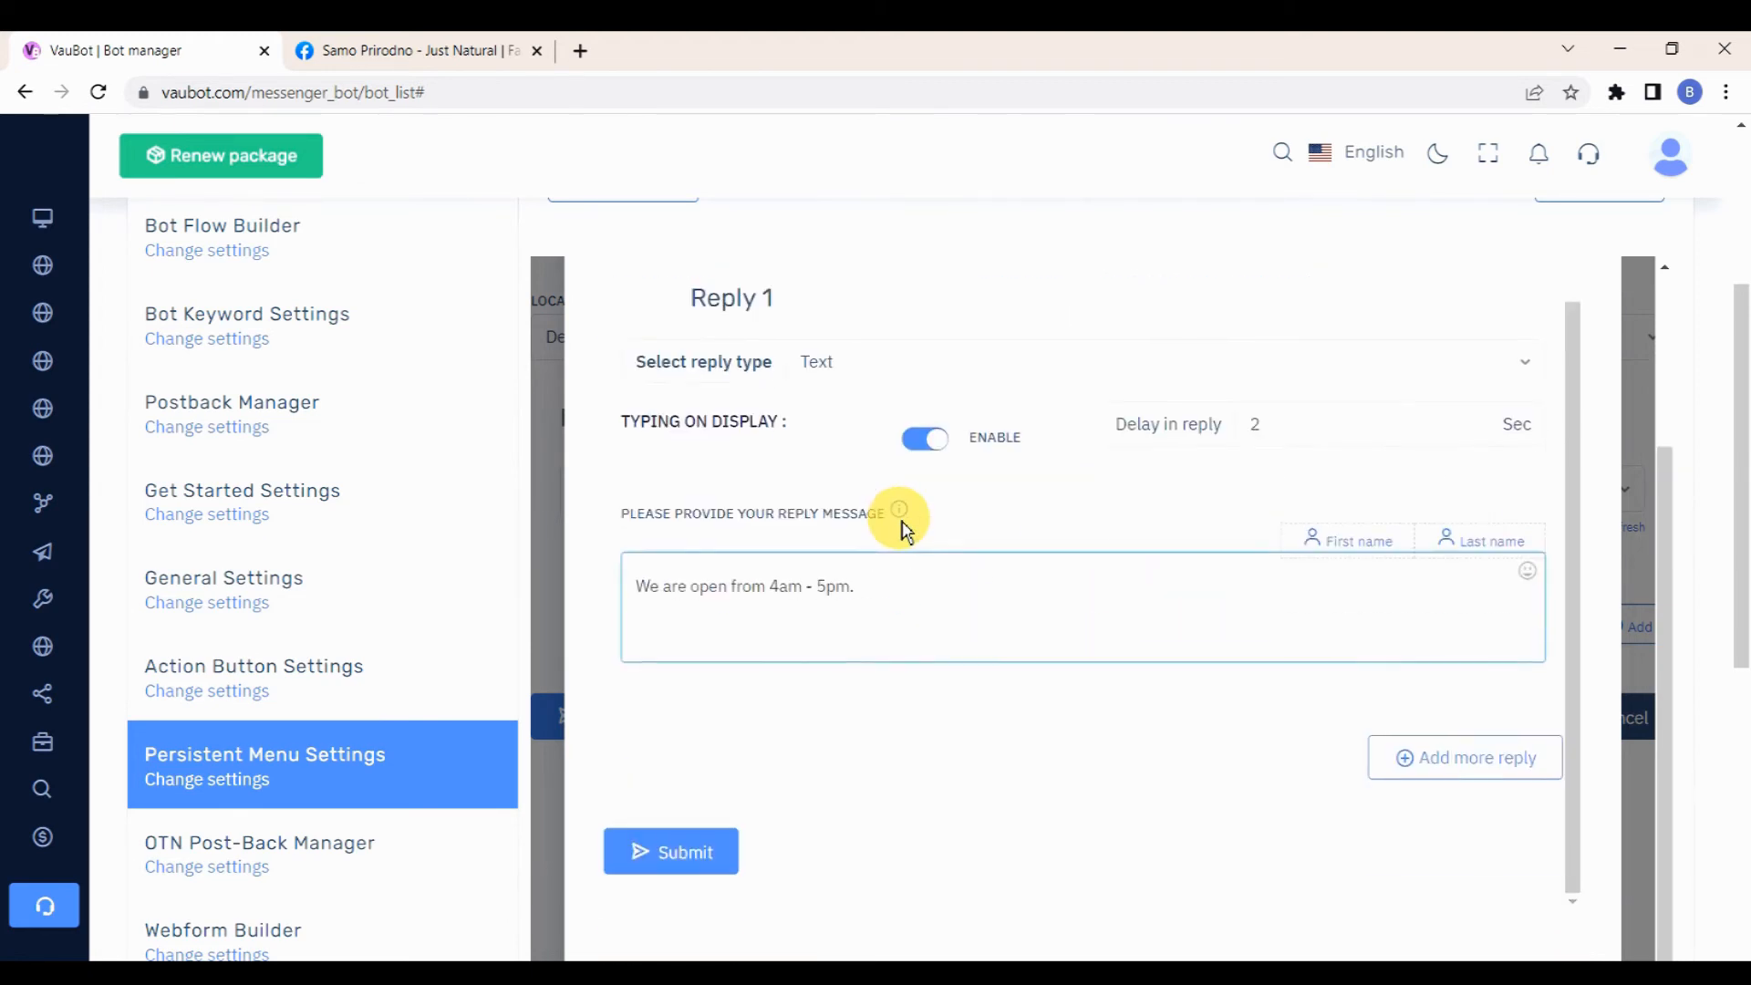
left_click(693, 737)
left_click(1080, 542)
left_click(1438, 873)
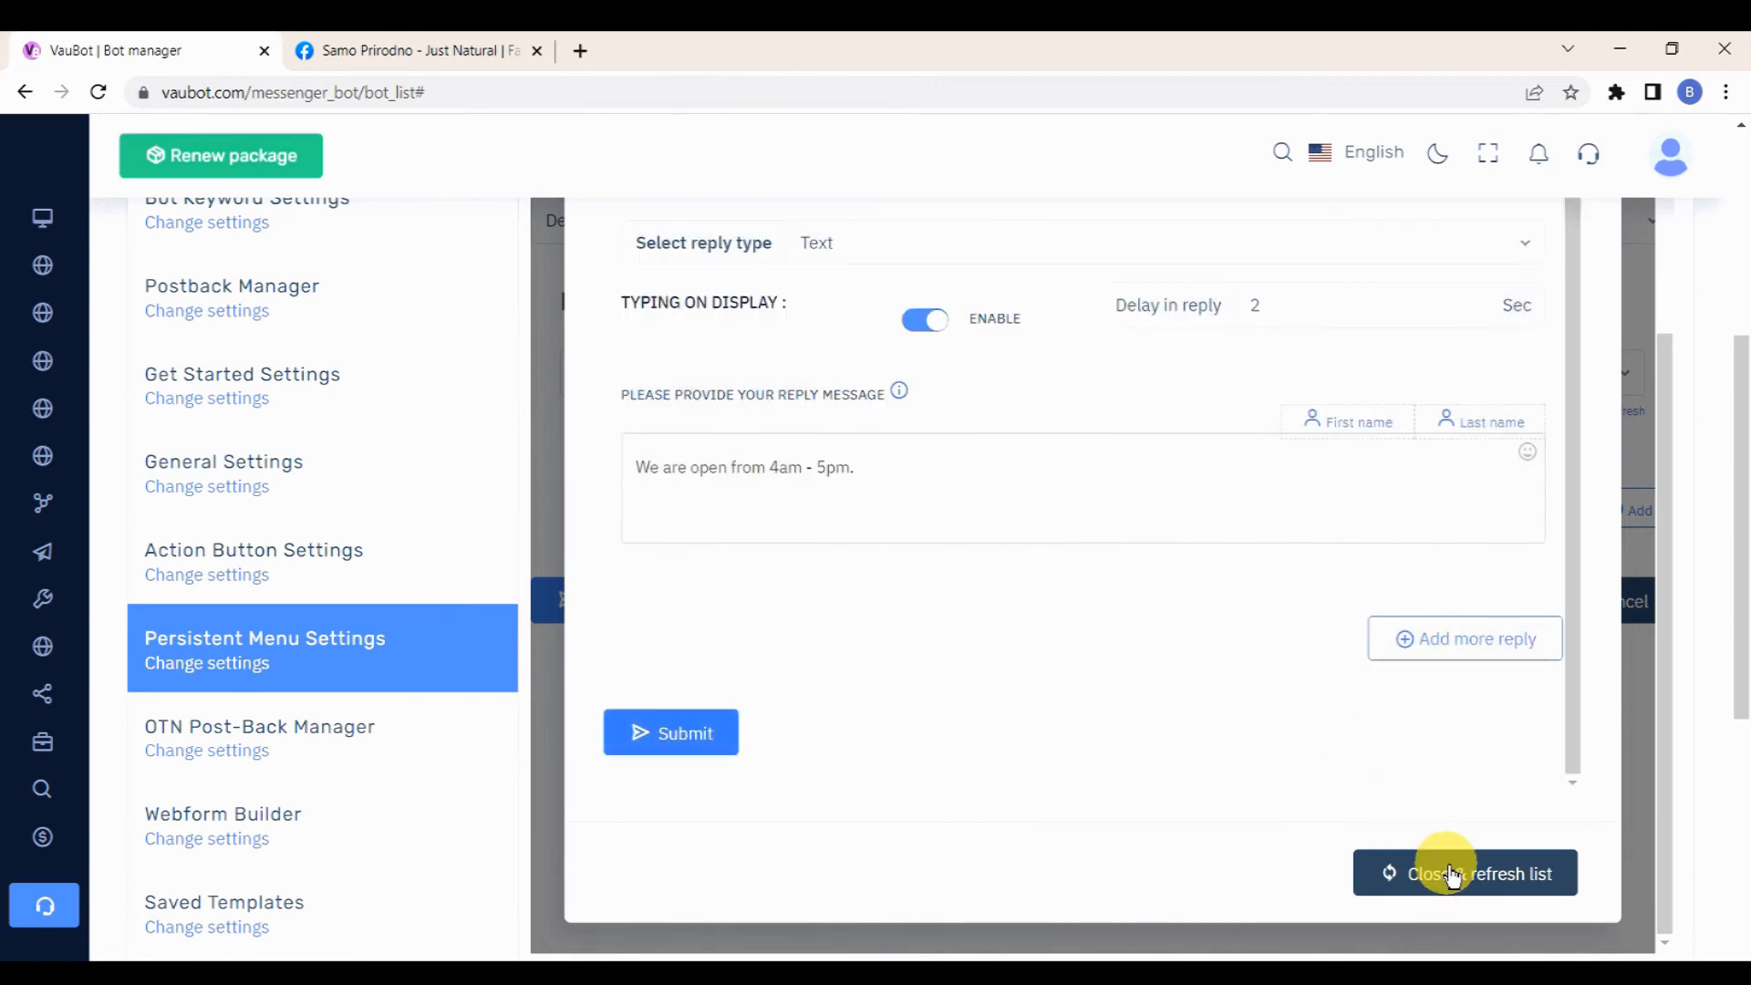
Add a second menu item titled "Delivery?" and set its type to Post back
left_click(1618, 508)
left_click(754, 599)
type("Delivery")
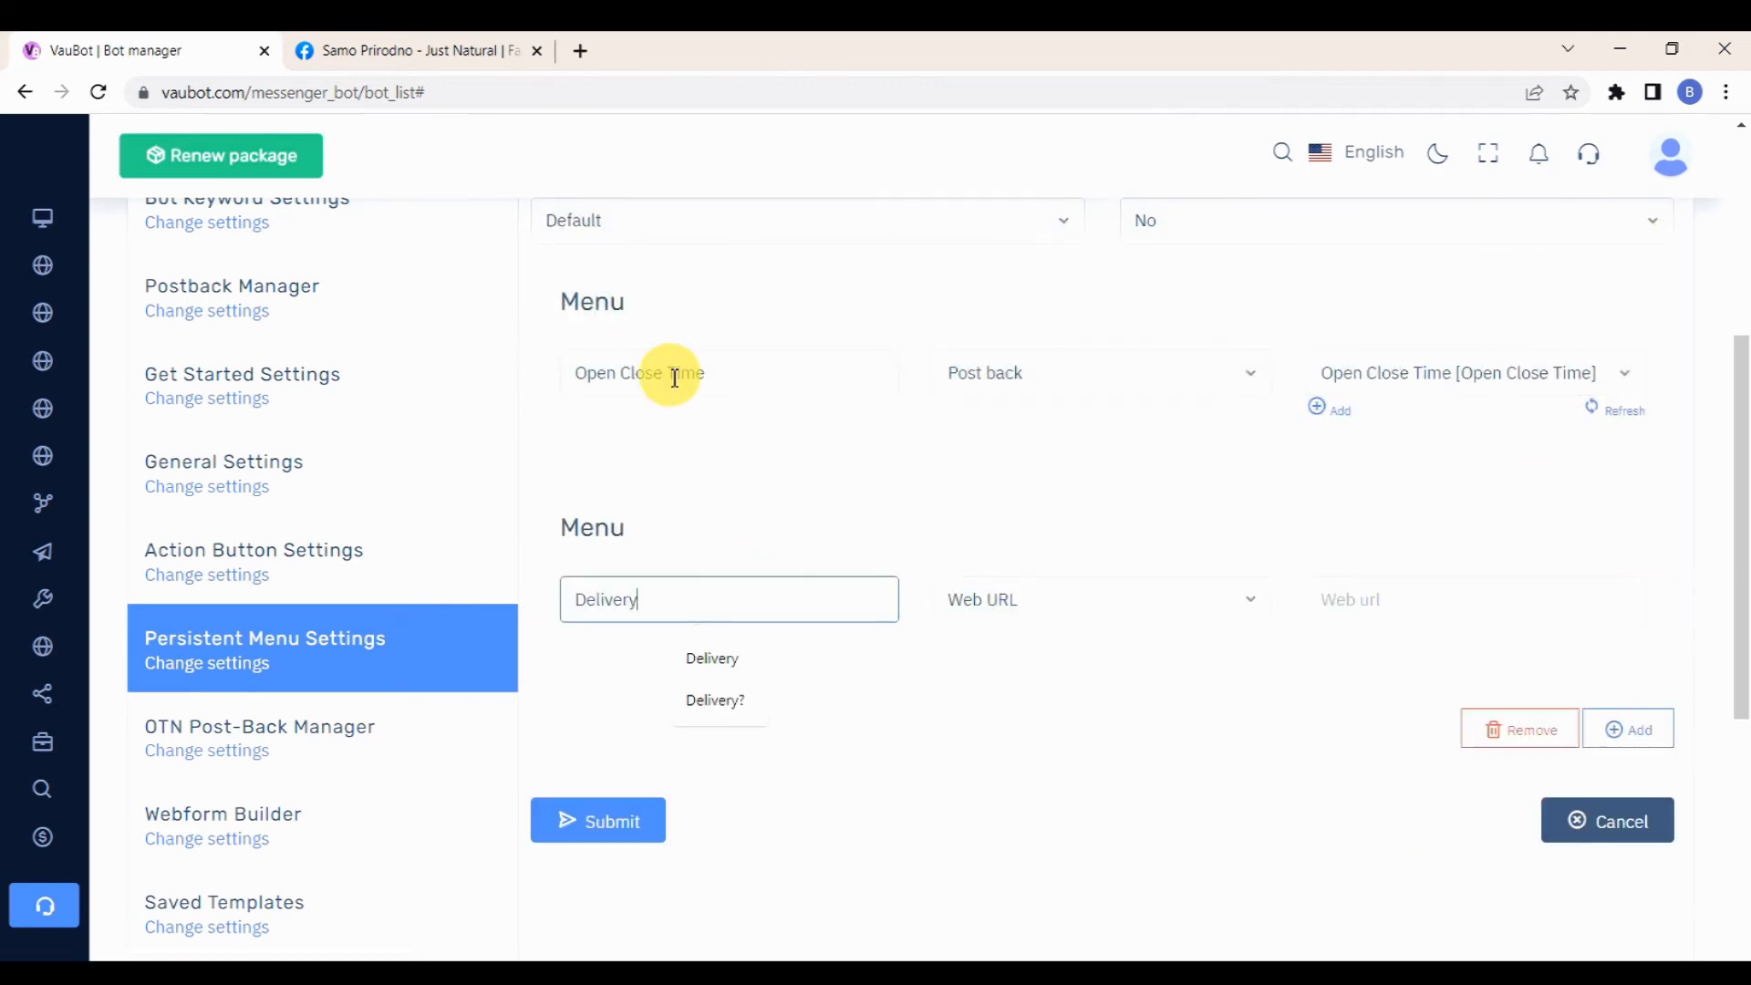
type("?")
left_click(1094, 599)
left_click(1086, 656)
Add a template named "Delivery" with typing display enabled, a 2-second delay and the reply "We are delivering world wide!"
left_click(1330, 636)
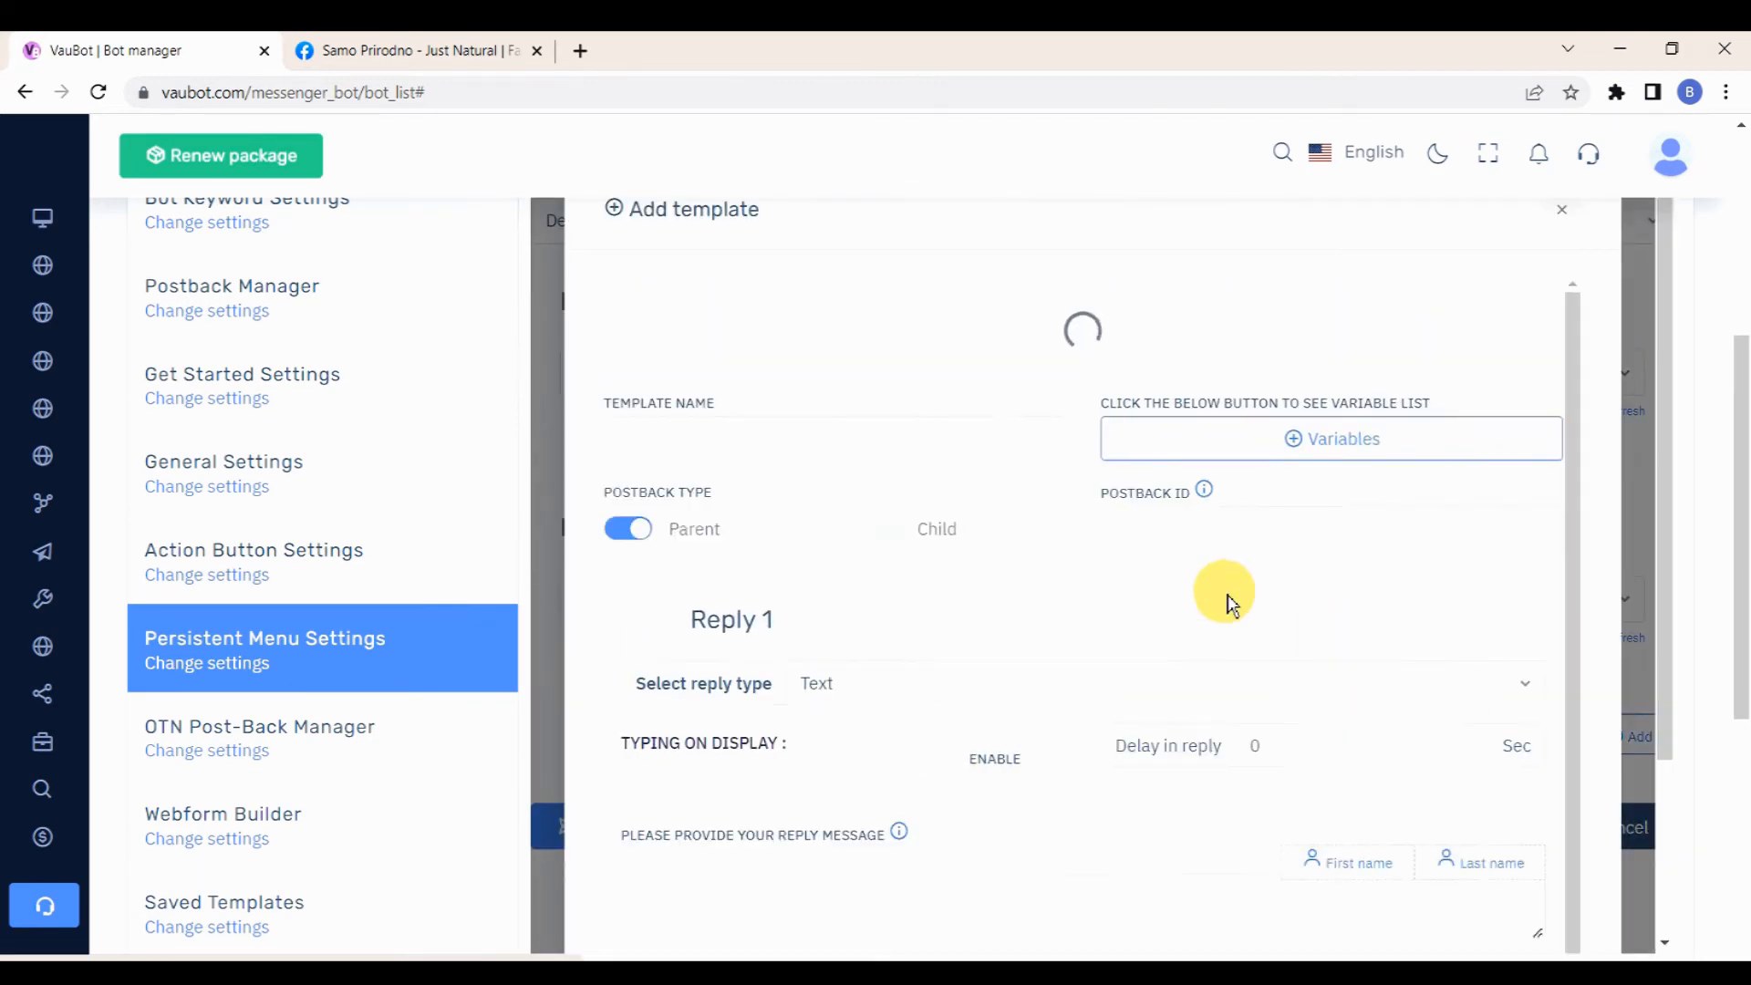
scroll(1231, 603, "up", 1)
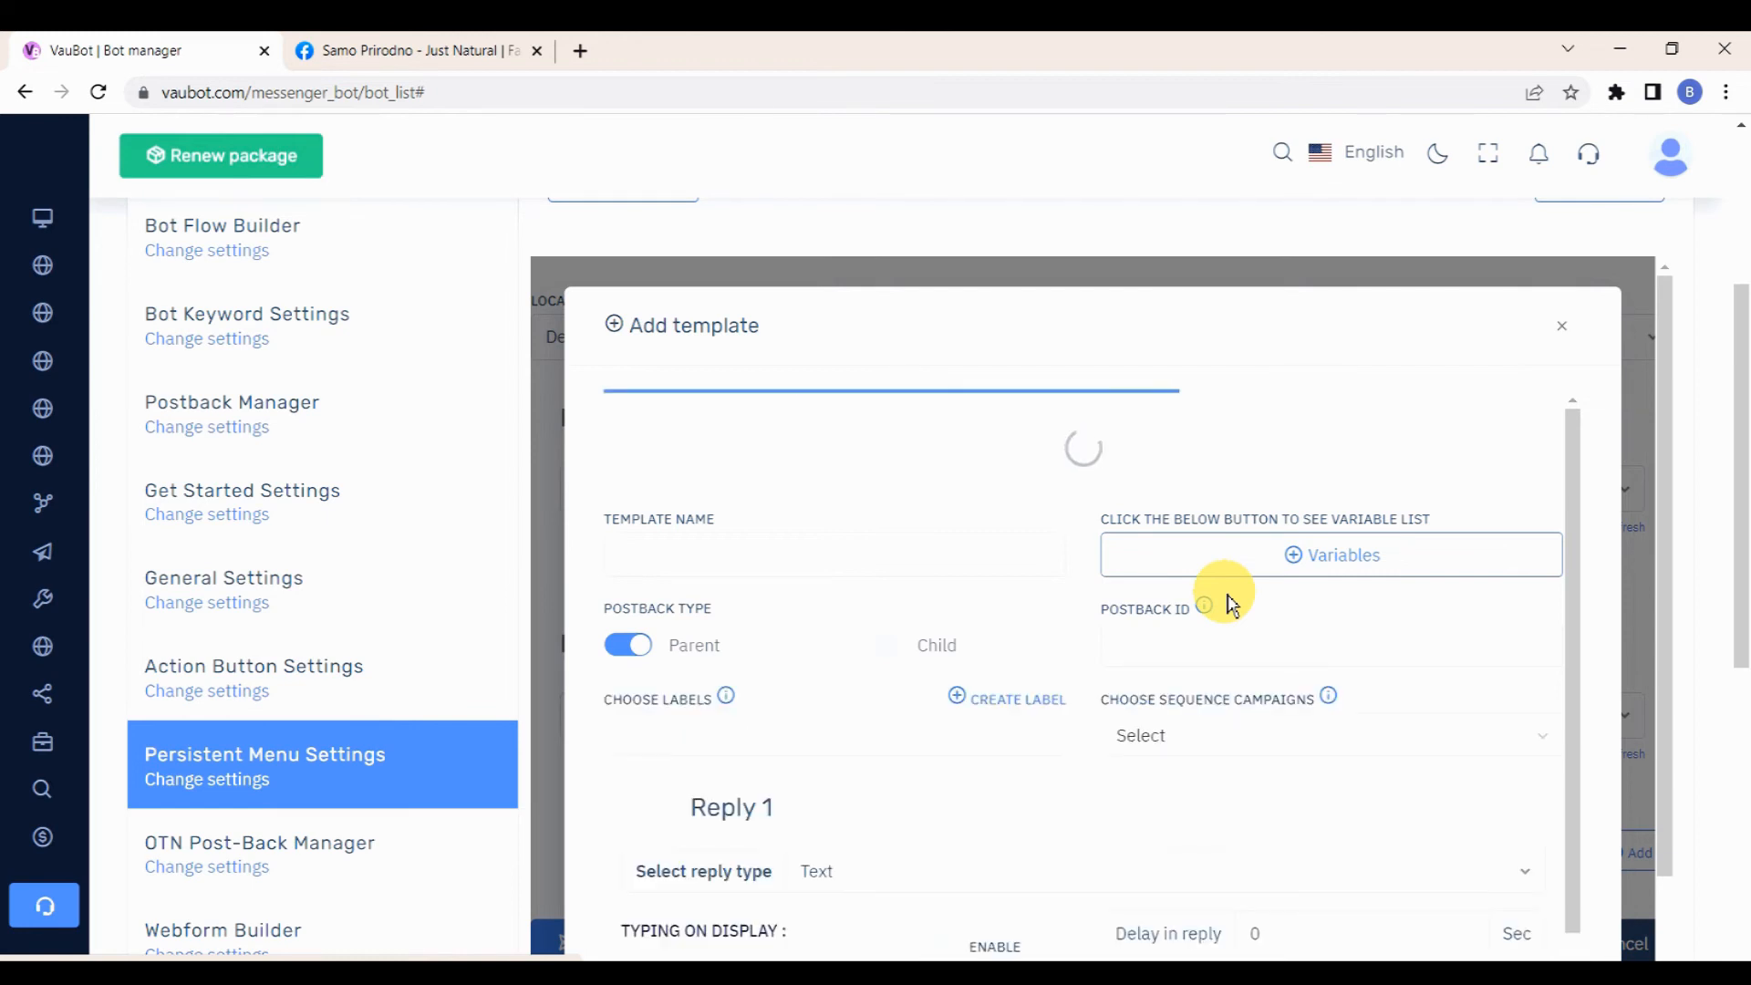
scroll(825, 392, "down", 4)
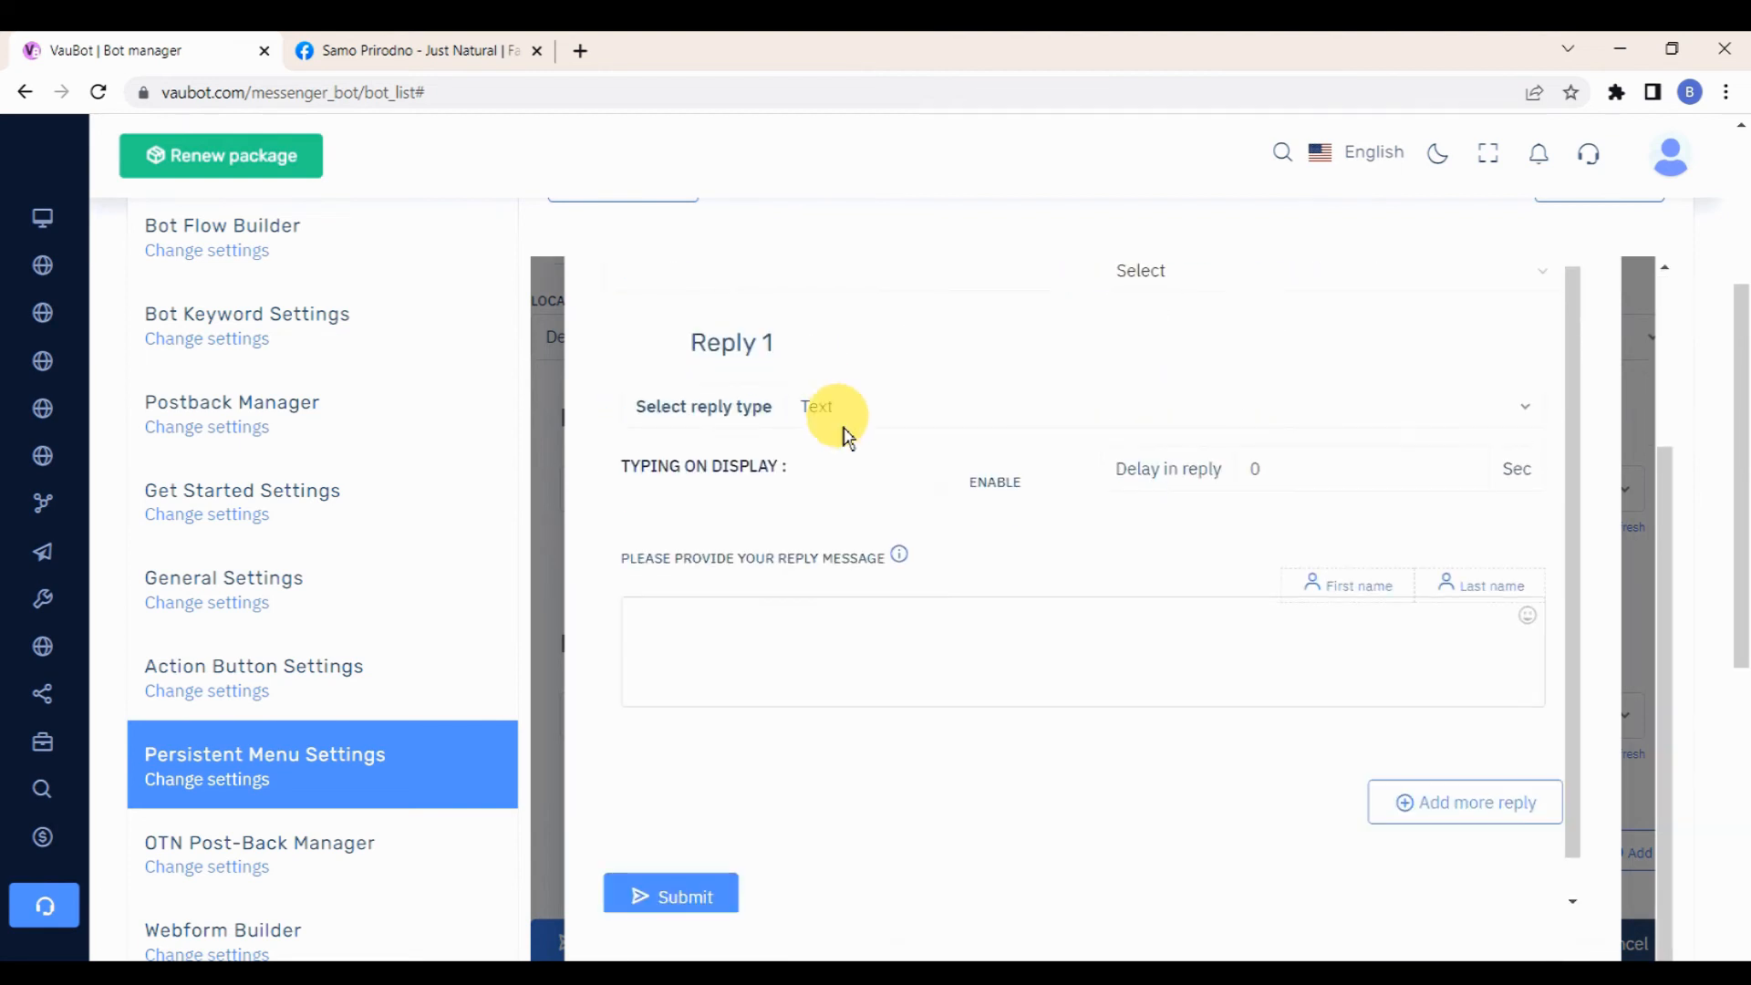
left_click(925, 484)
double_click(1360, 468)
type("2")
left_click(939, 649)
type("We are deli")
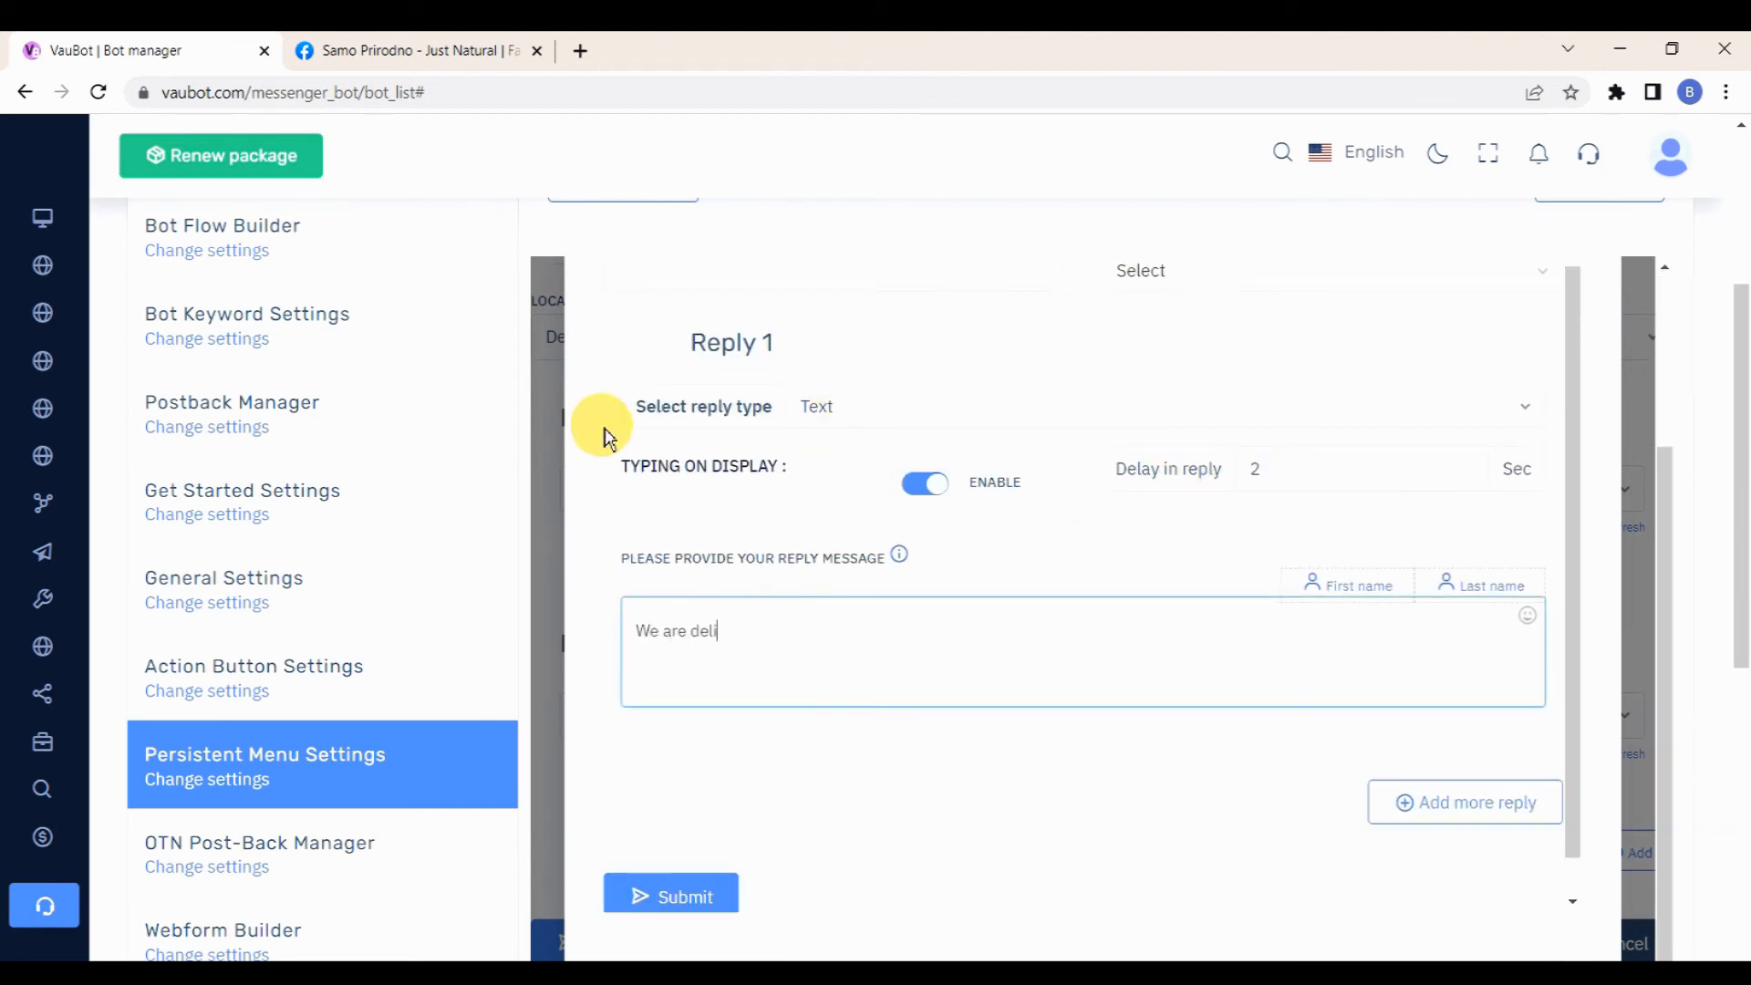
type("vering world wide!")
Submit the delivery template and close its form, refreshing the postback list
scroll(693, 487, "down", 1)
left_click(689, 853)
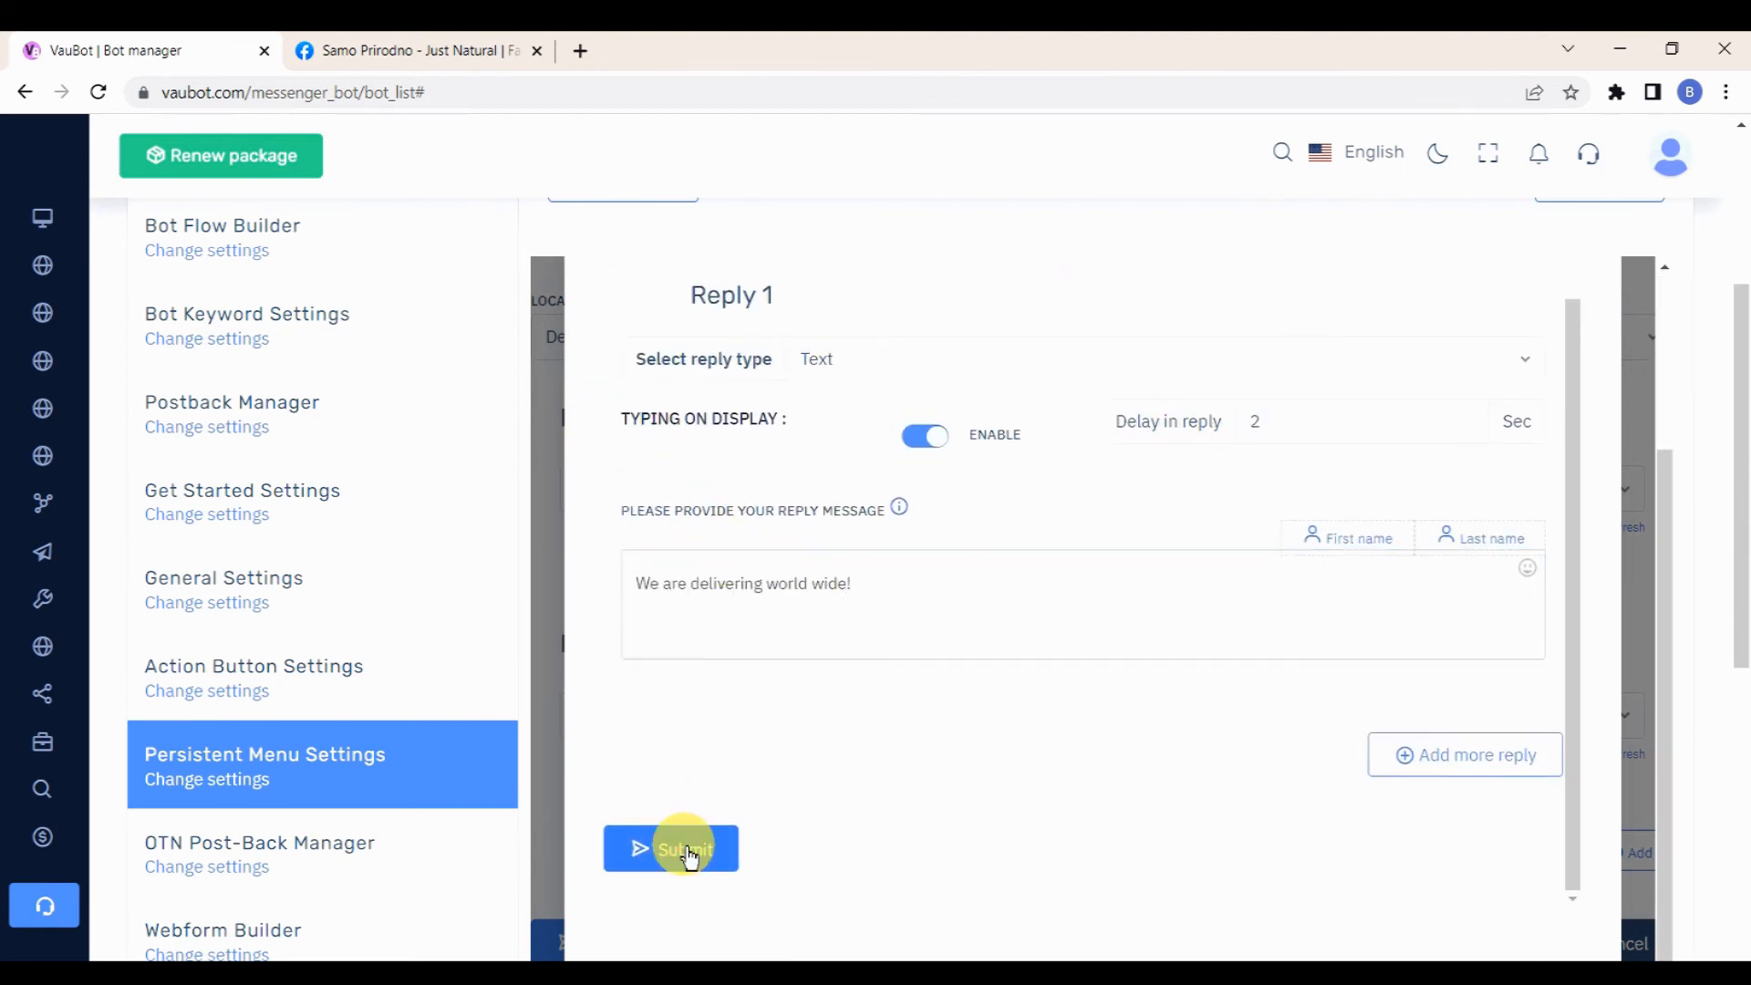
left_click(1092, 657)
scroll(1276, 712, "down", 3)
left_click(1466, 762)
scroll(1094, 615, "down", 2)
scroll(1095, 616, "up", 1)
left_click(1628, 502)
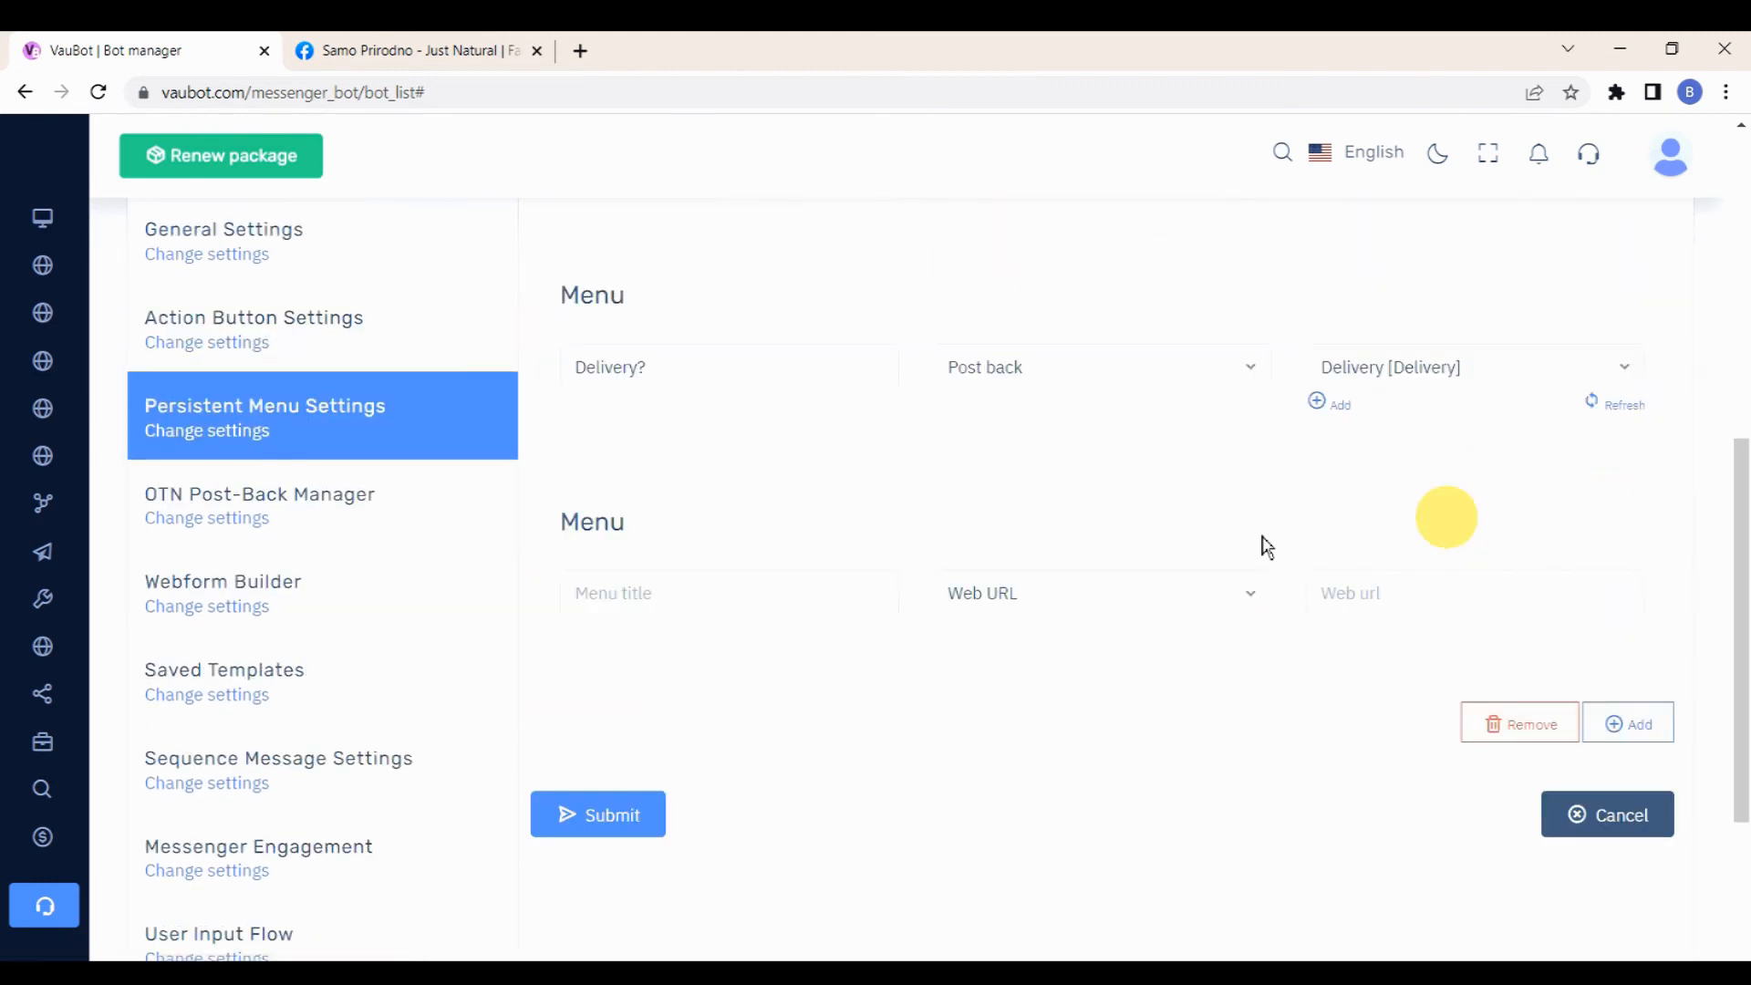
left_click(746, 590)
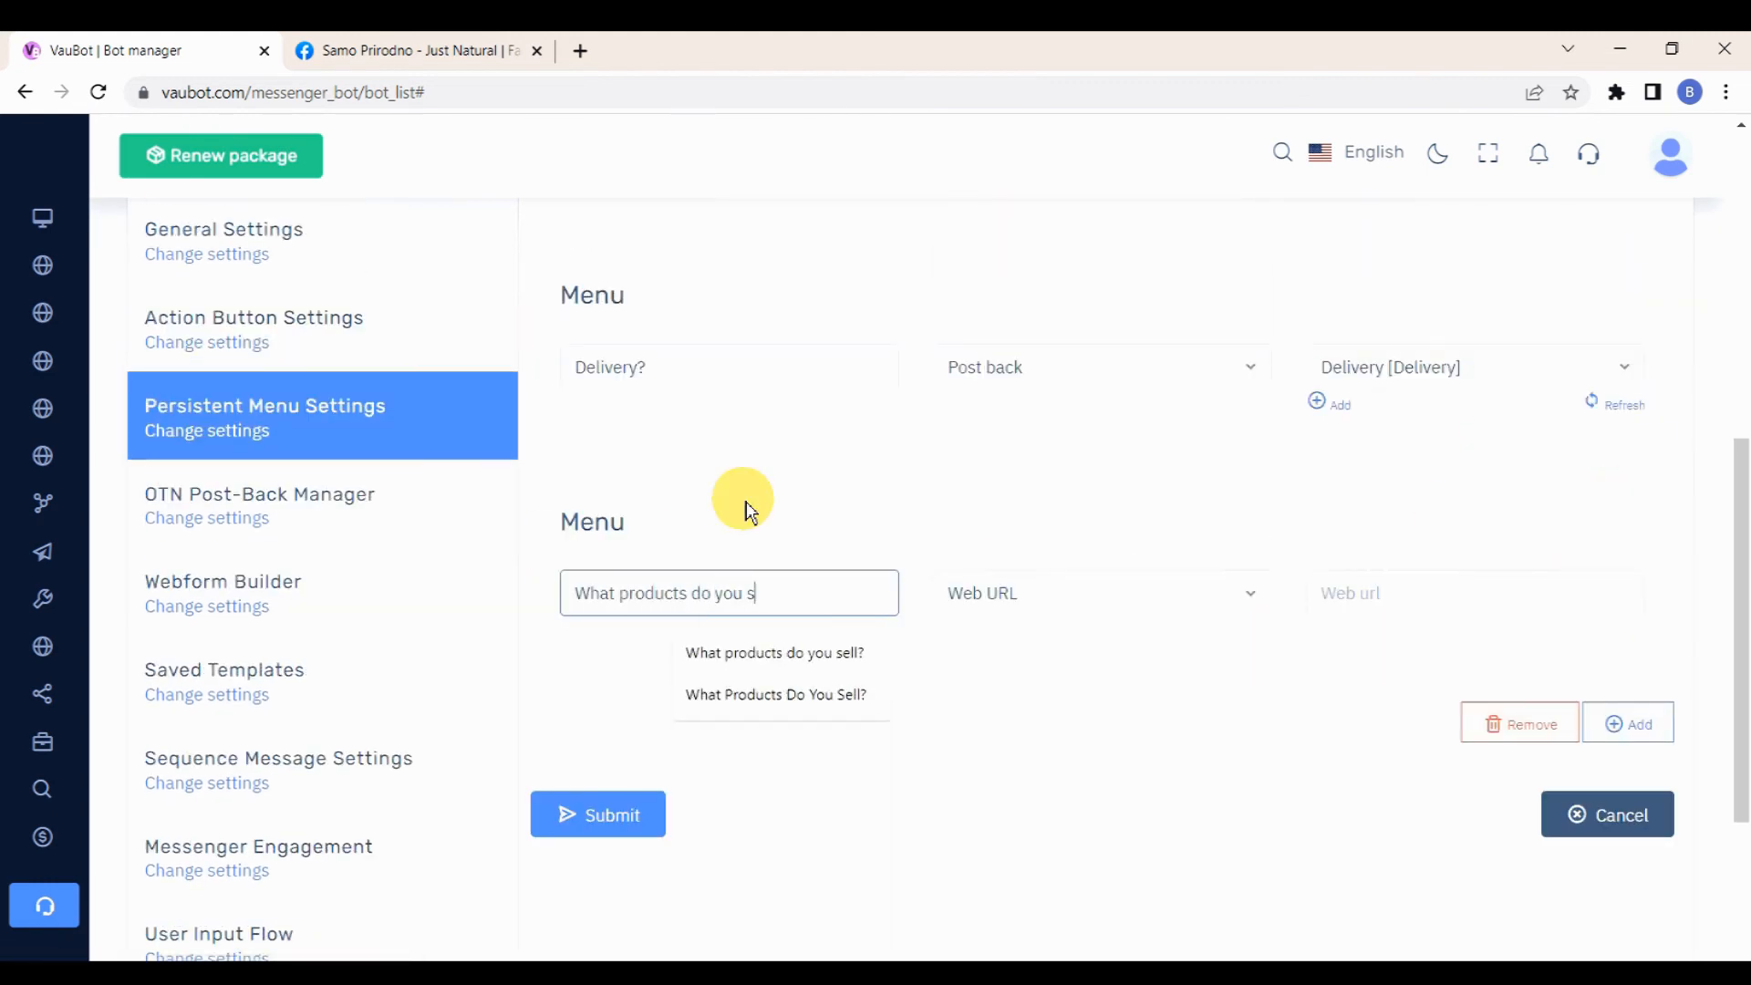
left_click(1395, 590)
left_click(1465, 652)
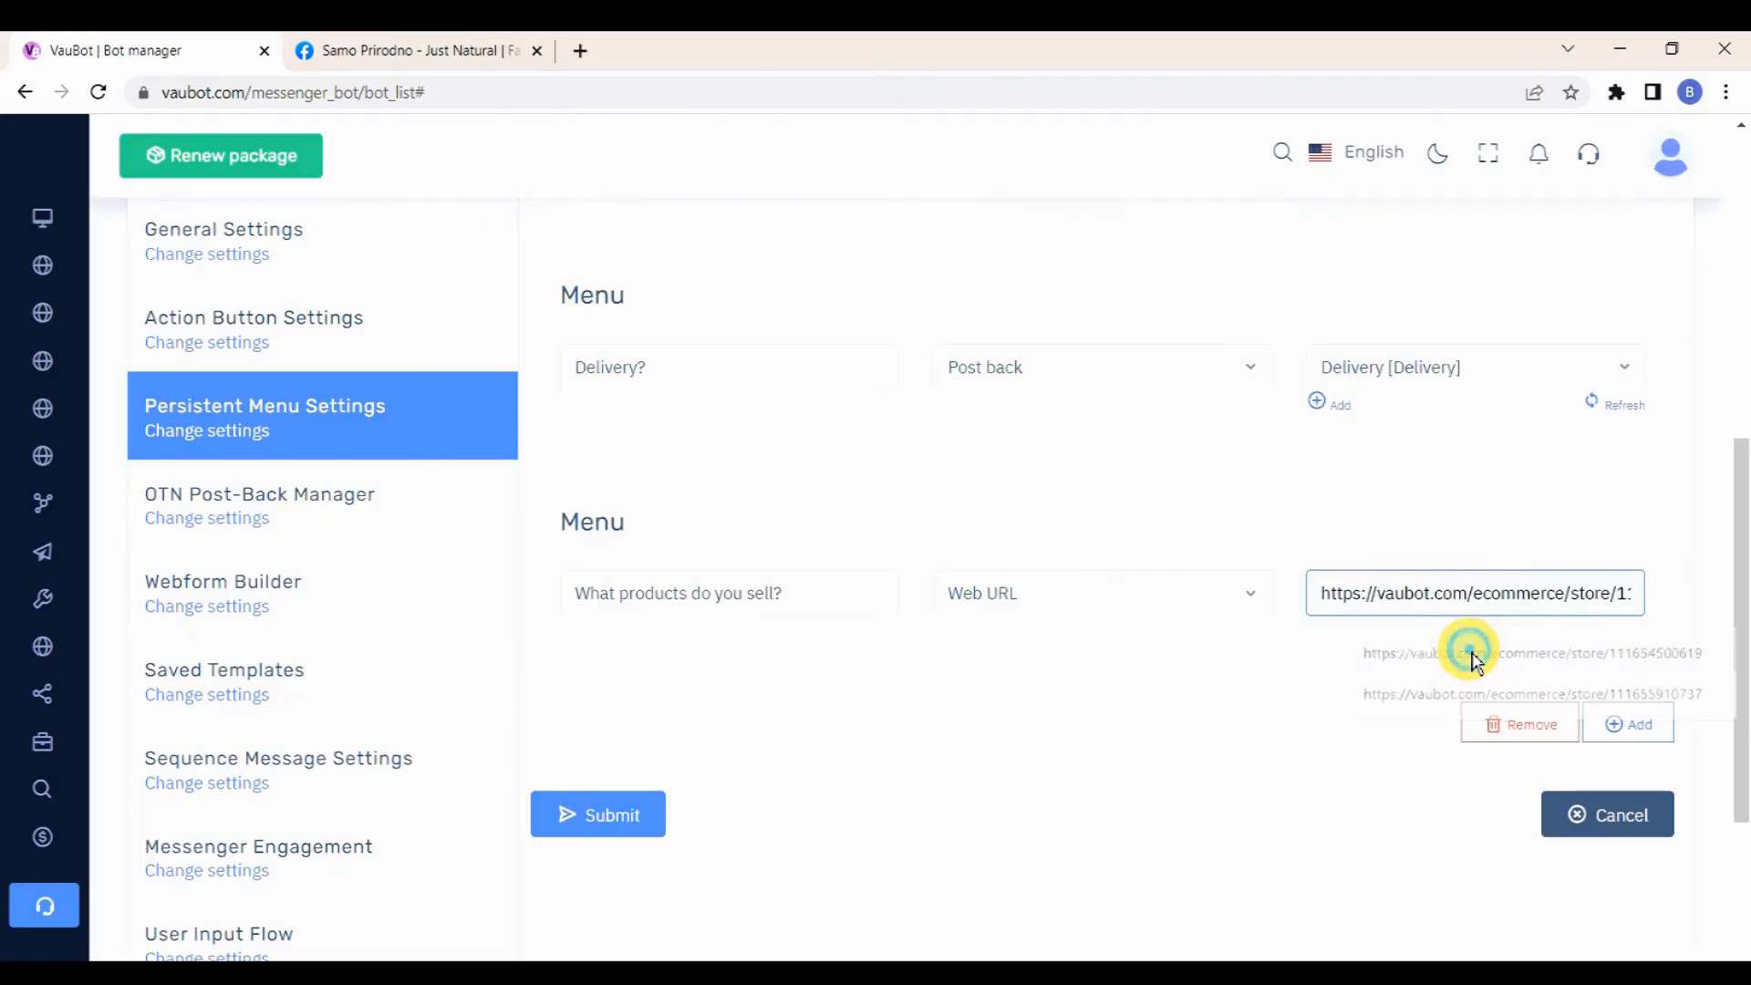
Submit the persistent menu with its three items and publish it for the Facebook page
scroll(1266, 670, "down", 1)
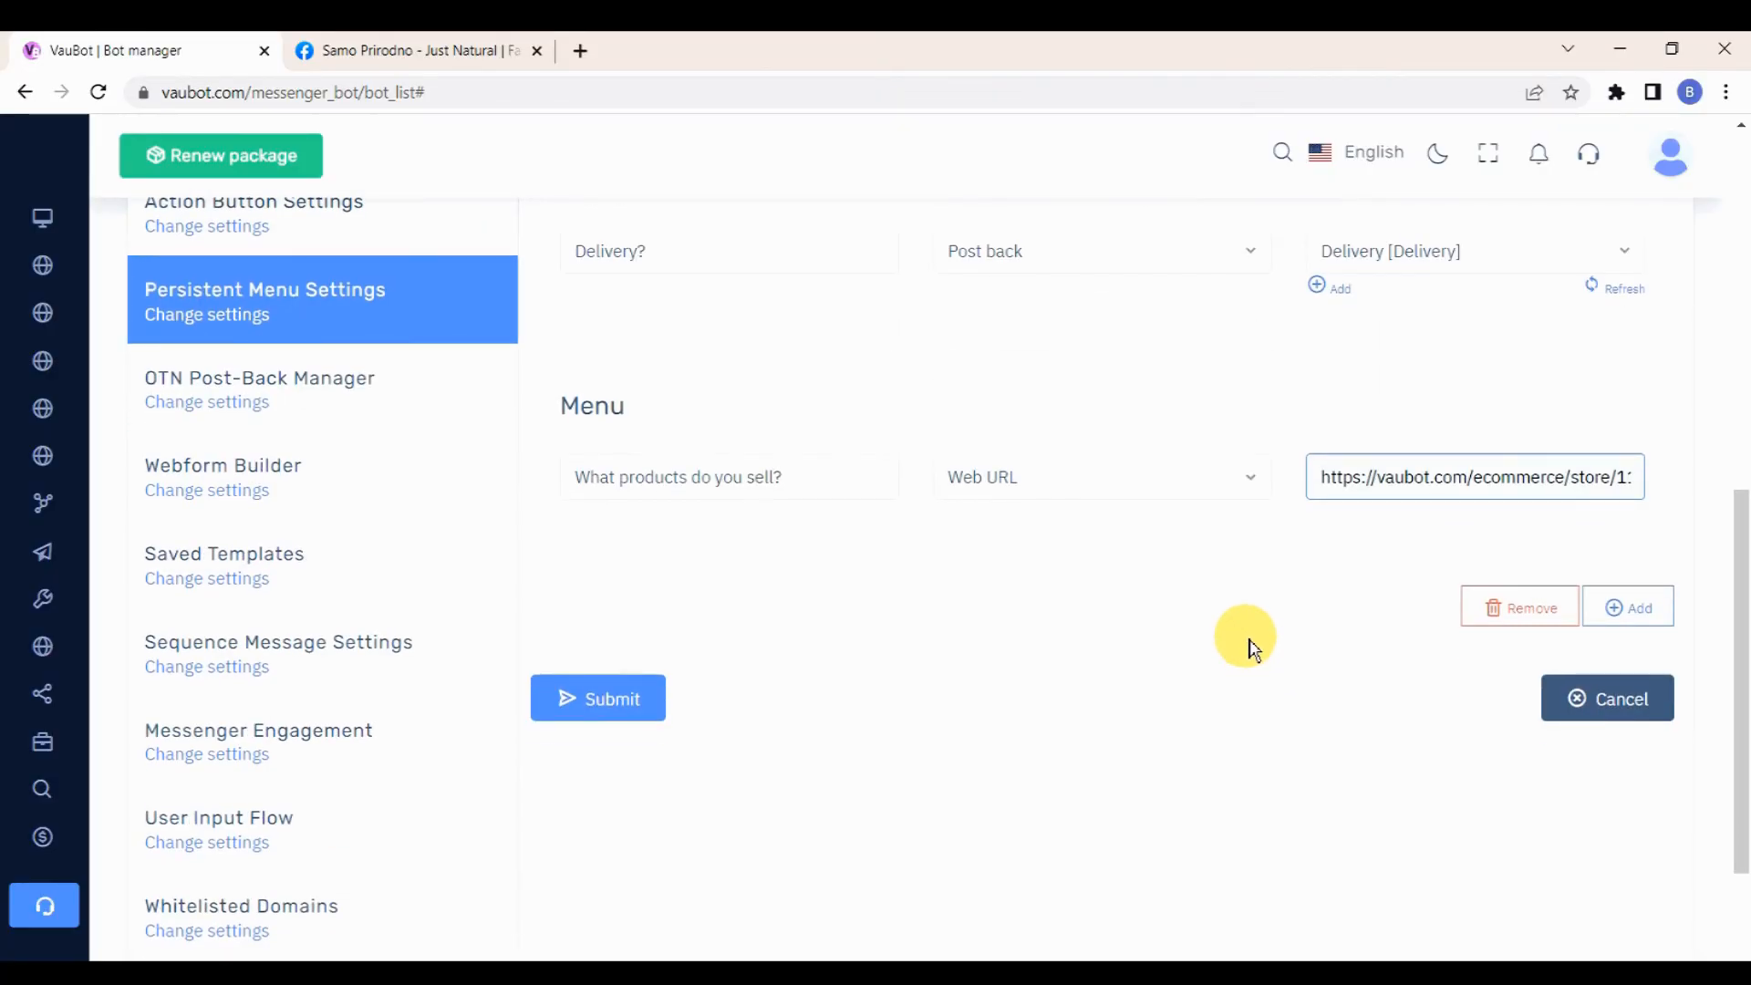
left_click(595, 698)
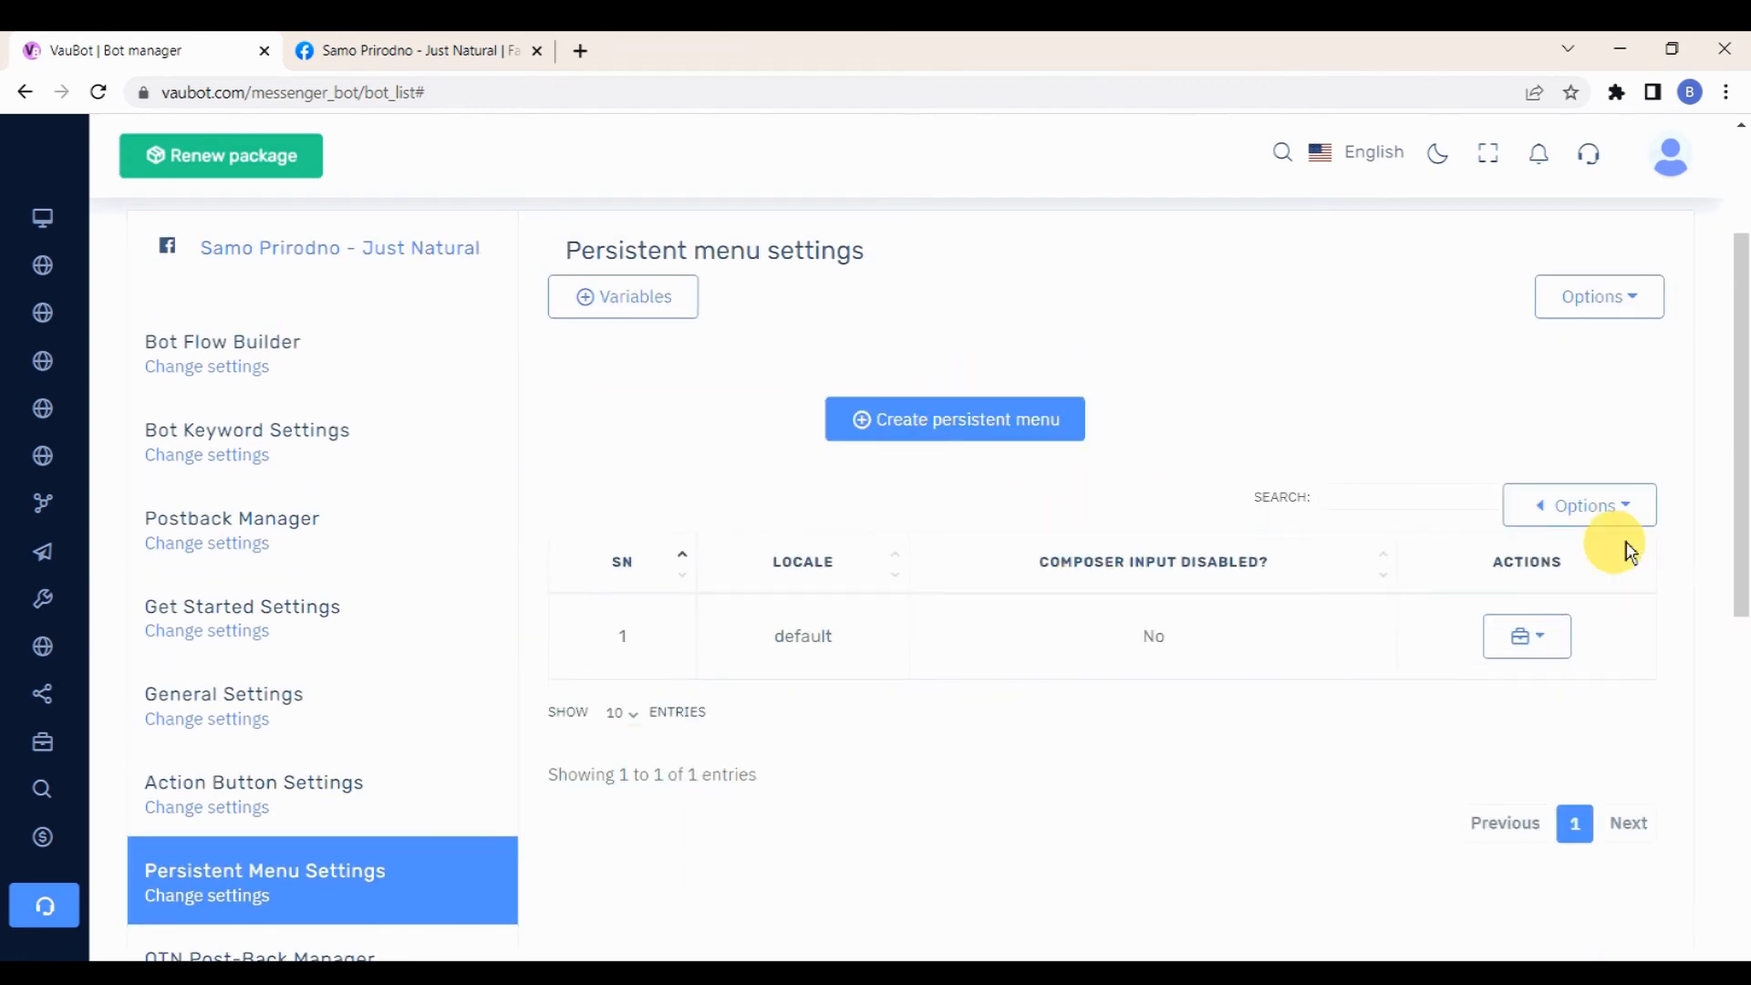
left_click(1624, 503)
left_click(1549, 605)
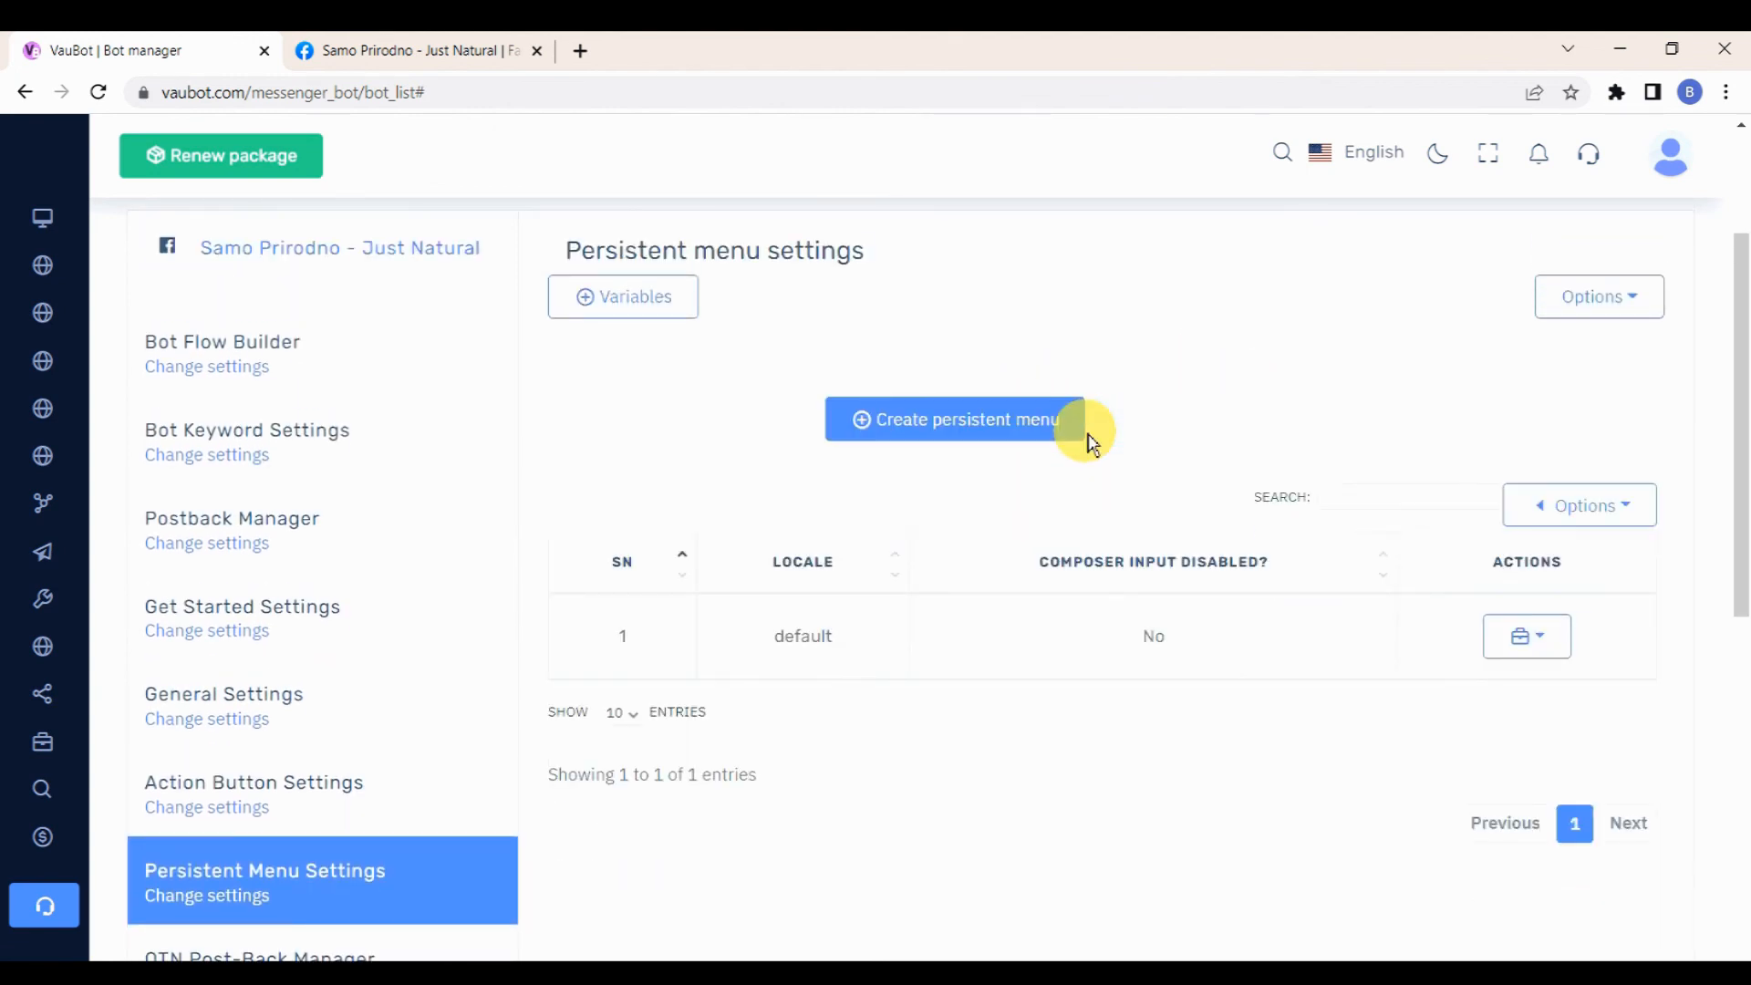
Switch to the Samo Prirodno - Just Natural page on Facebook, open its test chat and start the conversation with Get Started
left_click(424, 50)
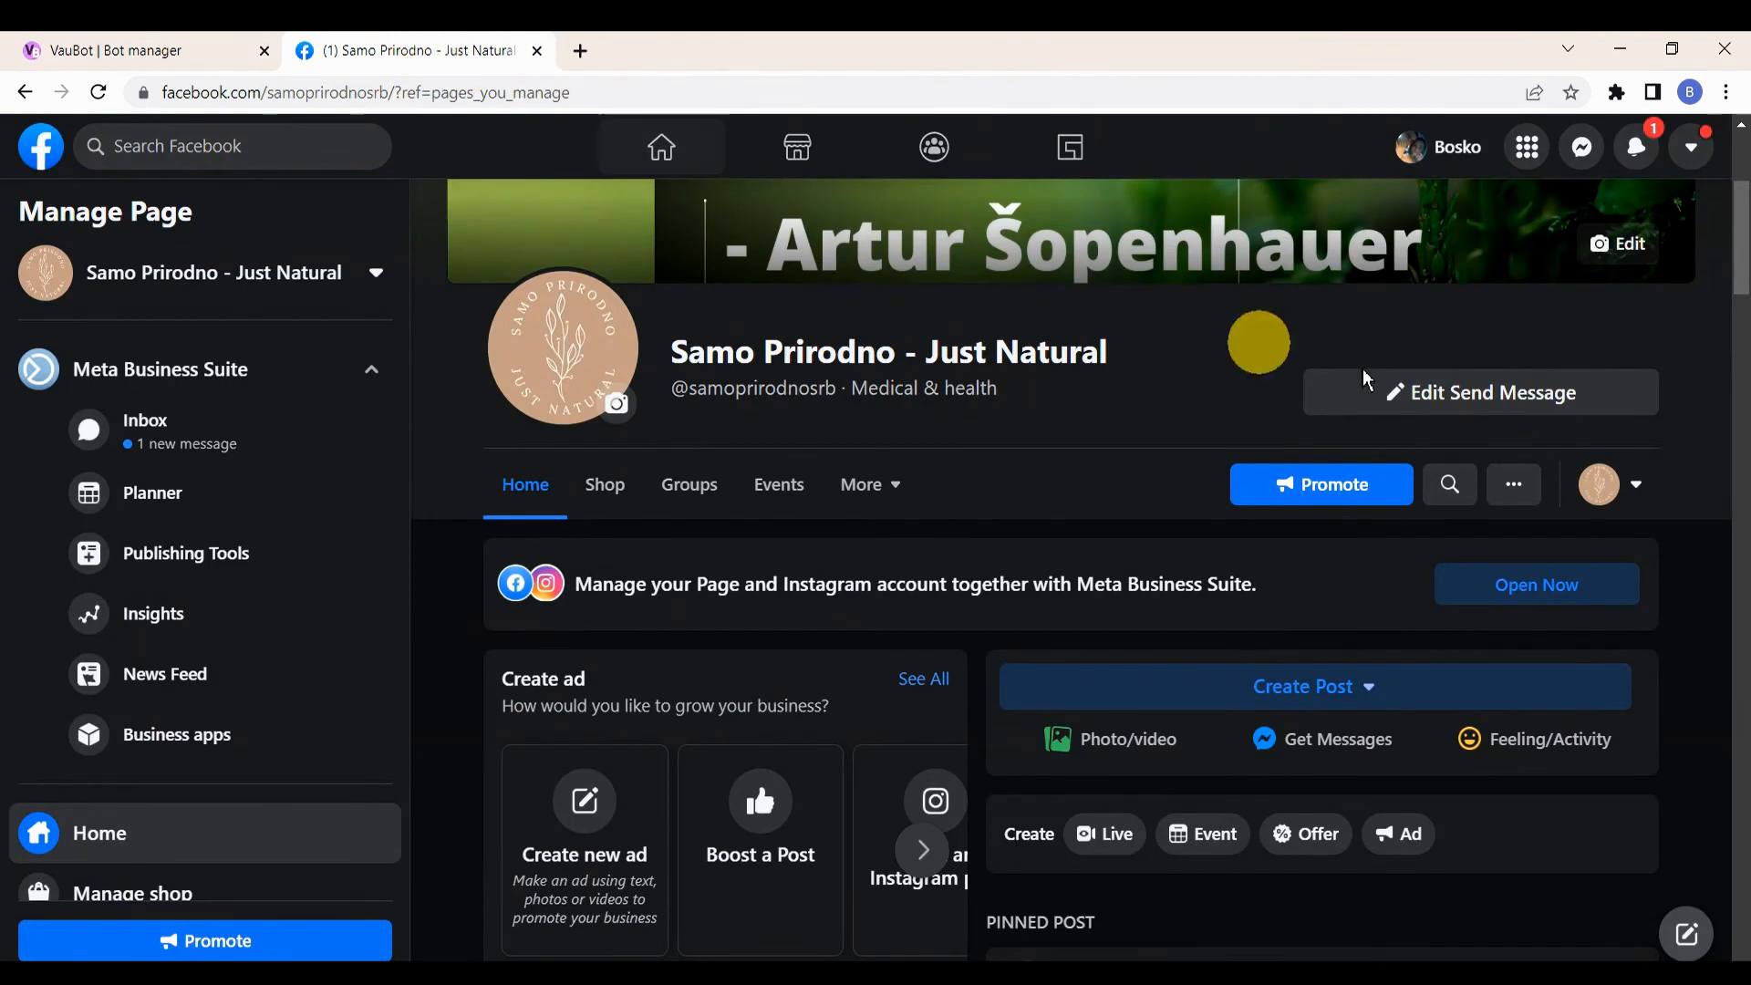
left_click(1580, 409)
left_click(1379, 464)
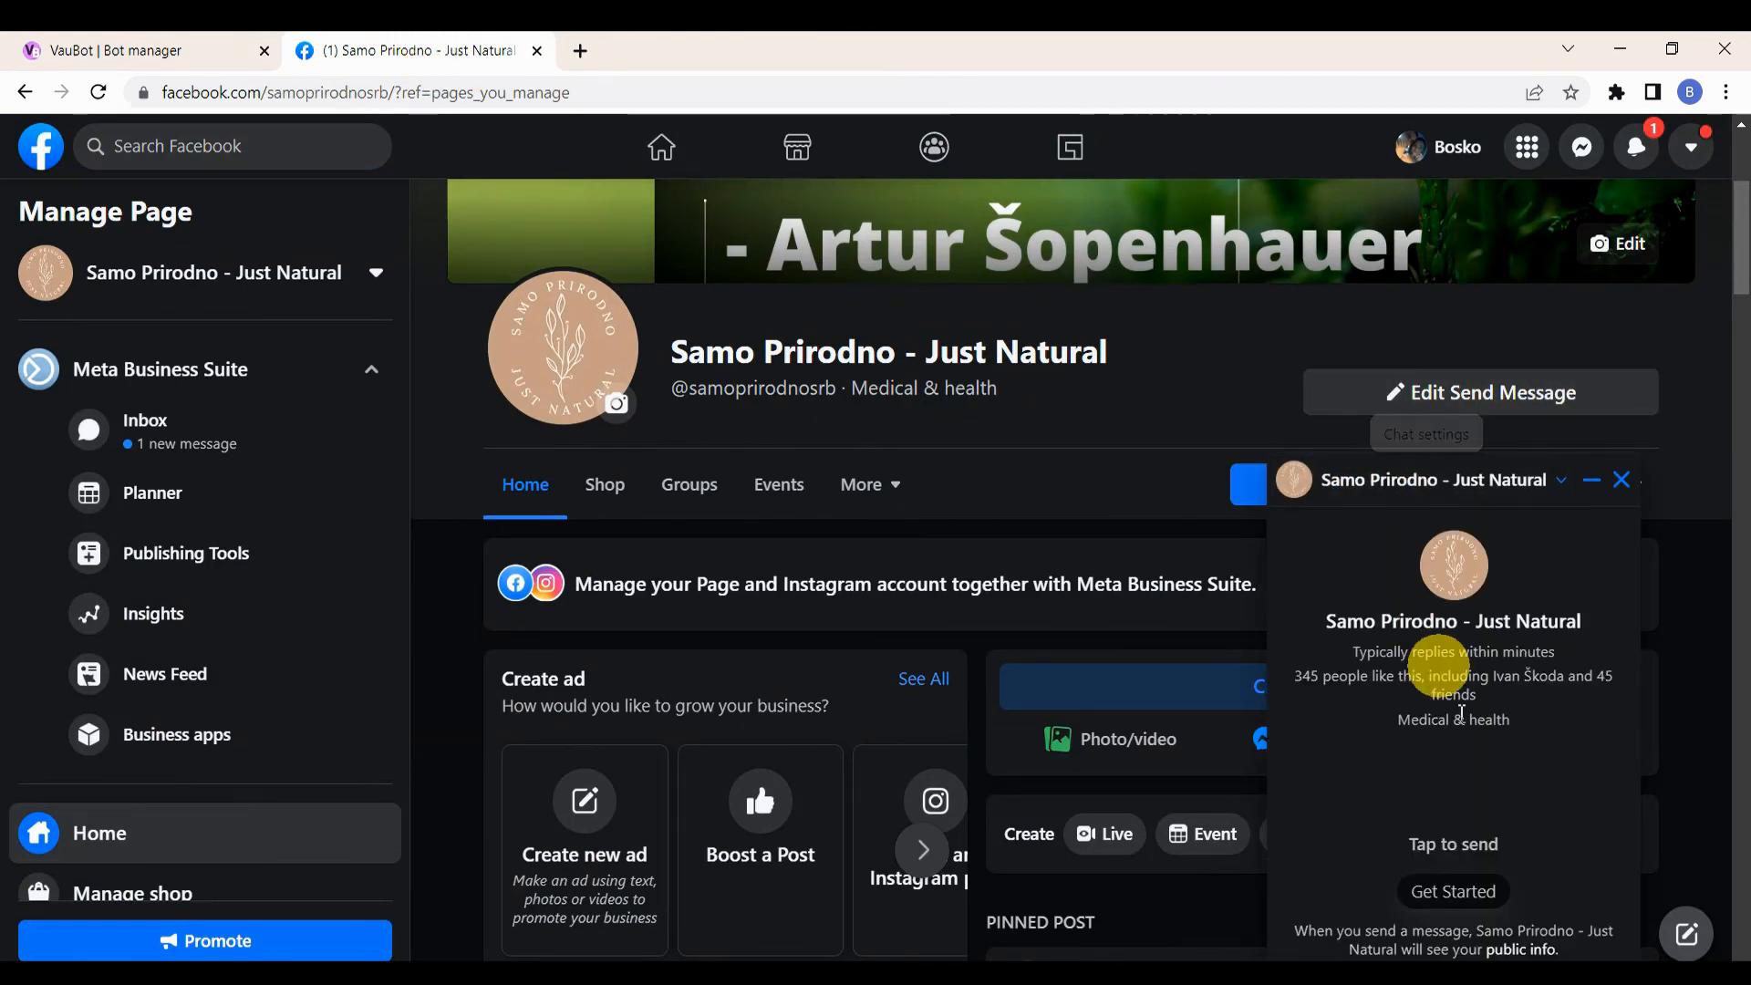
left_click(1488, 894)
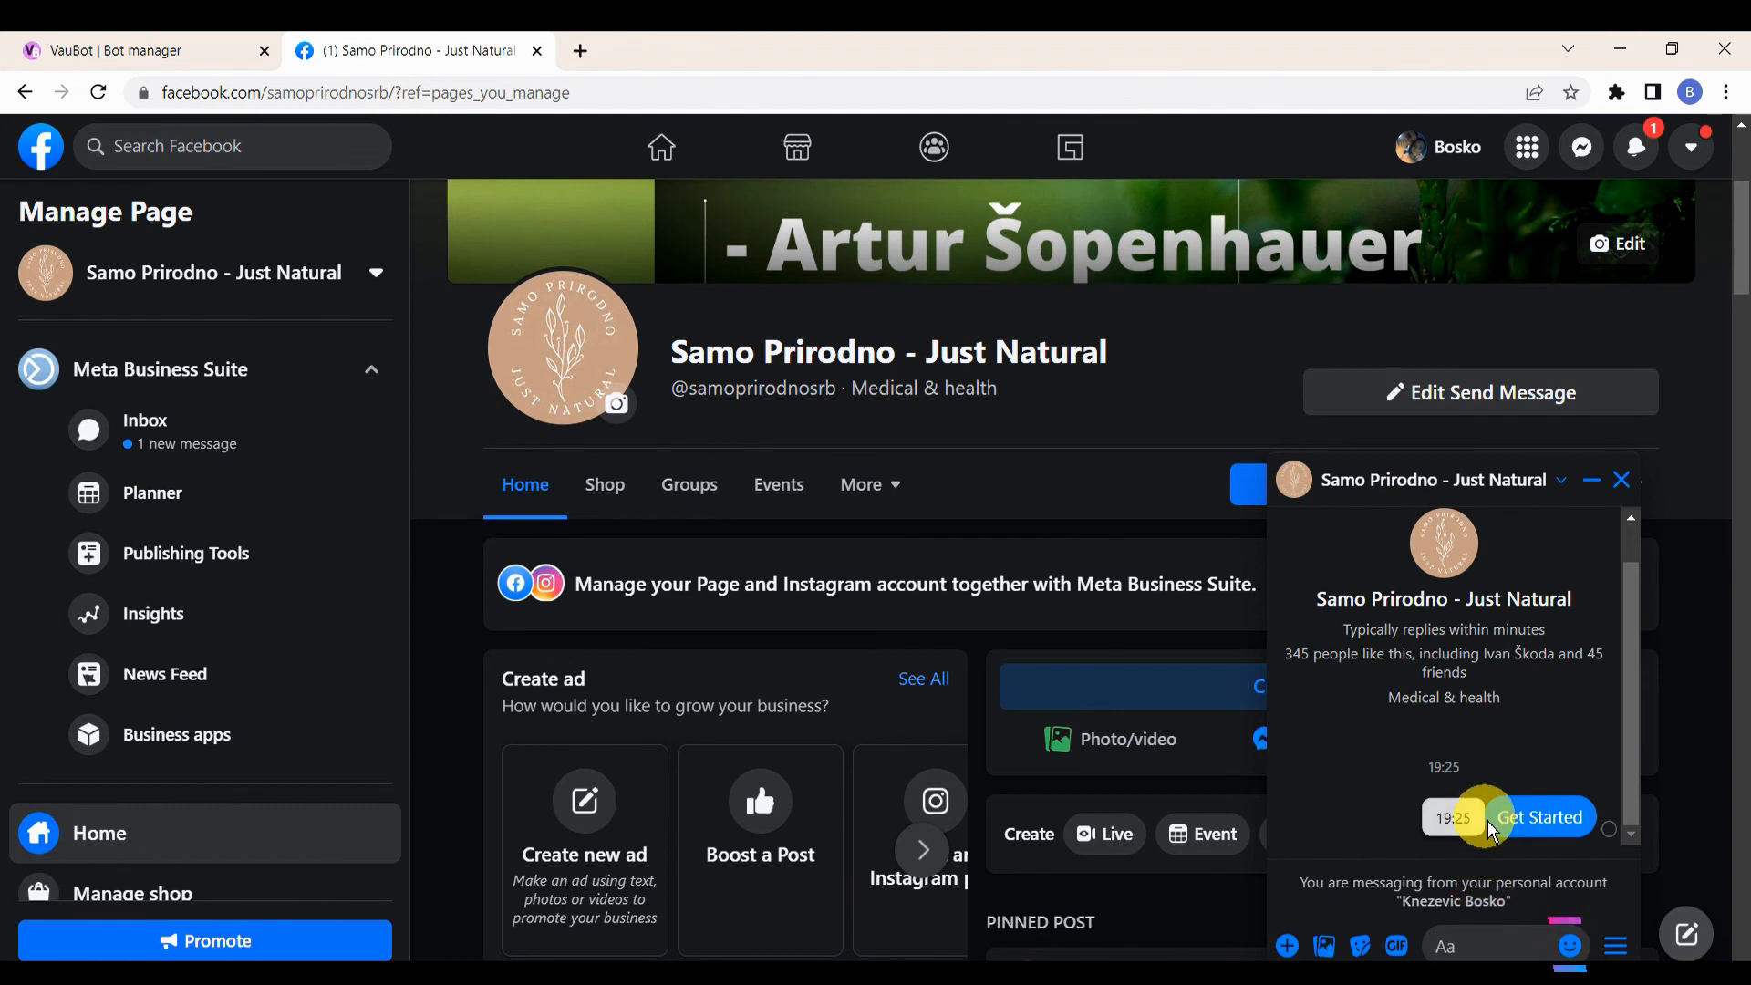
Test the "Open Close Time" and "Delivery?" items from the chat's persistent menu and close the chat
left_click(1617, 948)
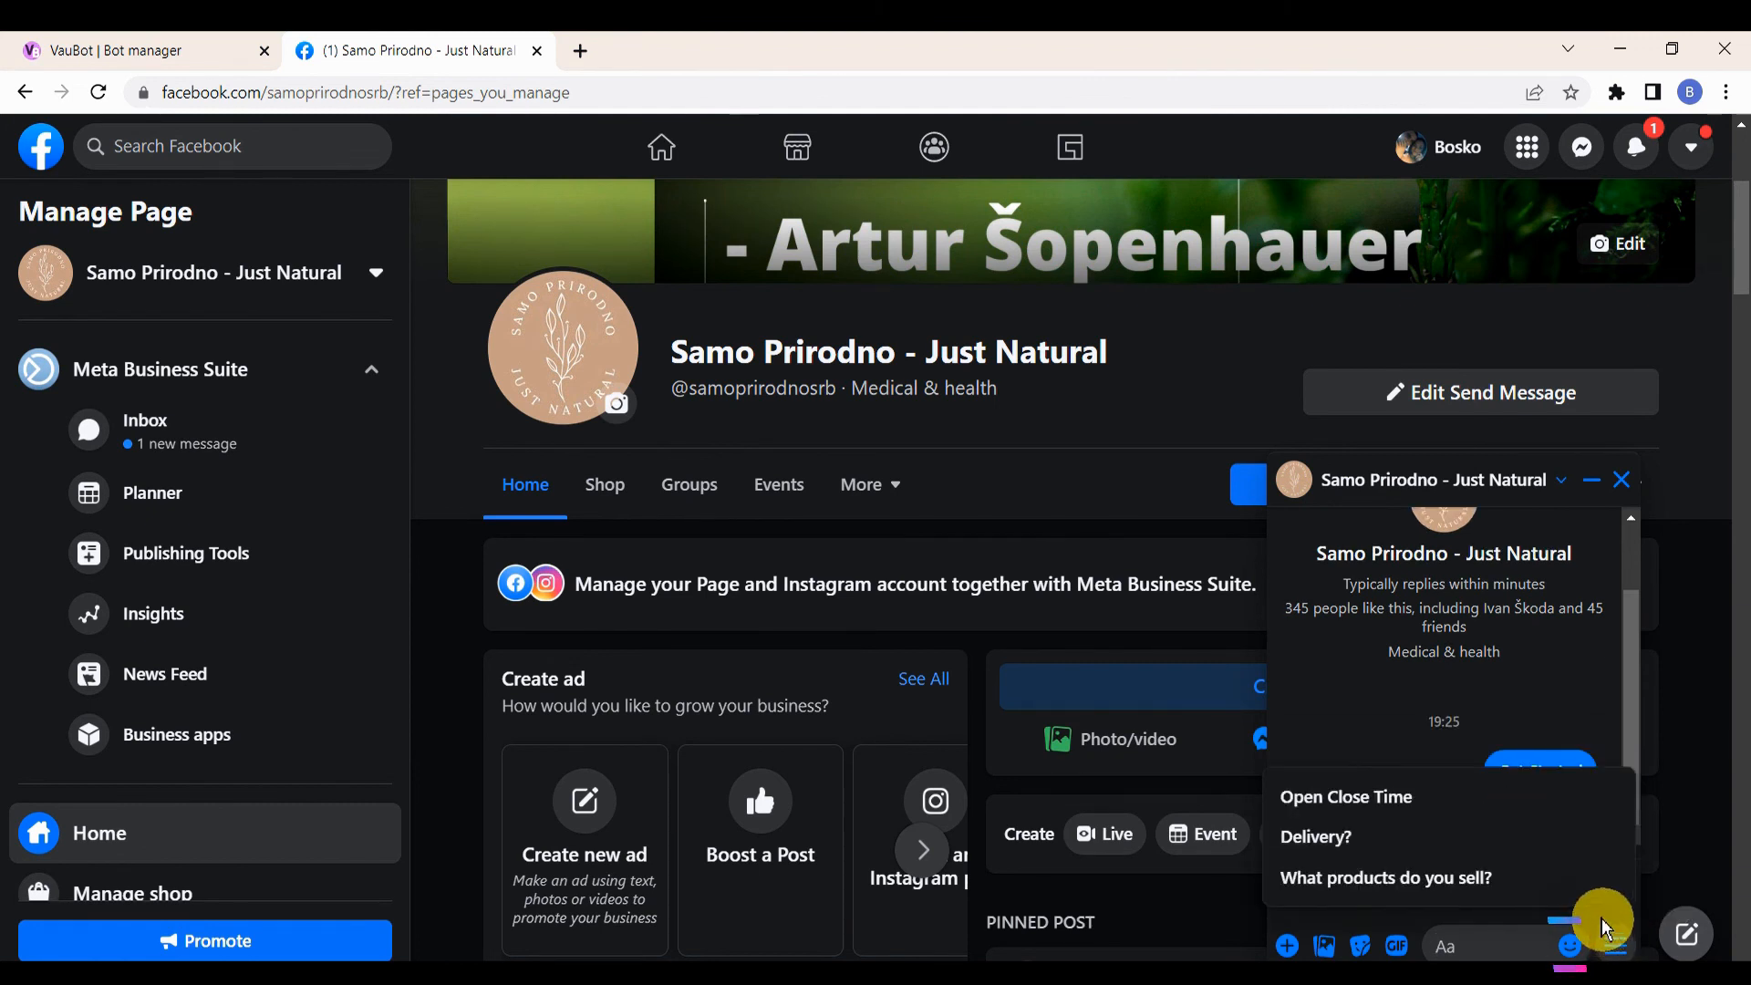
left_click(1428, 799)
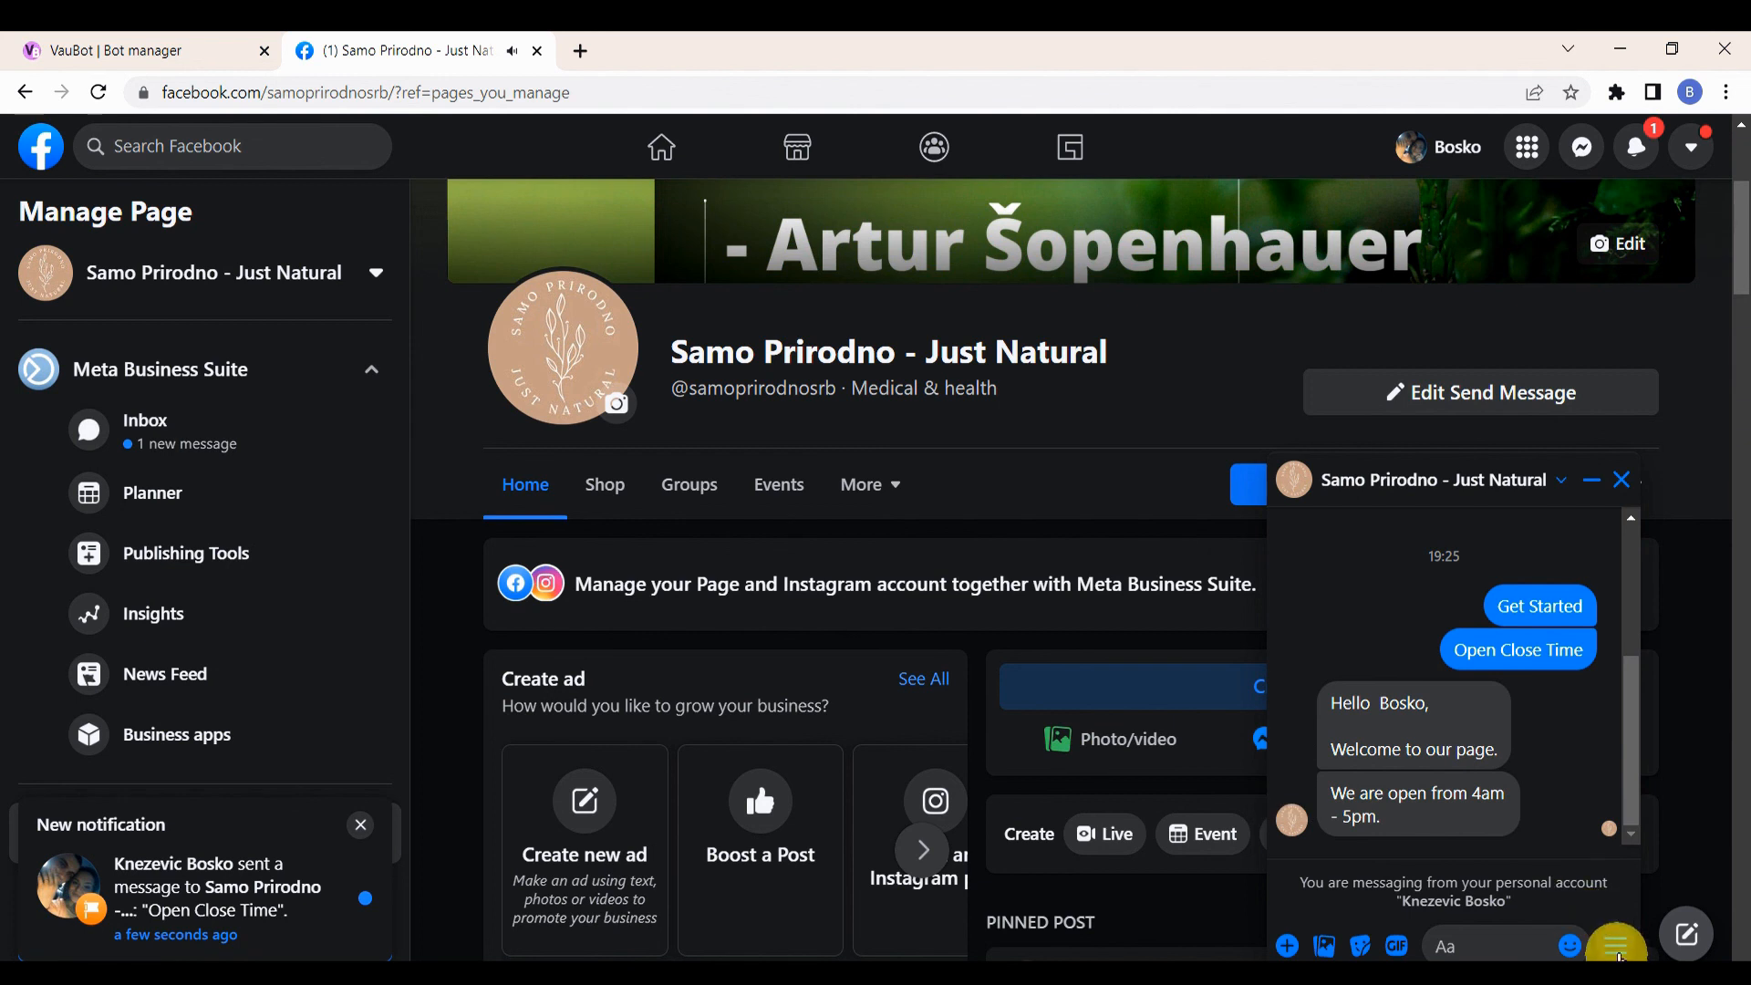
left_click(1615, 946)
left_click(1327, 836)
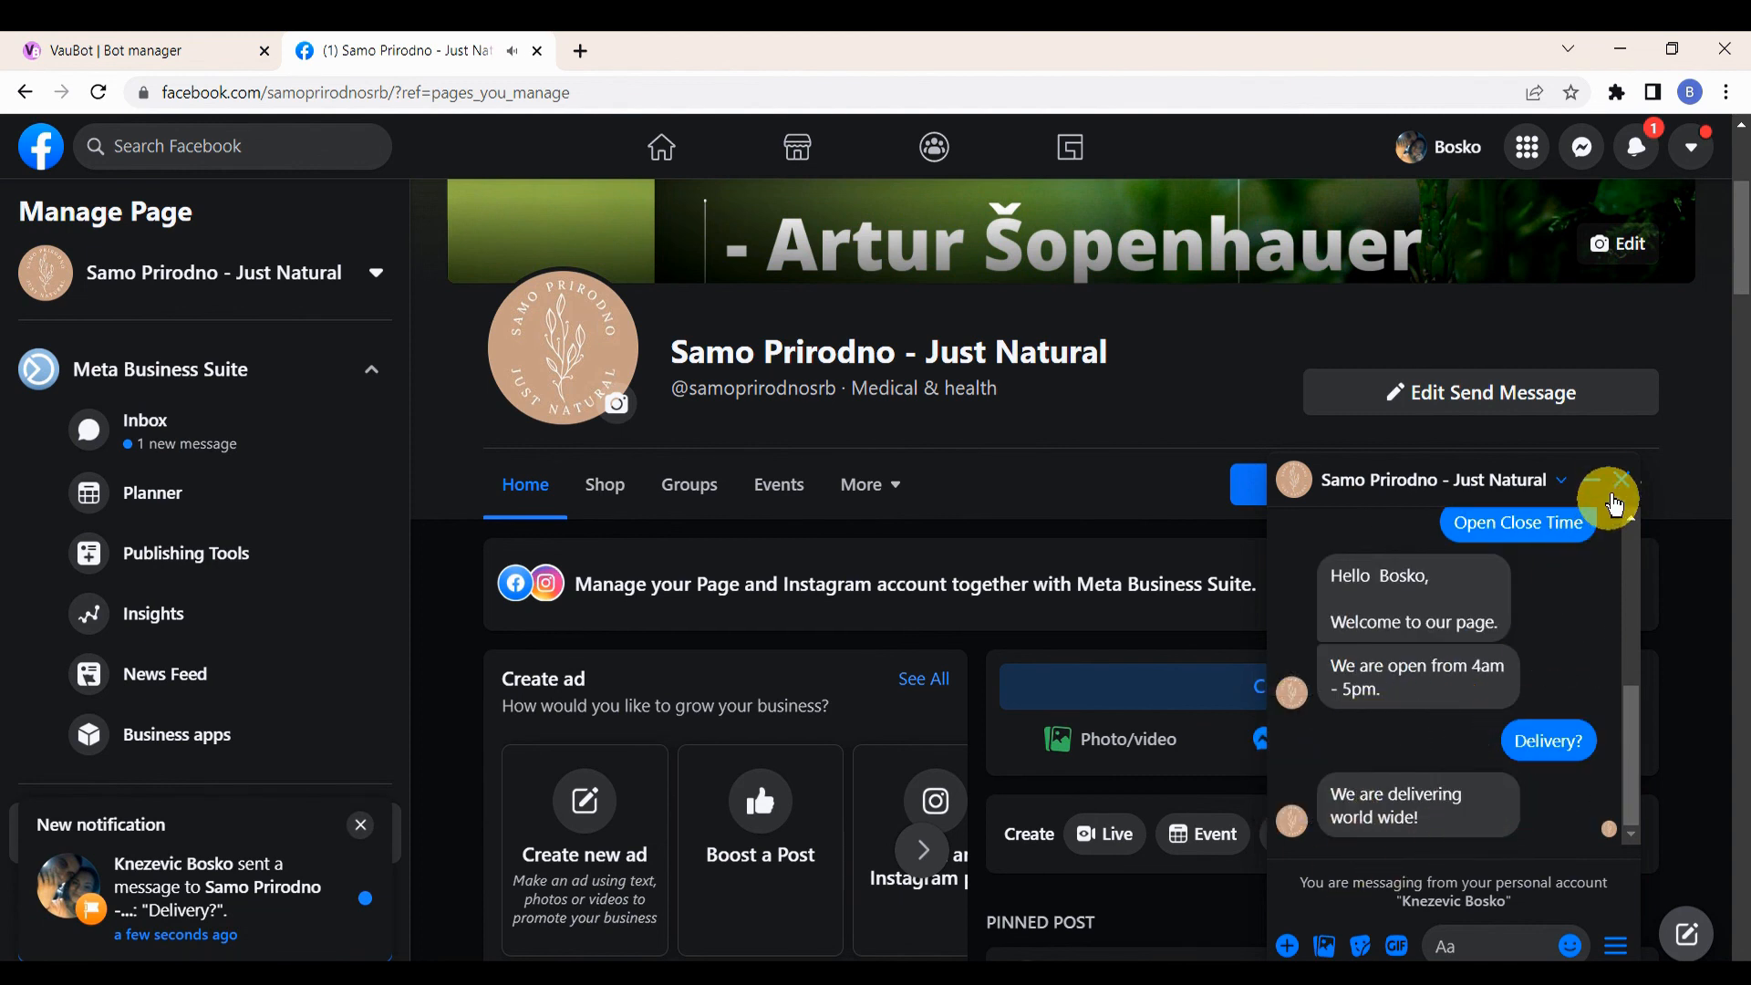
left_click(1621, 480)
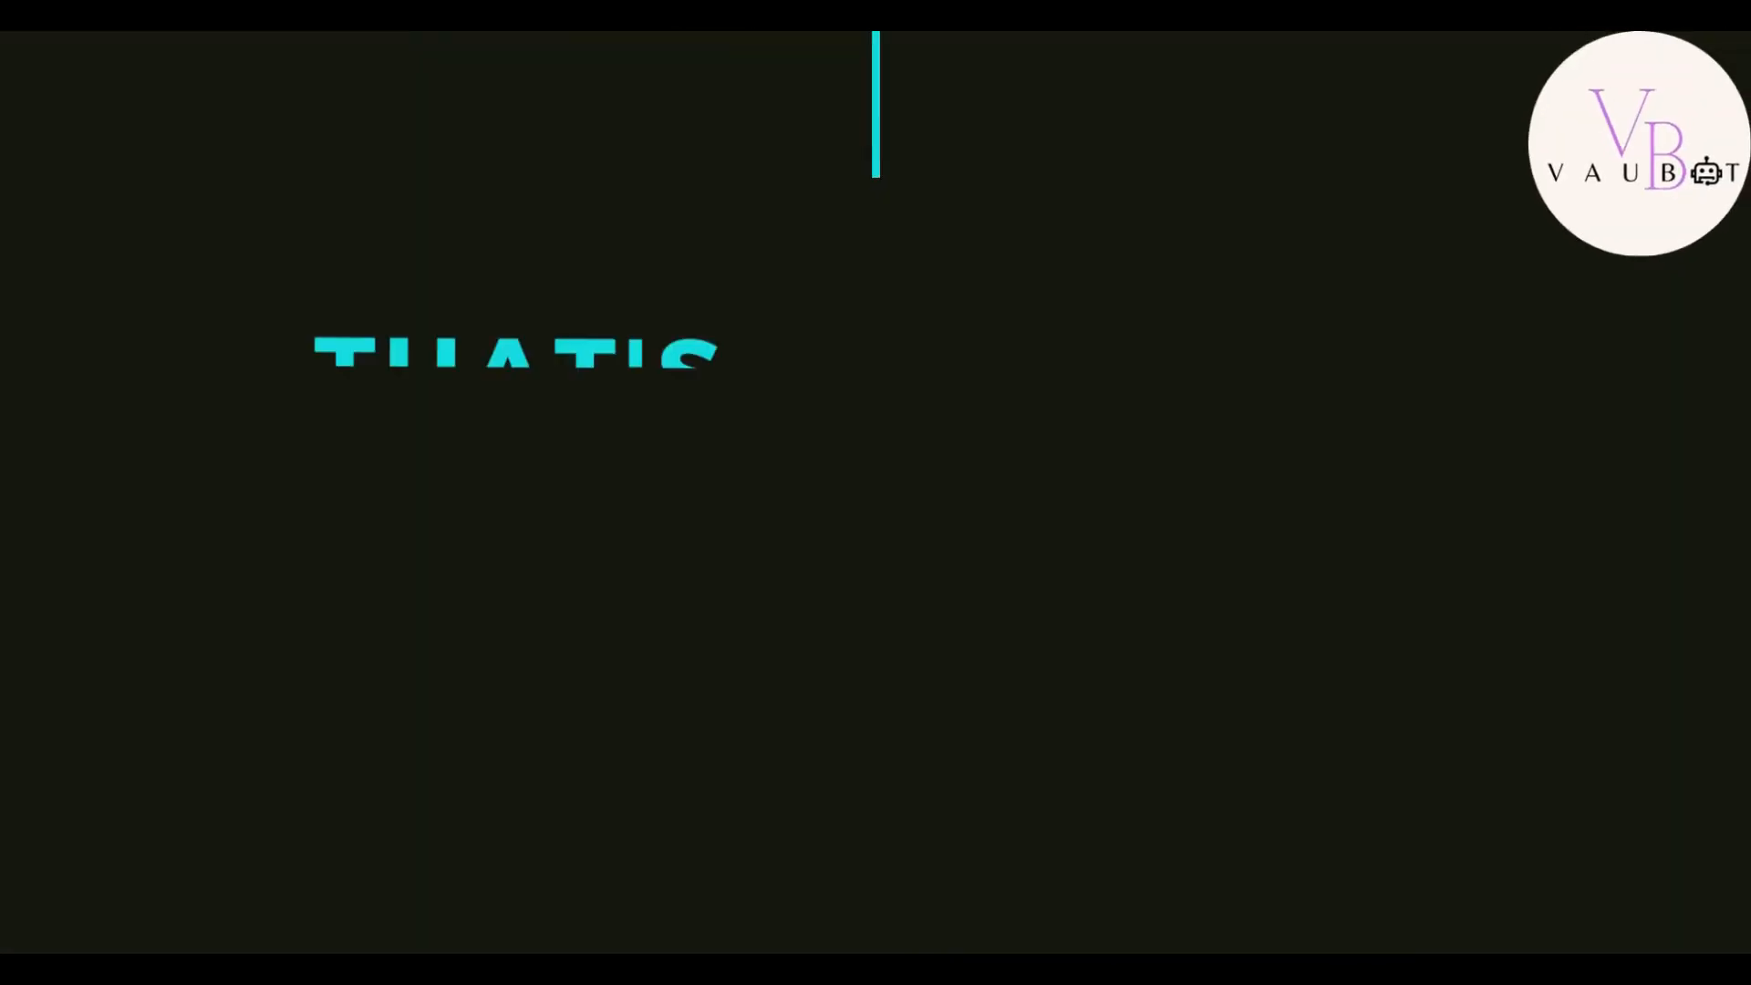